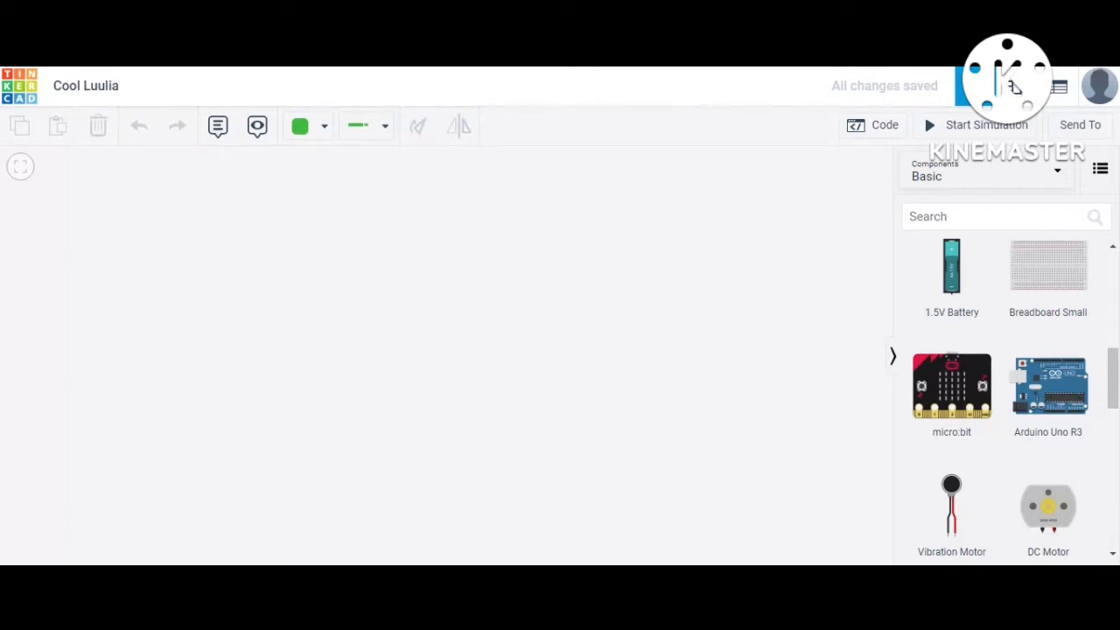
# Step: Rename the circuit design as "Light Based Object counter using 7 Segment Display"
pyautogui.click(103, 92)
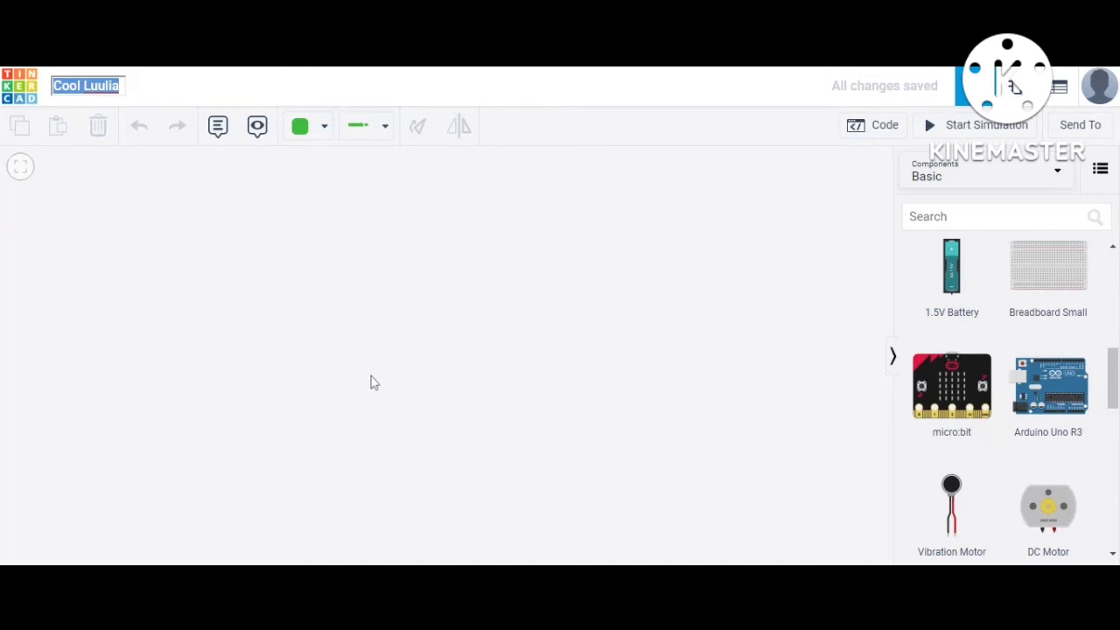
pyautogui.write('Light ')
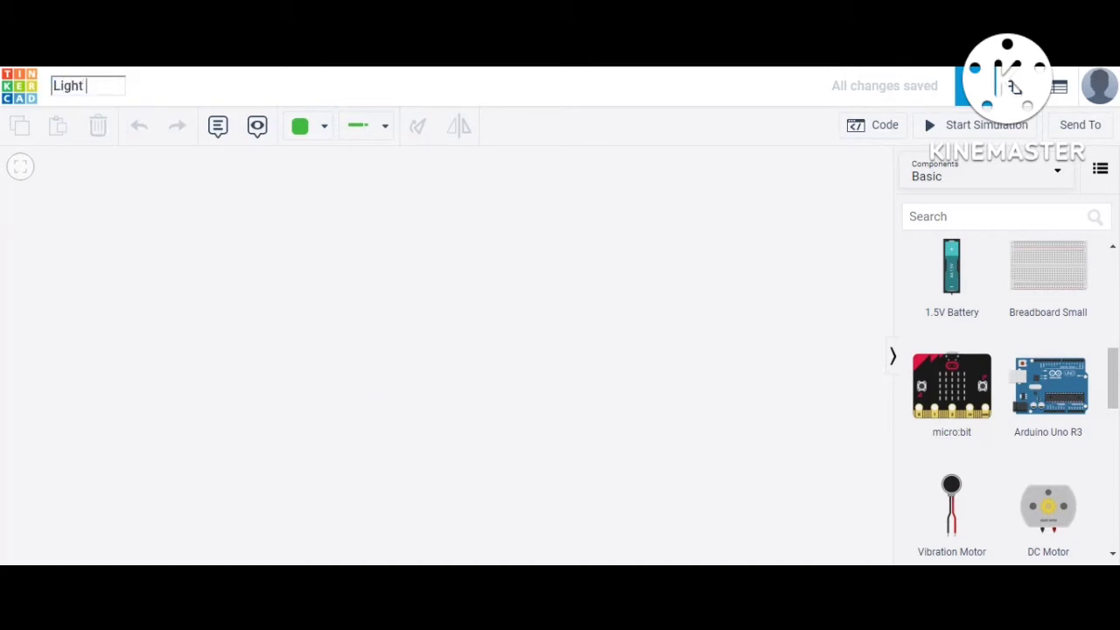
pyautogui.write('Based Object counter using 7 Segment Display')
pyautogui.press('Return')
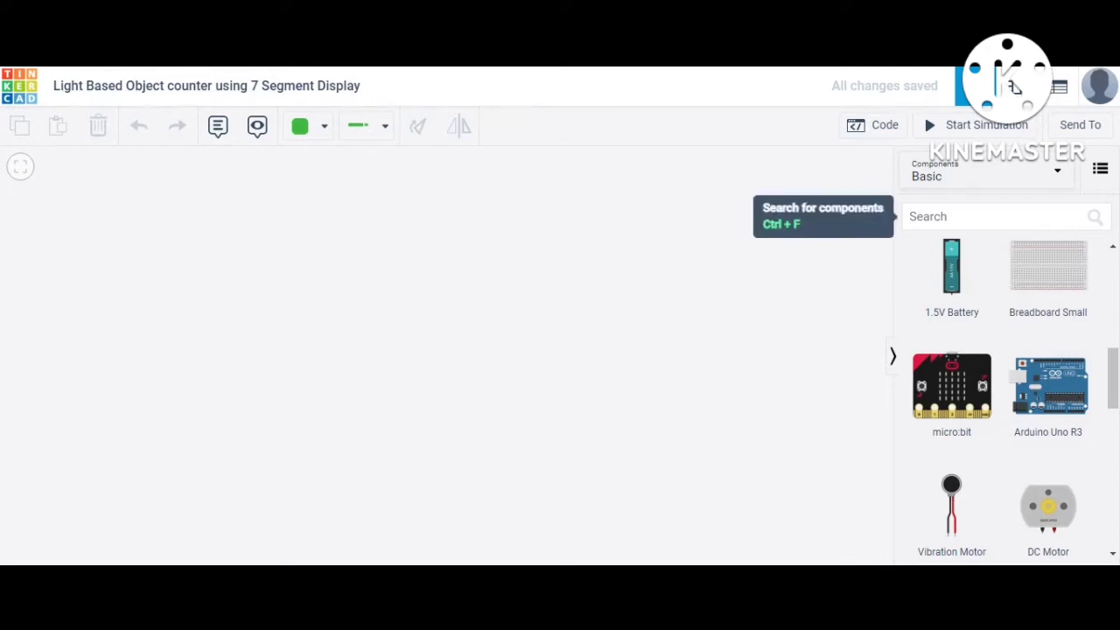
# Step: Find the full-size Breadboard in the component library and place one in the workspace
pyautogui.click(927, 216)
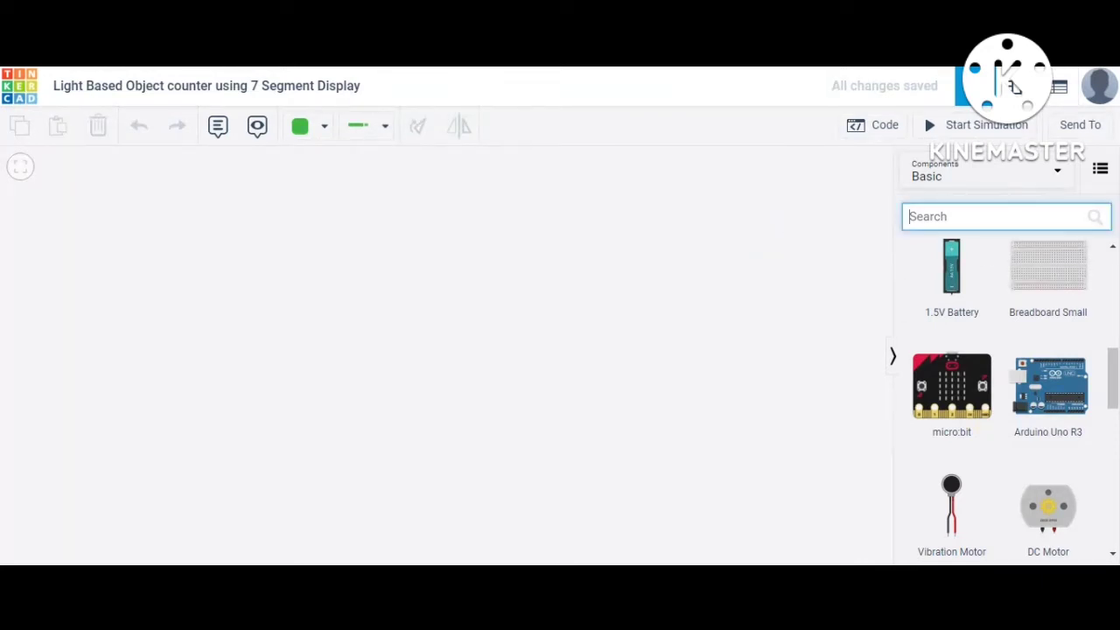
pyautogui.write('brea')
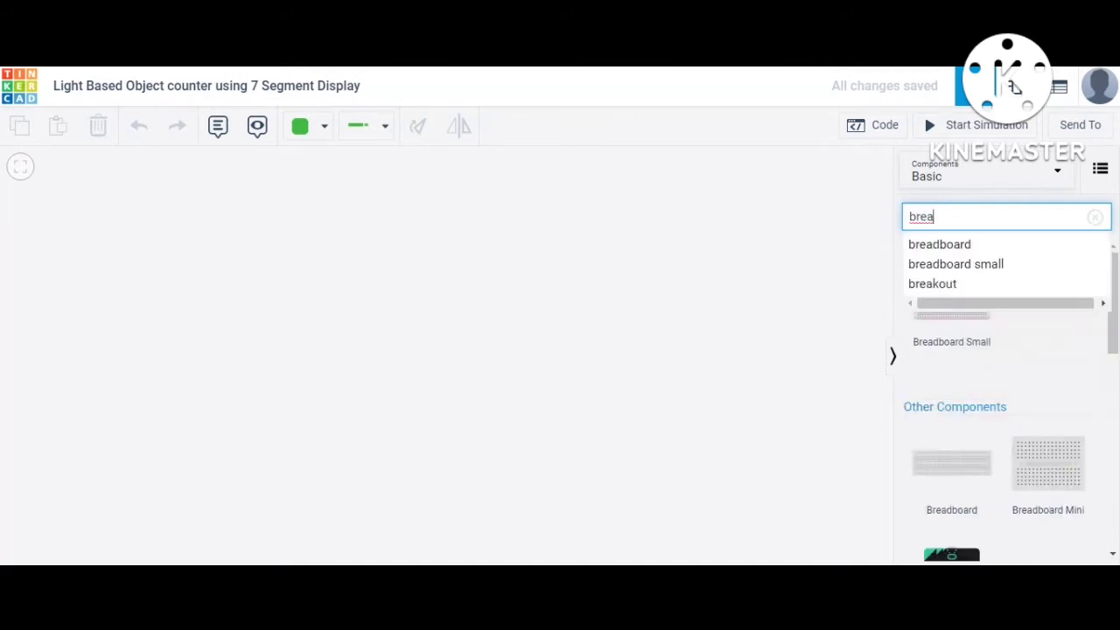
pyautogui.click(950, 249)
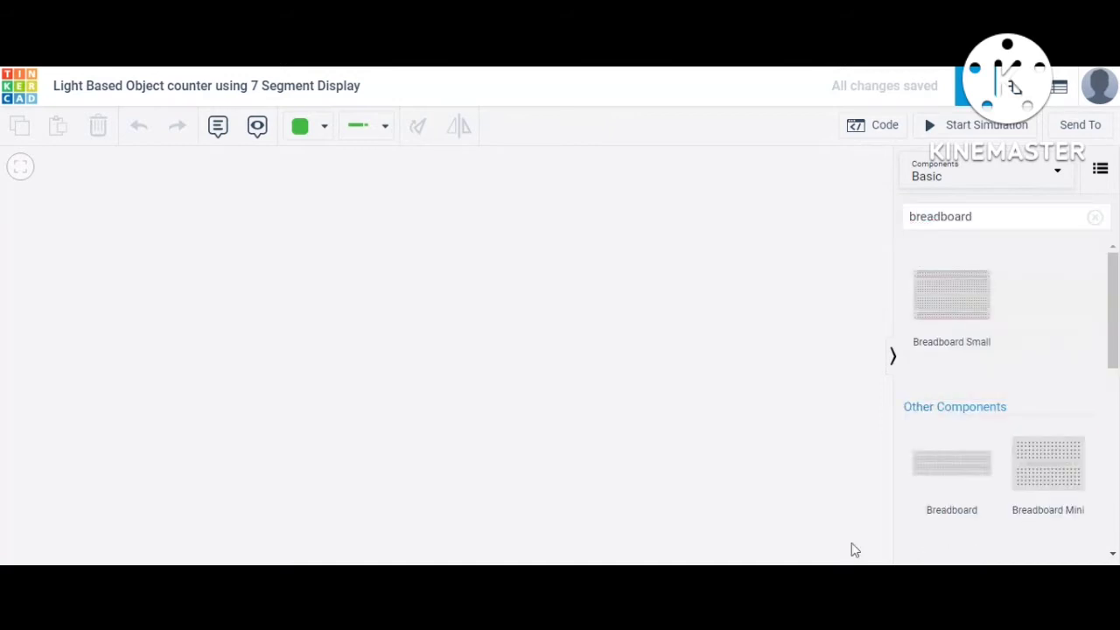
pyautogui.click(303, 386)
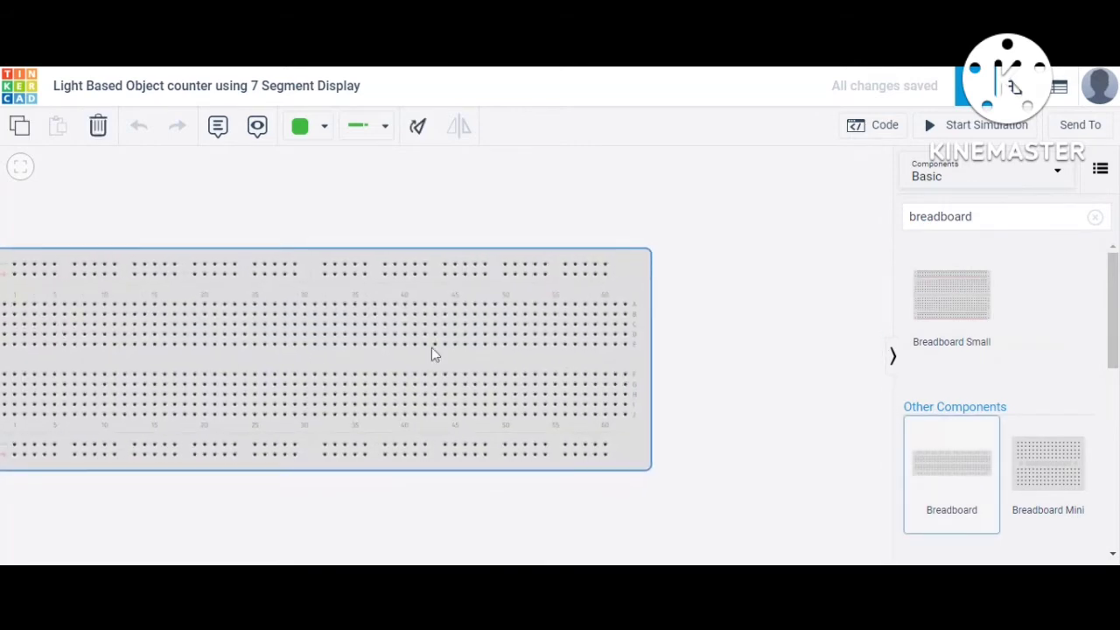
pyautogui.click(516, 487)
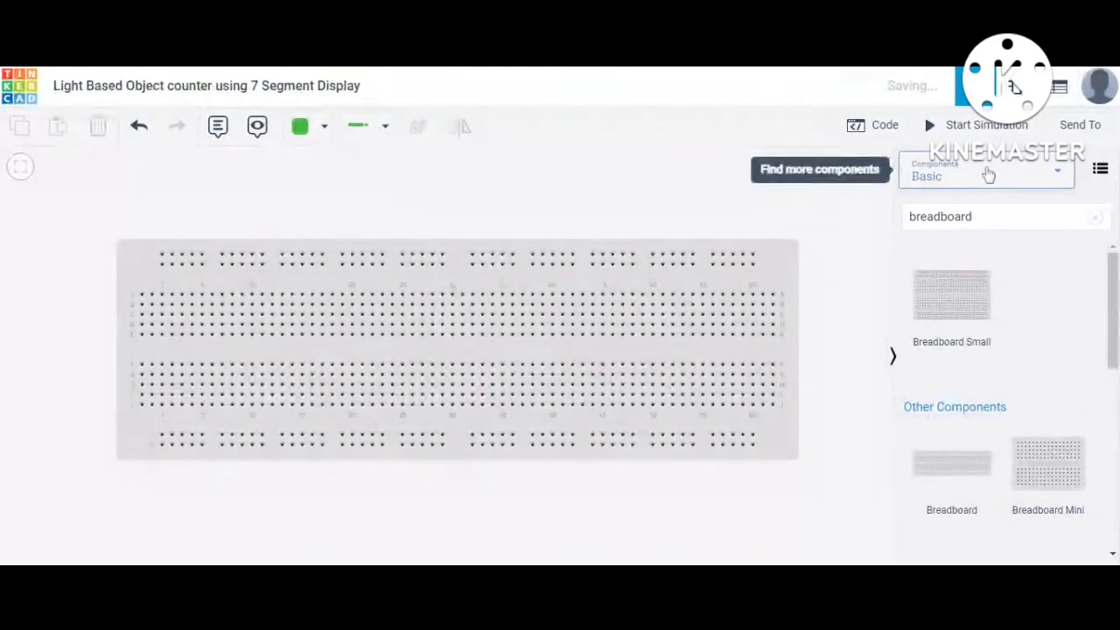
# Step: Find component 7493 and place the 74HC93 4-Bit Binary Counter across the breadboard's centre gap at columns 10 to 16
pyautogui.click(1094, 216)
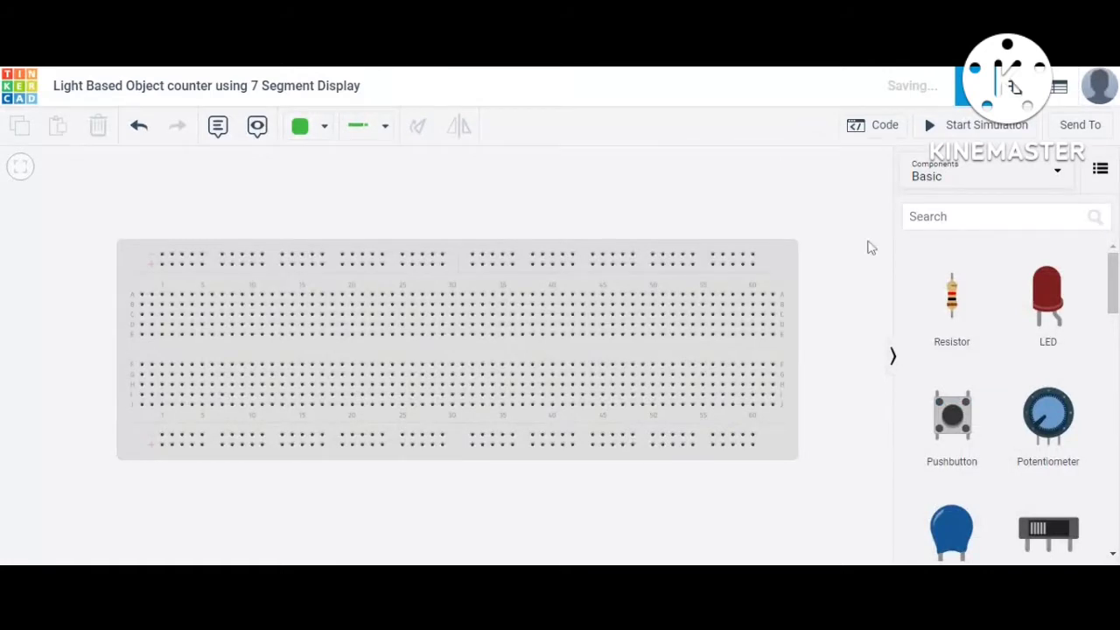
pyautogui.click(997, 216)
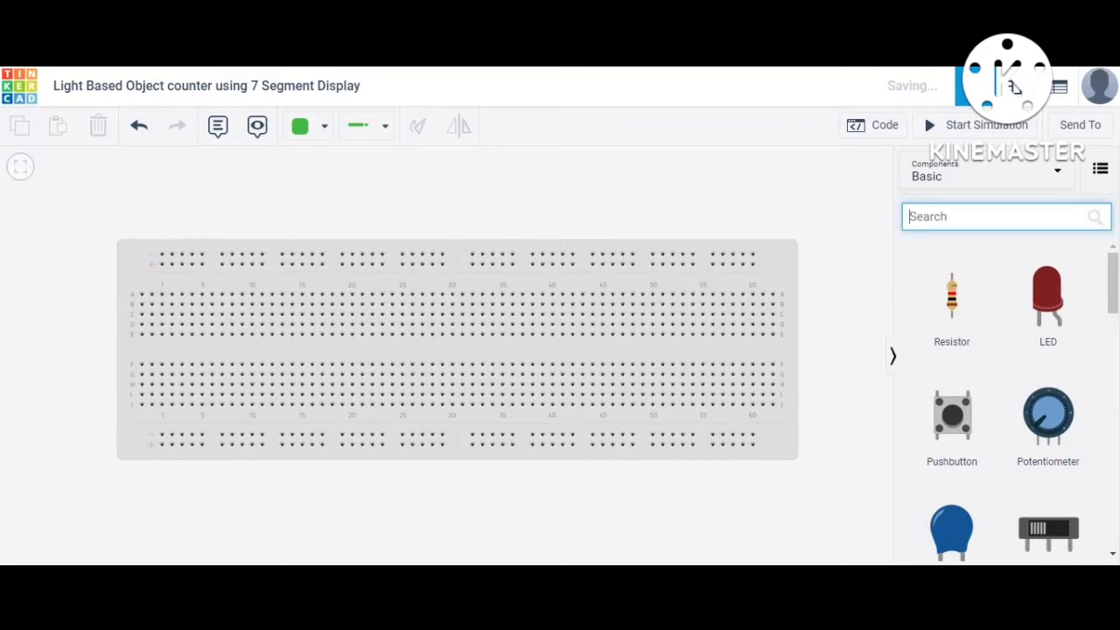
pyautogui.write('7493')
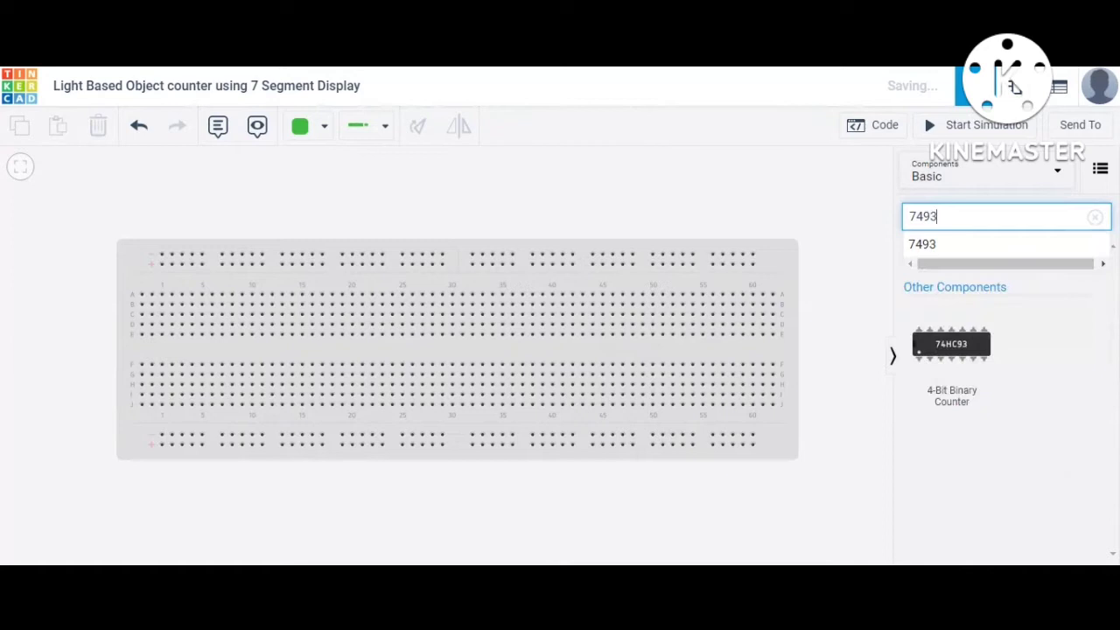
pyautogui.click(968, 248)
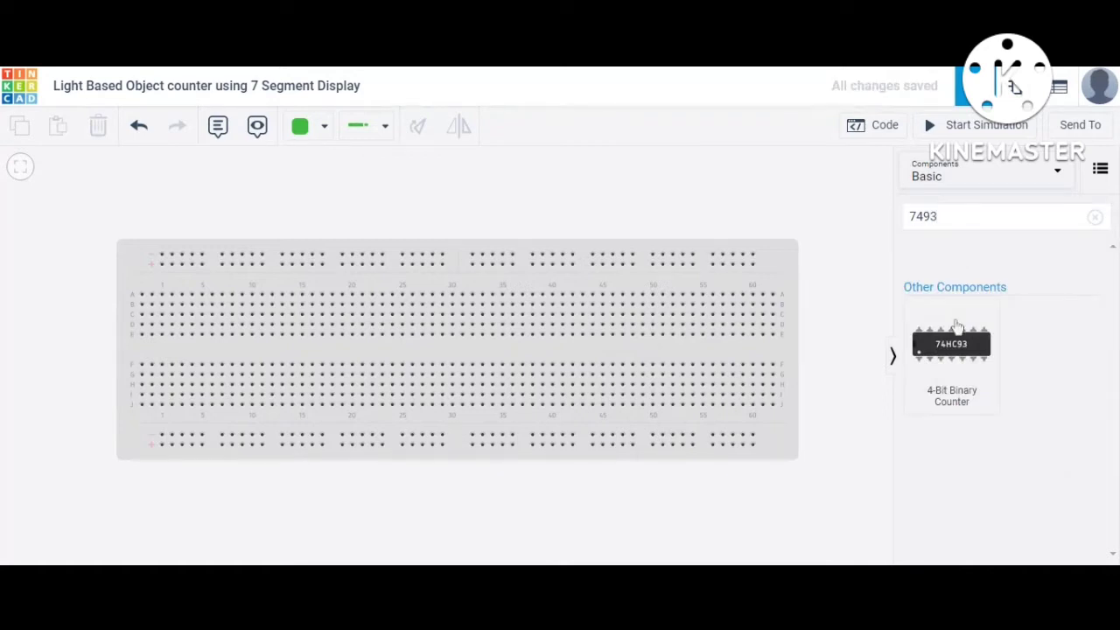
pyautogui.moveTo(951, 352); pyautogui.dragTo(592, 350)
pyautogui.moveTo(456, 359); pyautogui.dragTo(280, 359)
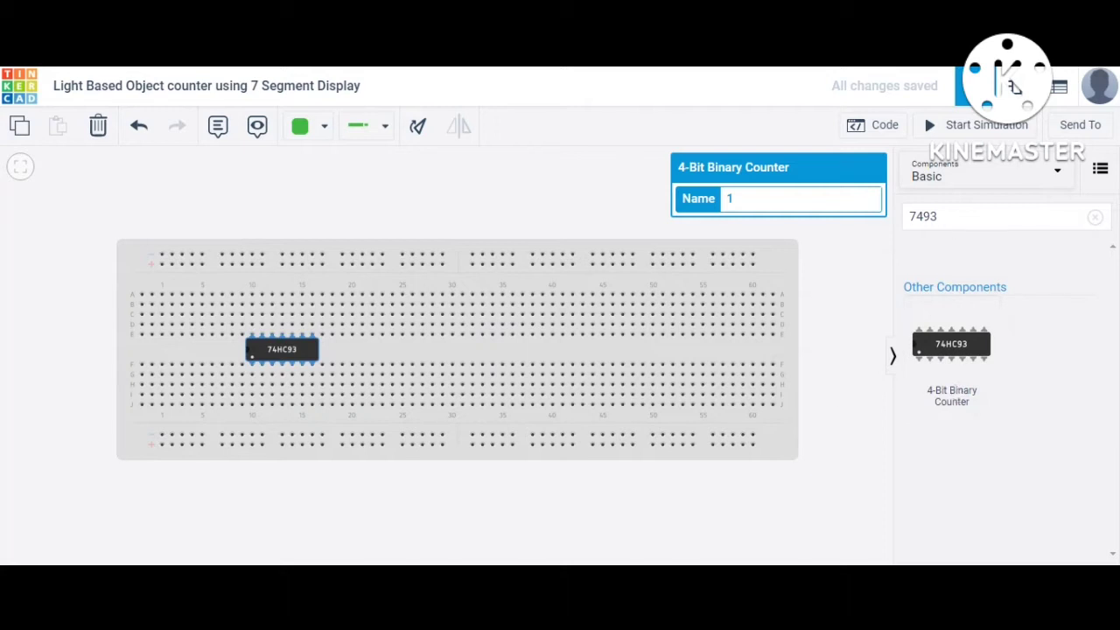
pyautogui.click(792, 482)
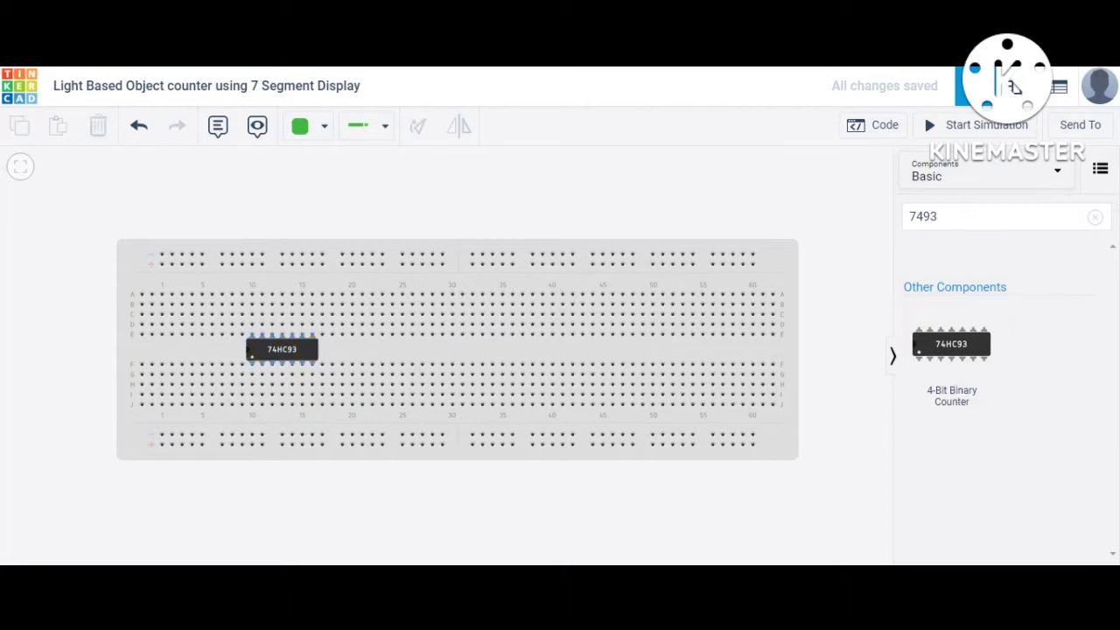
# Step: Find the CD4511 7-Segment Decoder and place it across the breadboard's centre gap at columns 24 to 31
pyautogui.click(1094, 217)
pyautogui.click(997, 216)
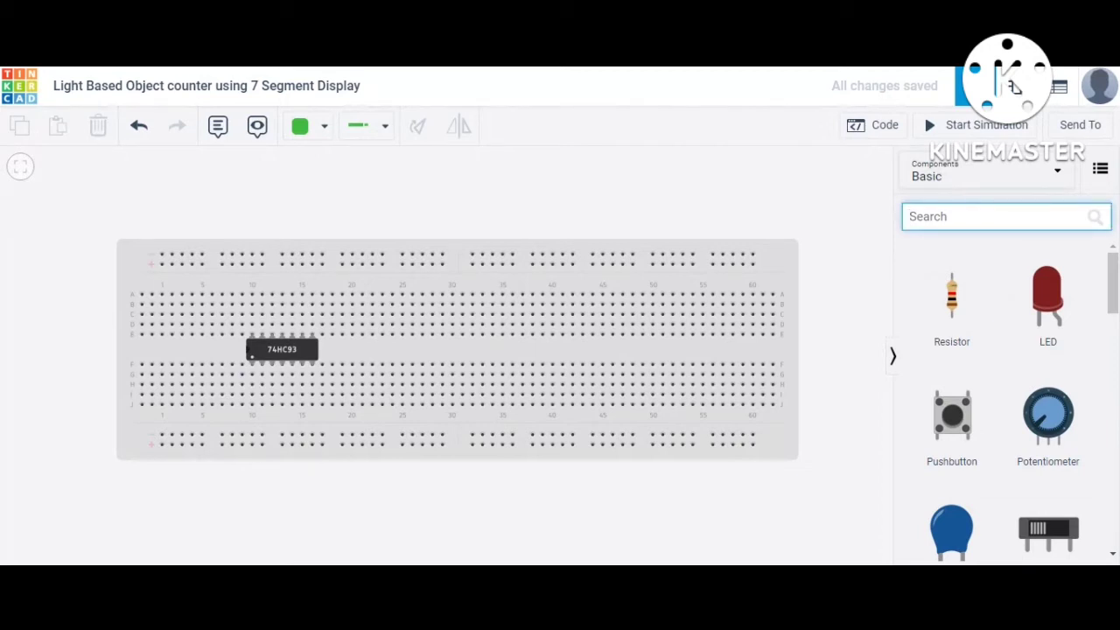
pyautogui.write('cd')
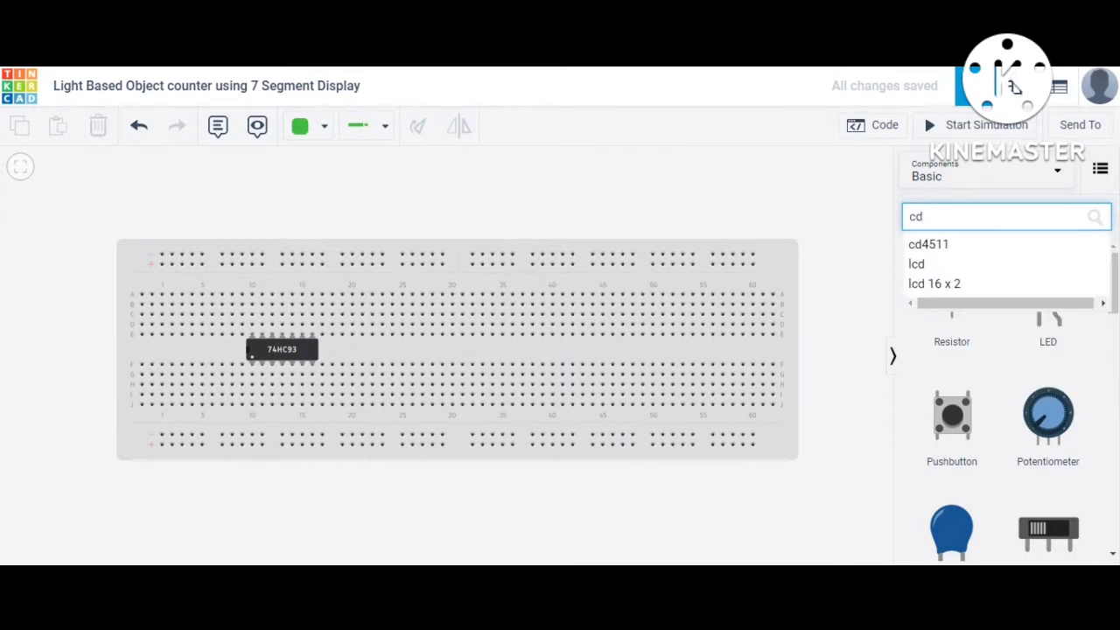
pyautogui.click(944, 249)
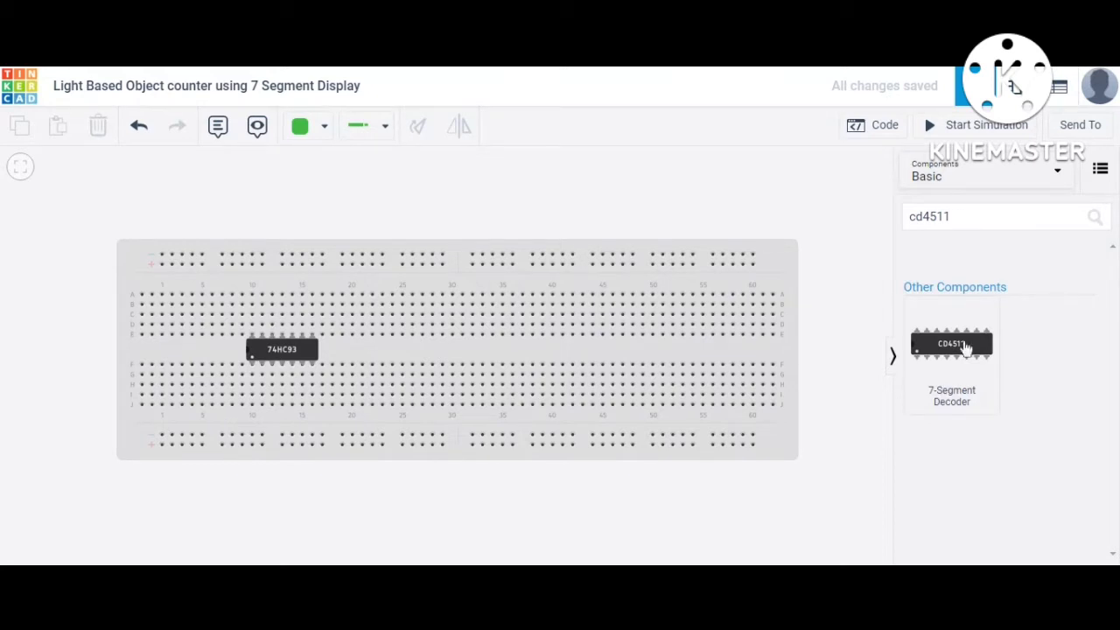
pyautogui.moveTo(963, 350); pyautogui.dragTo(430, 354)
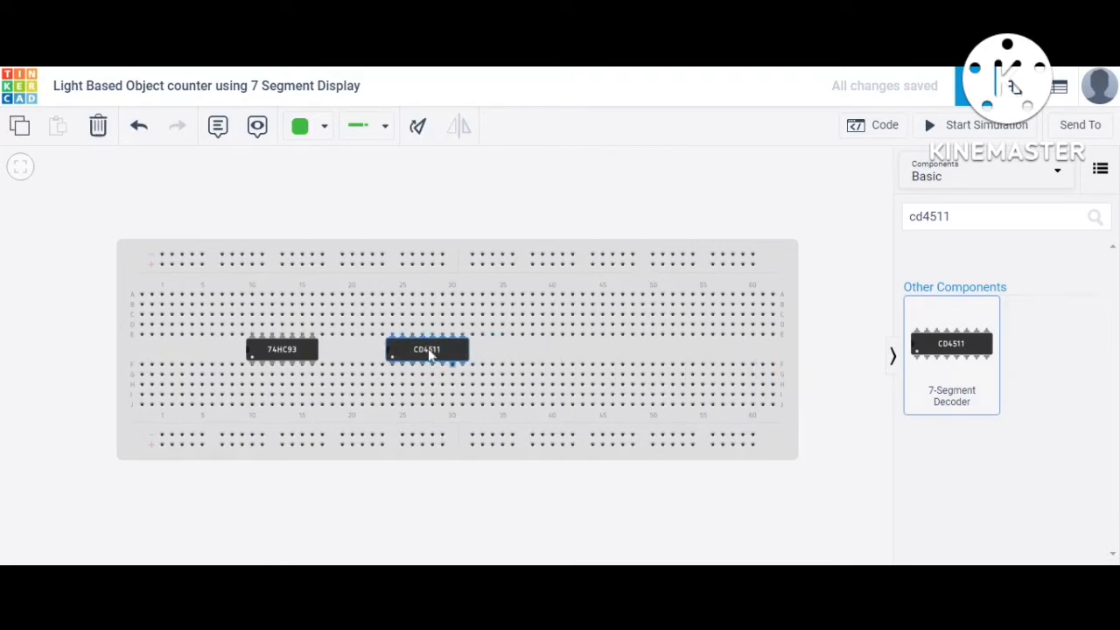
pyautogui.click(453, 482)
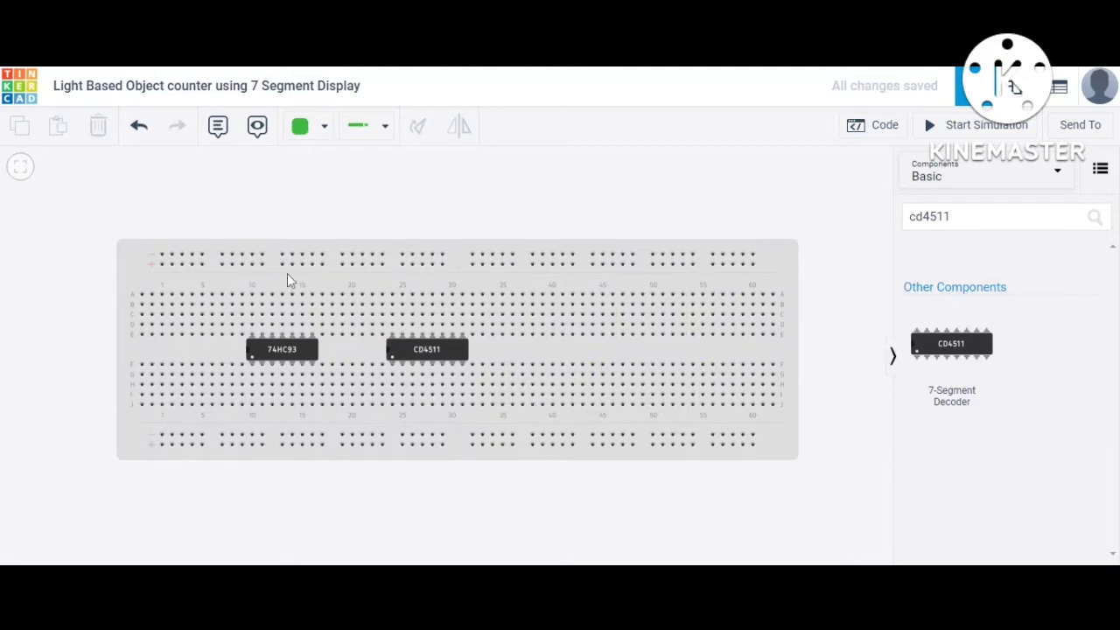
# Step: Search the components for "power supply" and place a Power Supply beside the breadboard's column 1 end
pyautogui.click(1093, 218)
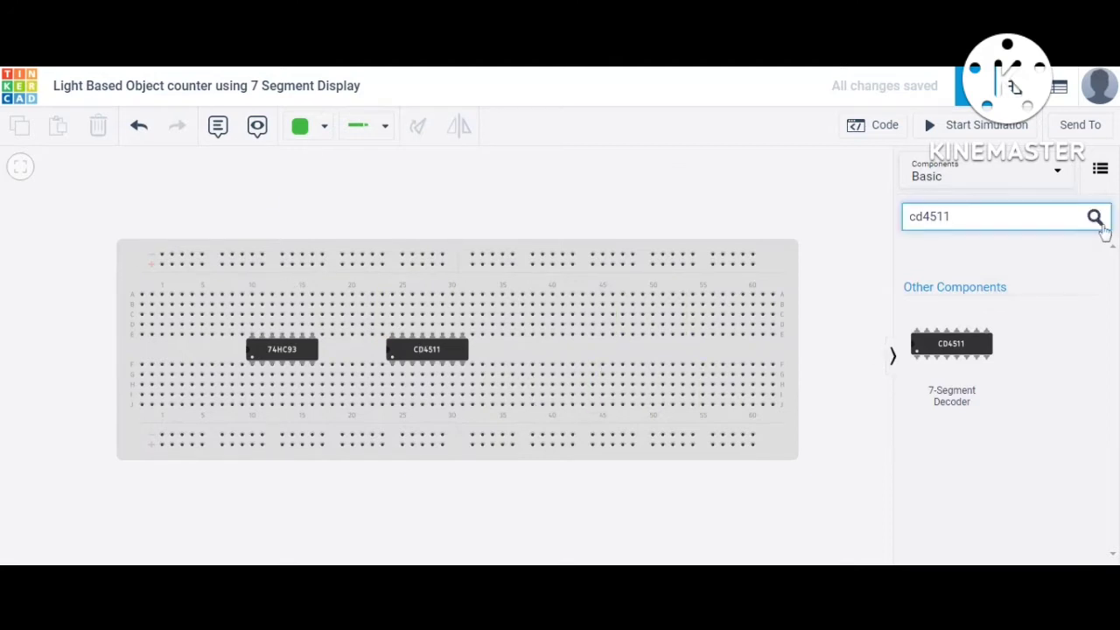
pyautogui.press('BackSpace')
pyautogui.press('BackSpace')
pyautogui.press('BackSpace')
pyautogui.press('BackSpace')
pyautogui.press('BackSpace')
pyautogui.press('BackSpace')
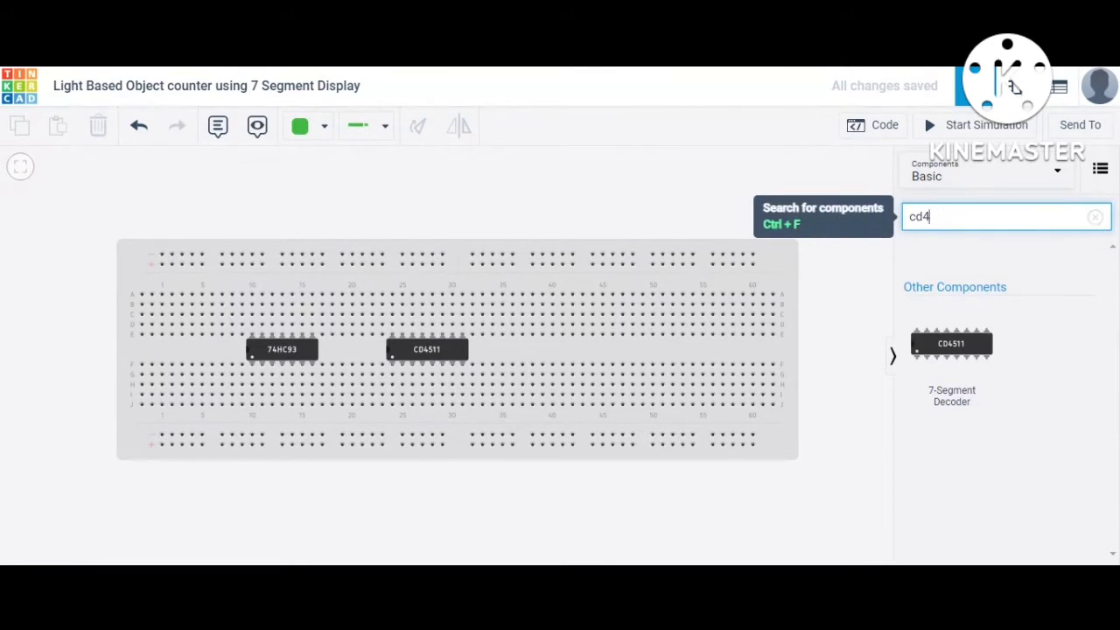
pyautogui.write('power')
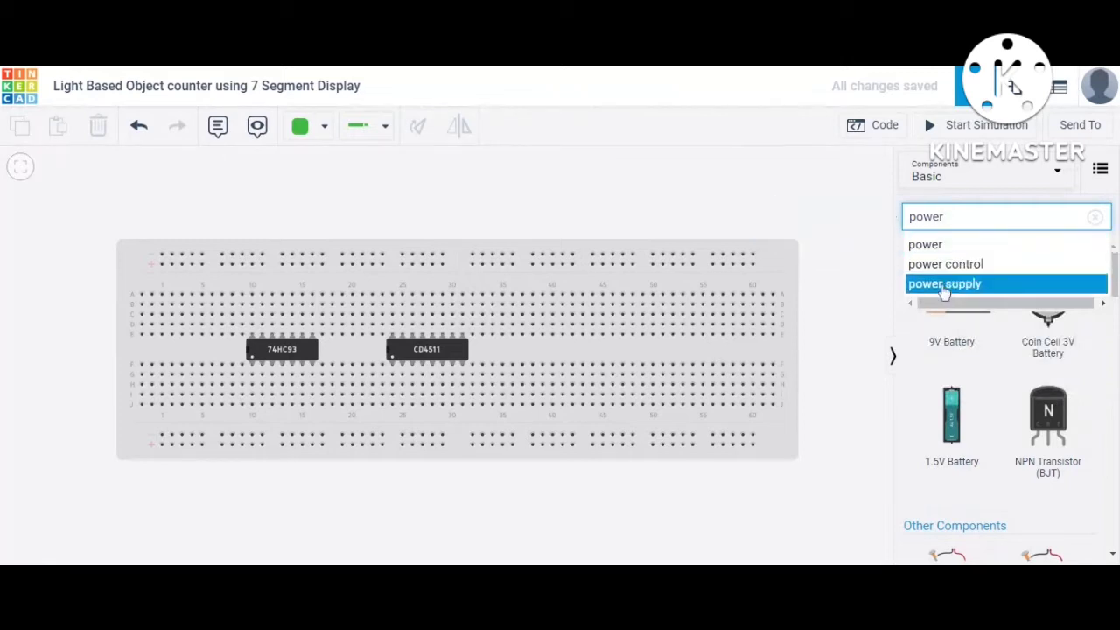
pyautogui.click(944, 285)
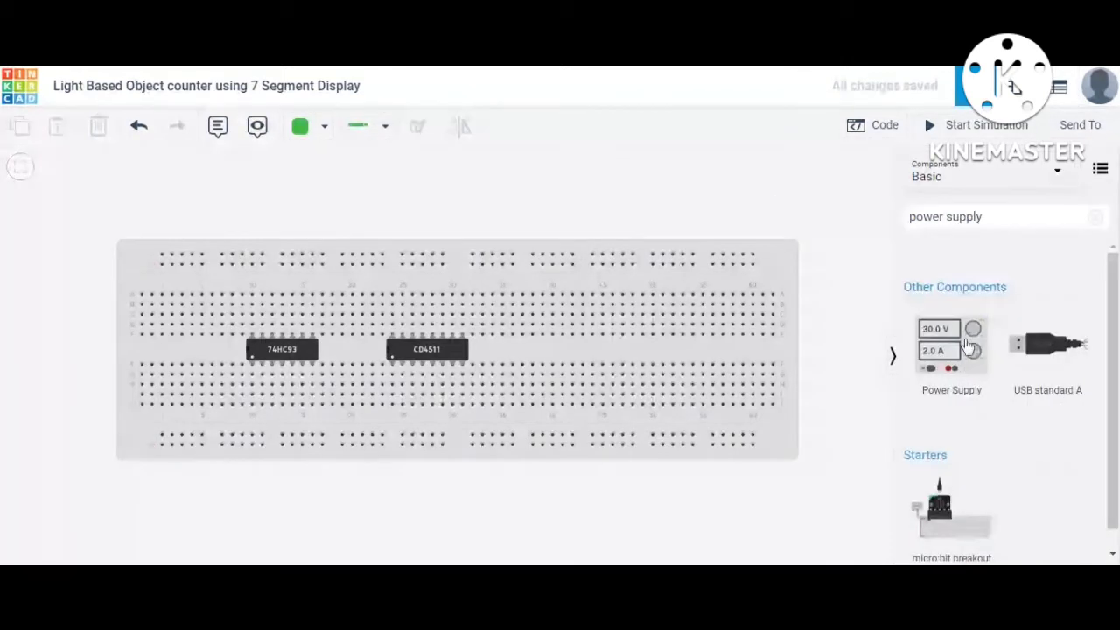
pyautogui.click(936, 352)
pyautogui.moveTo(936, 352); pyautogui.dragTo(61, 374)
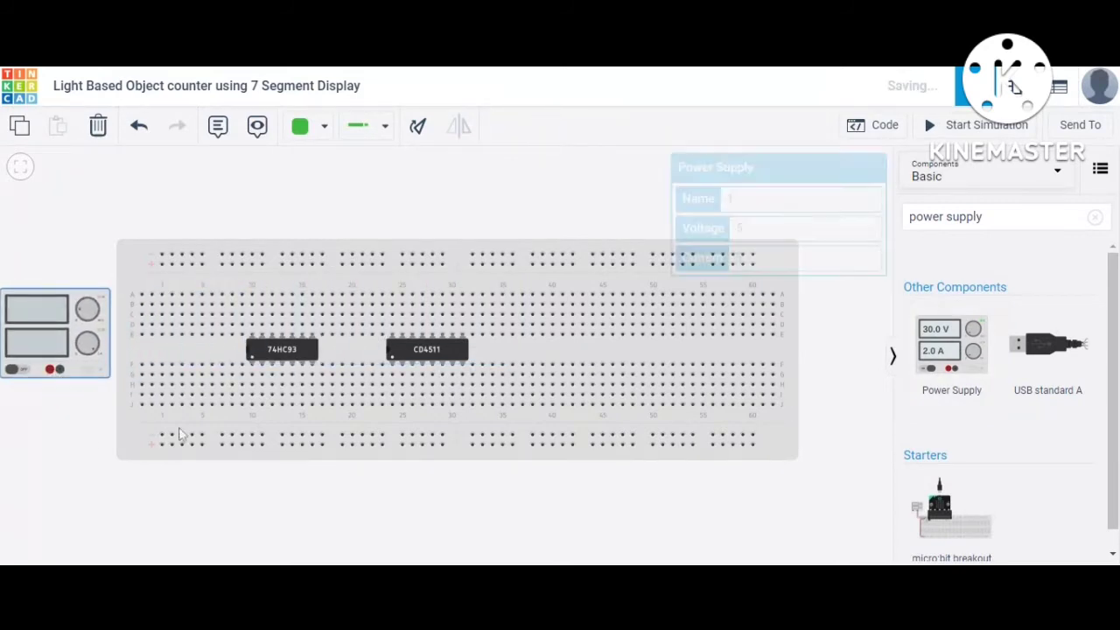
# Step: Move the power supply slightly farther away from the breadboard to leave a gap for wiring
pyautogui.scroll(-1, 178, 437)
pyautogui.click(395, 488)
pyautogui.moveTo(395, 488); pyautogui.dragTo(391, 461)
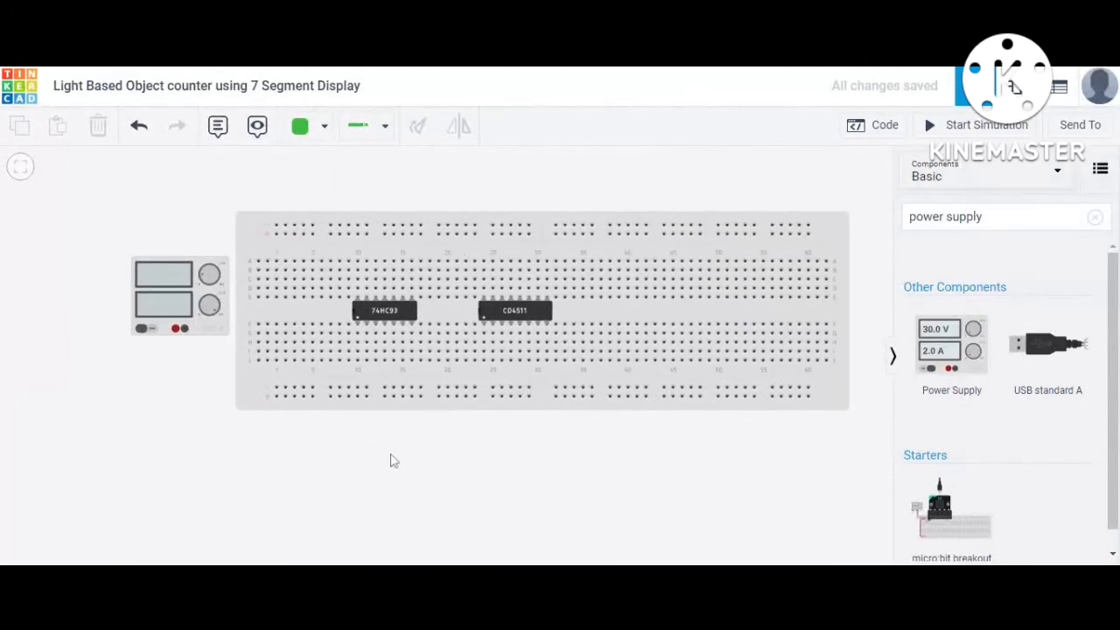
pyautogui.moveTo(175, 305); pyautogui.dragTo(163, 305)
pyautogui.click(69, 336)
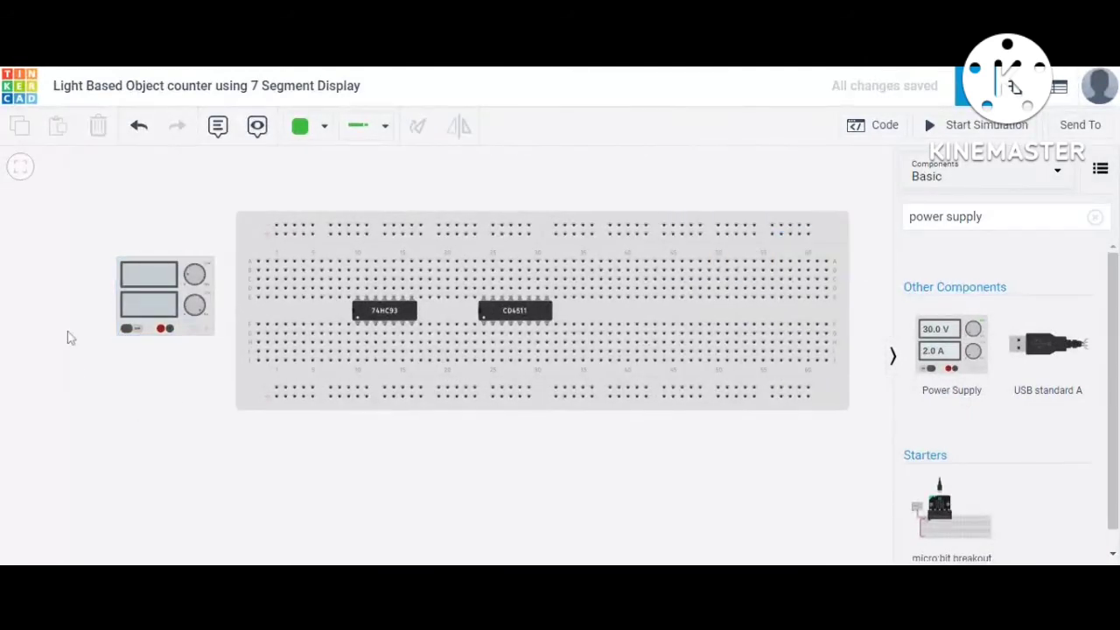
# Step: Wire the power supply's negative terminal to the breadboard's lower negative rail with a right-angle bend, and colour the wire black
pyautogui.click(170, 334)
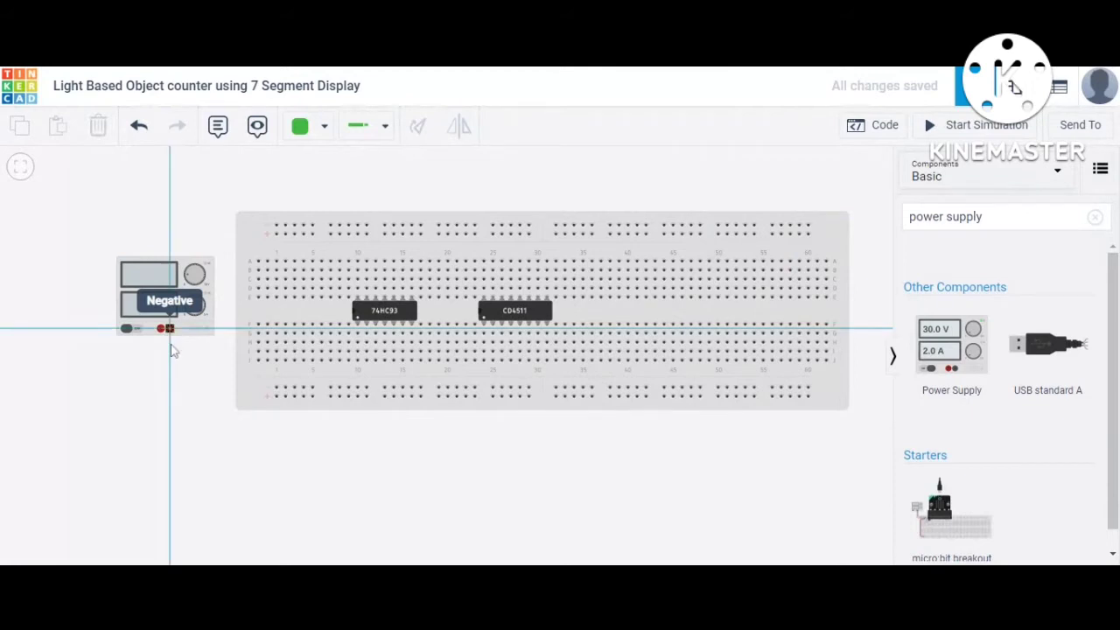
pyautogui.click(171, 391)
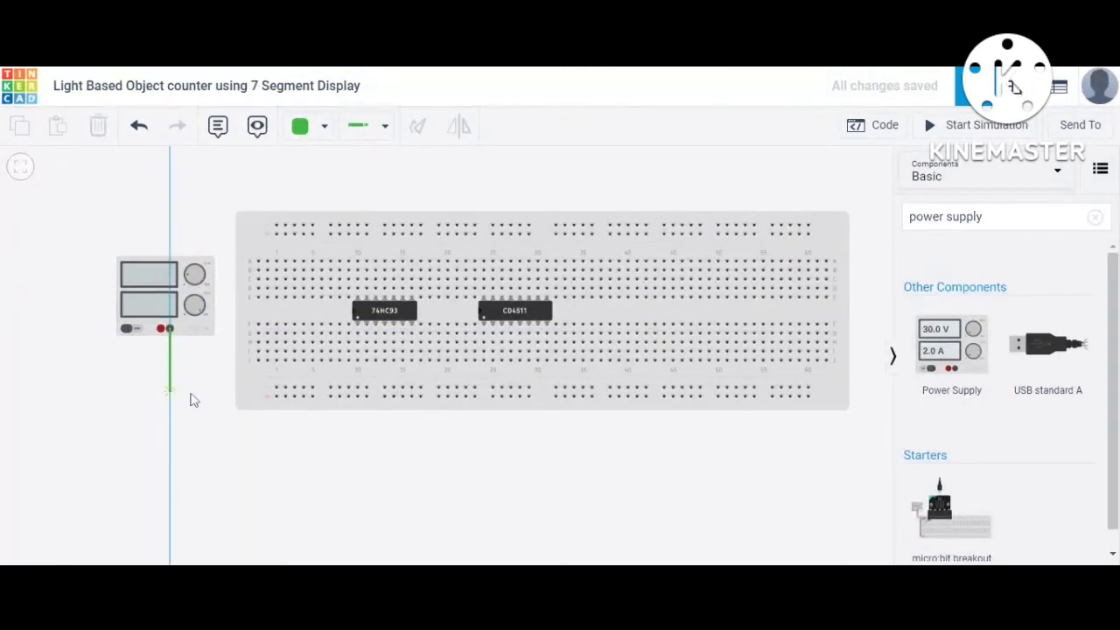
pyautogui.click(274, 391)
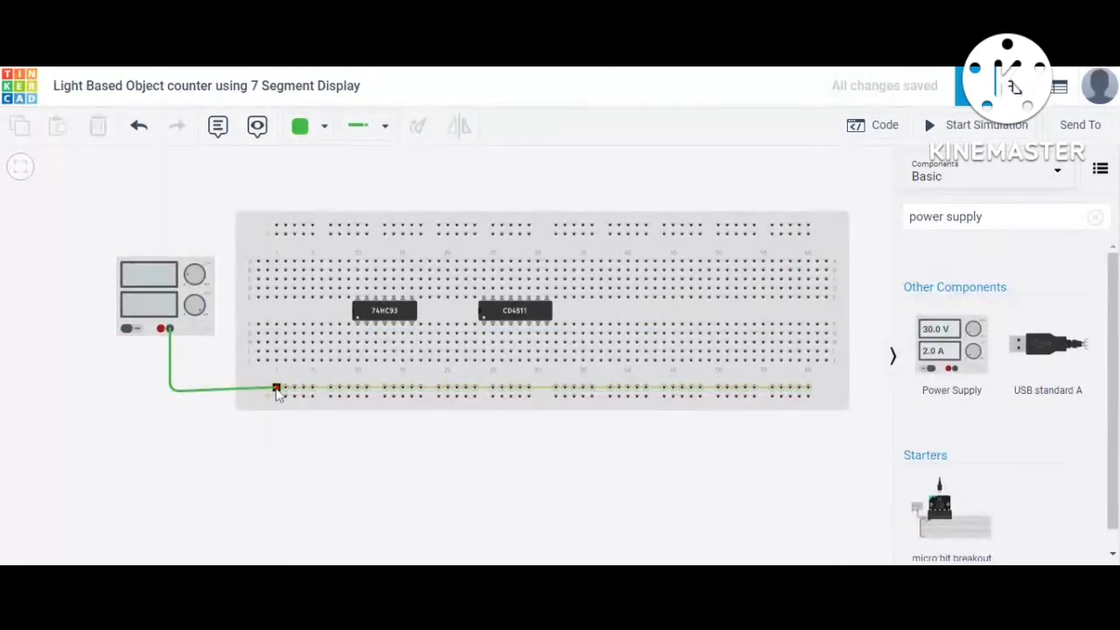
pyautogui.click(173, 392)
pyautogui.moveTo(173, 392); pyautogui.dragTo(171, 388)
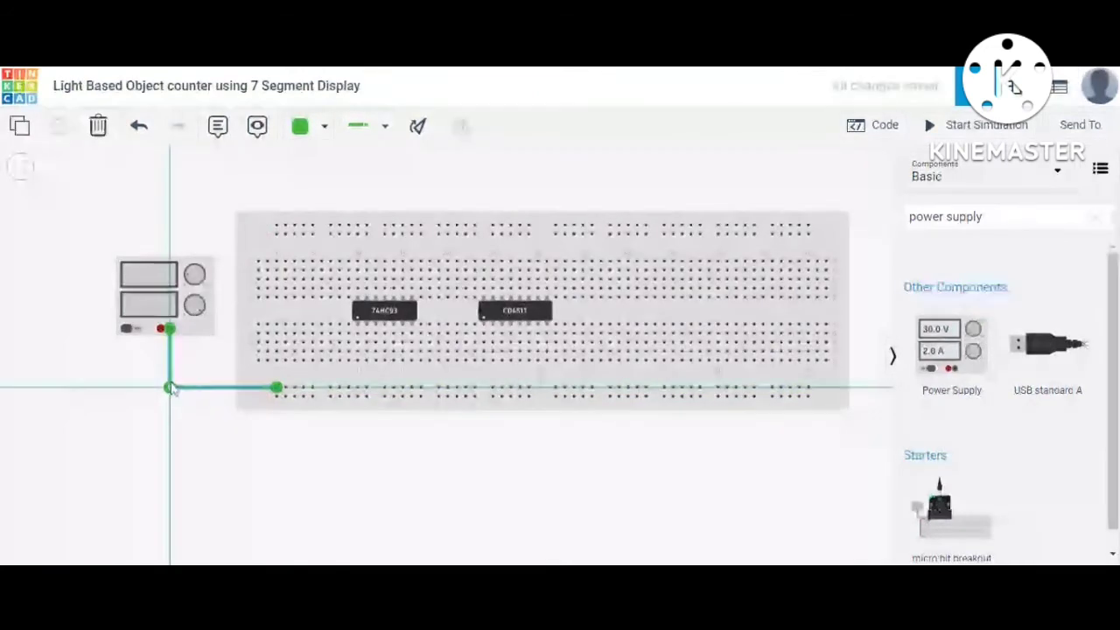
pyautogui.click(302, 128)
pyautogui.click(348, 190)
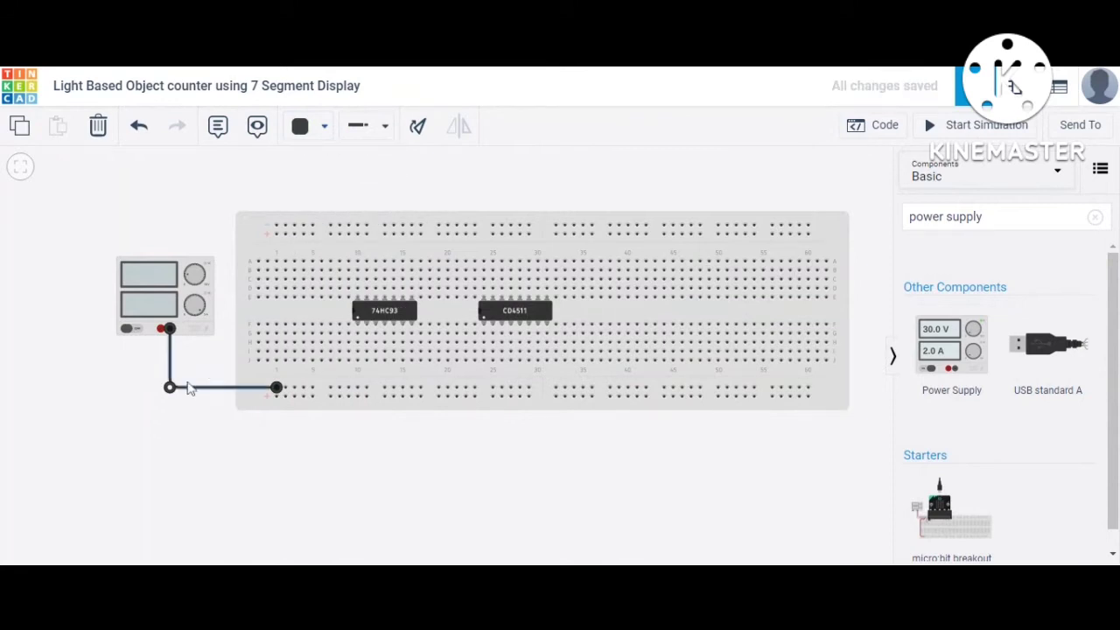
pyautogui.click(180, 415)
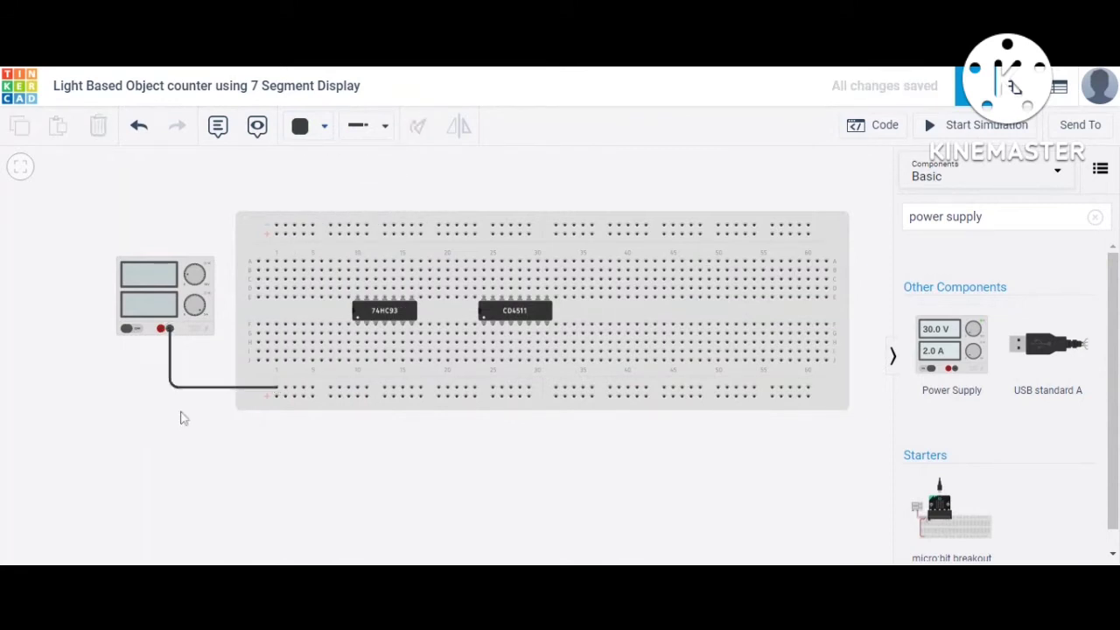
# Step: Wire the power supply's positive terminal to the breadboard's lower positive rail, with a bend below the negative wire
pyautogui.click(161, 332)
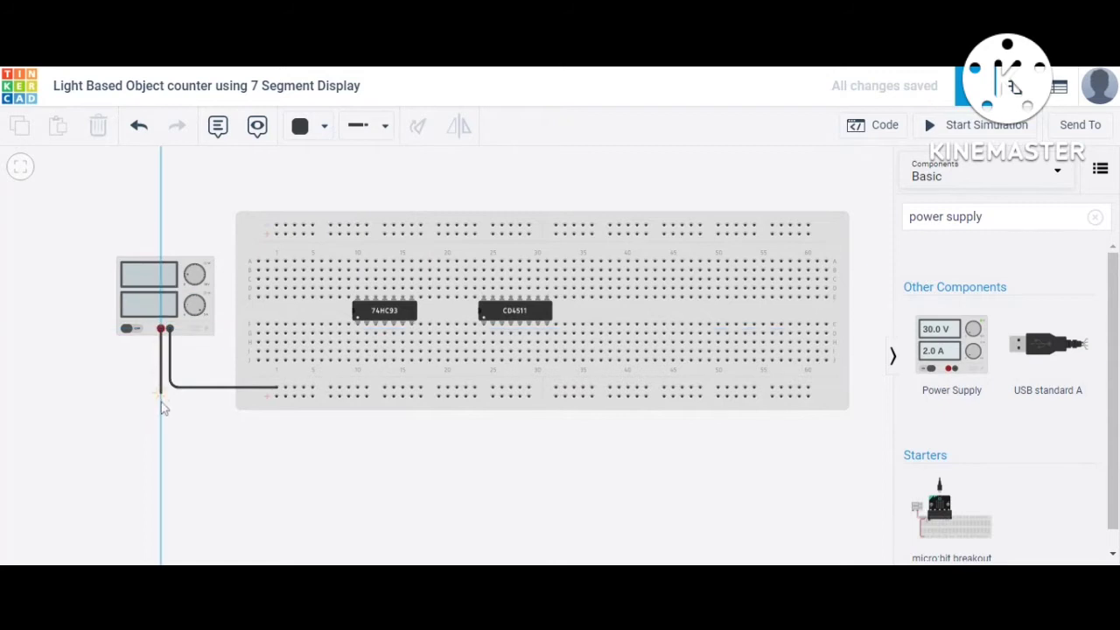
pyautogui.click(162, 402)
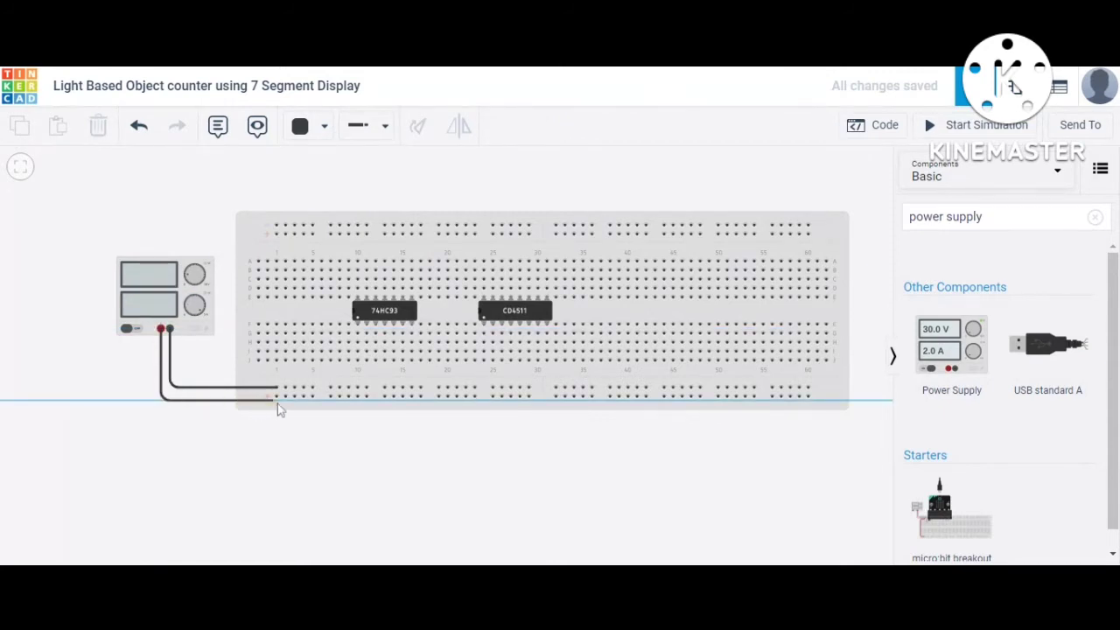
pyautogui.click(278, 399)
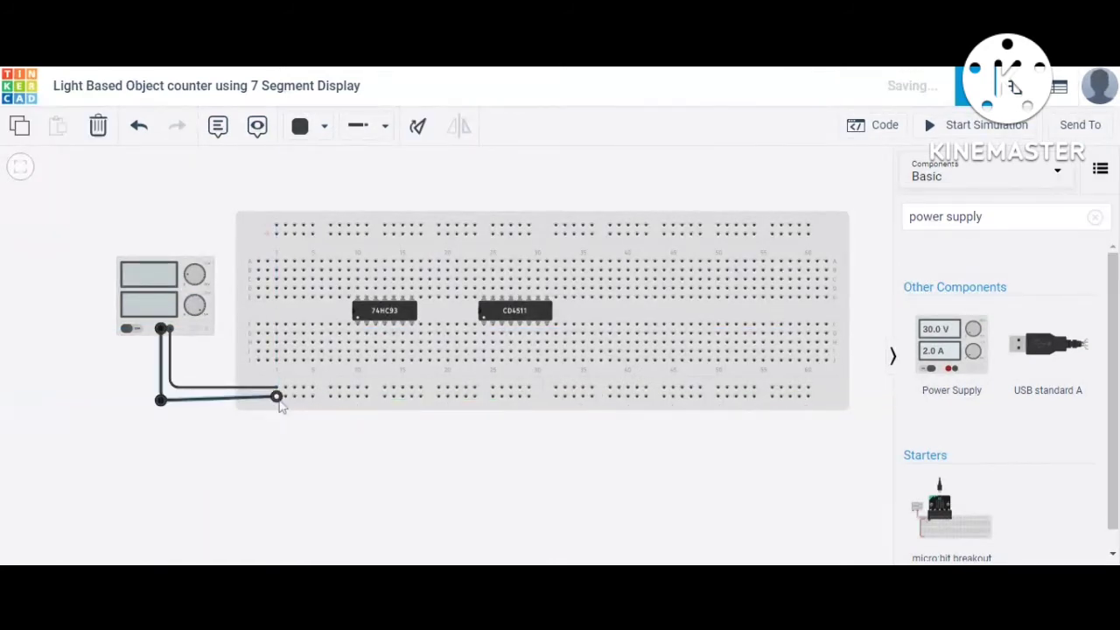
# Step: Straighten the bend of the power supply's positive wire into a right angle and colour the wire red
pyautogui.moveTo(160, 406); pyautogui.dragTo(160, 397)
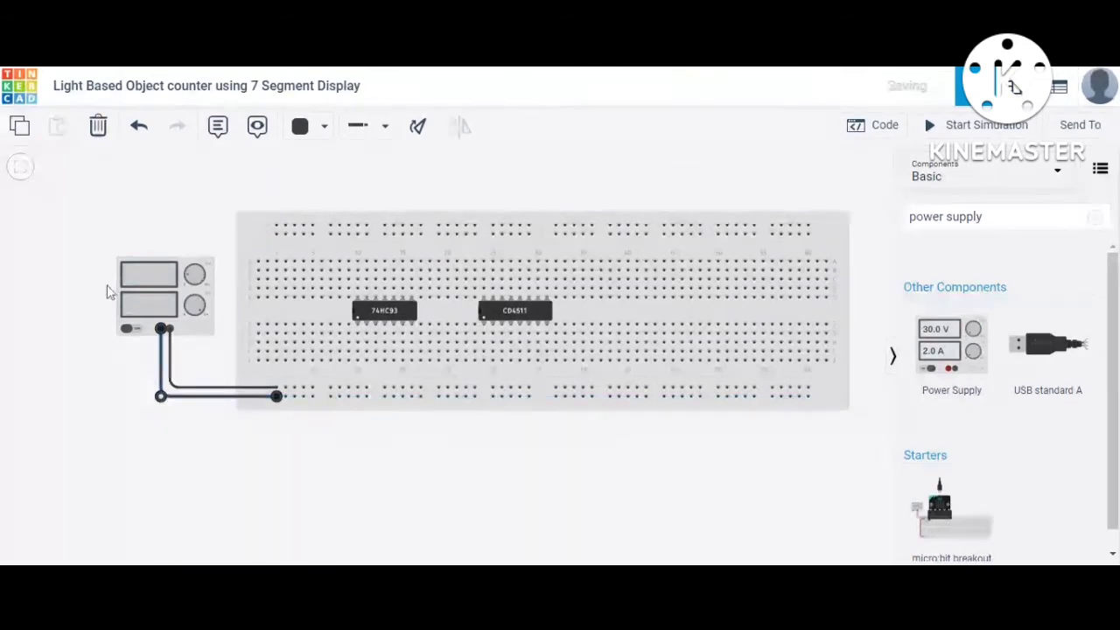
pyautogui.click(300, 125)
pyautogui.click(341, 220)
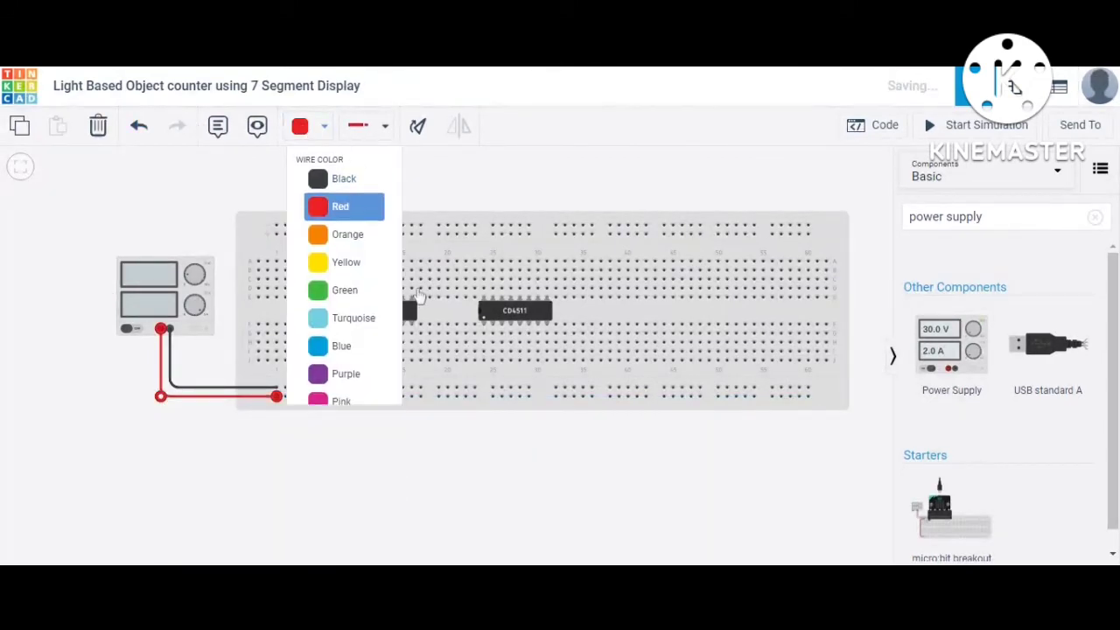
pyautogui.click(278, 452)
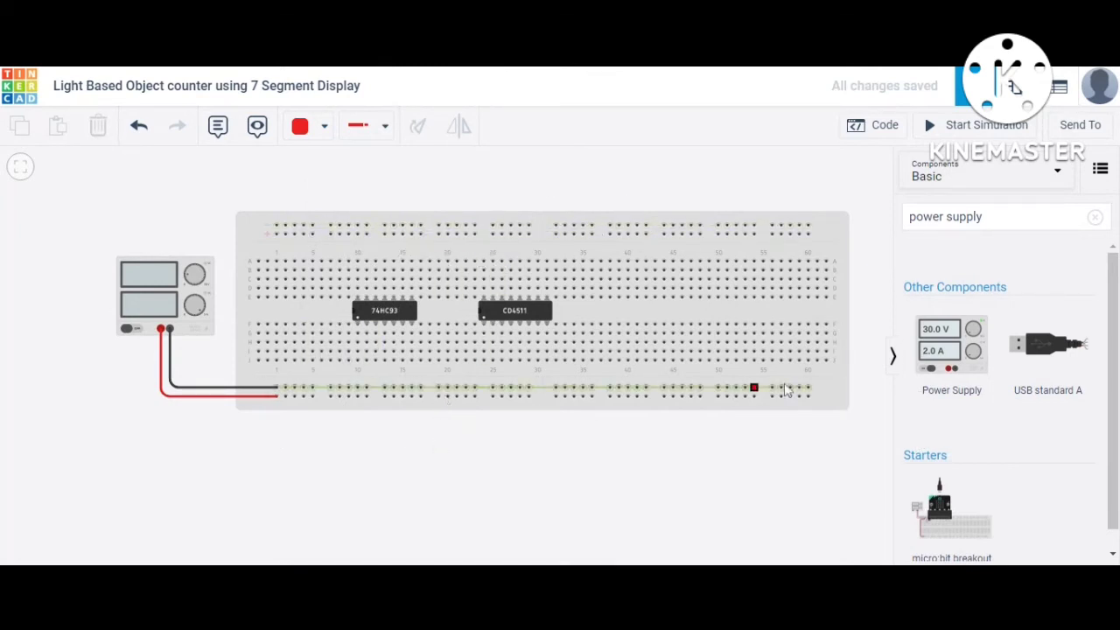
# Step: Wire the lower negative rail to the upper negative rail around the breadboard's column 60 end, and colour the wire black
pyautogui.click(810, 391)
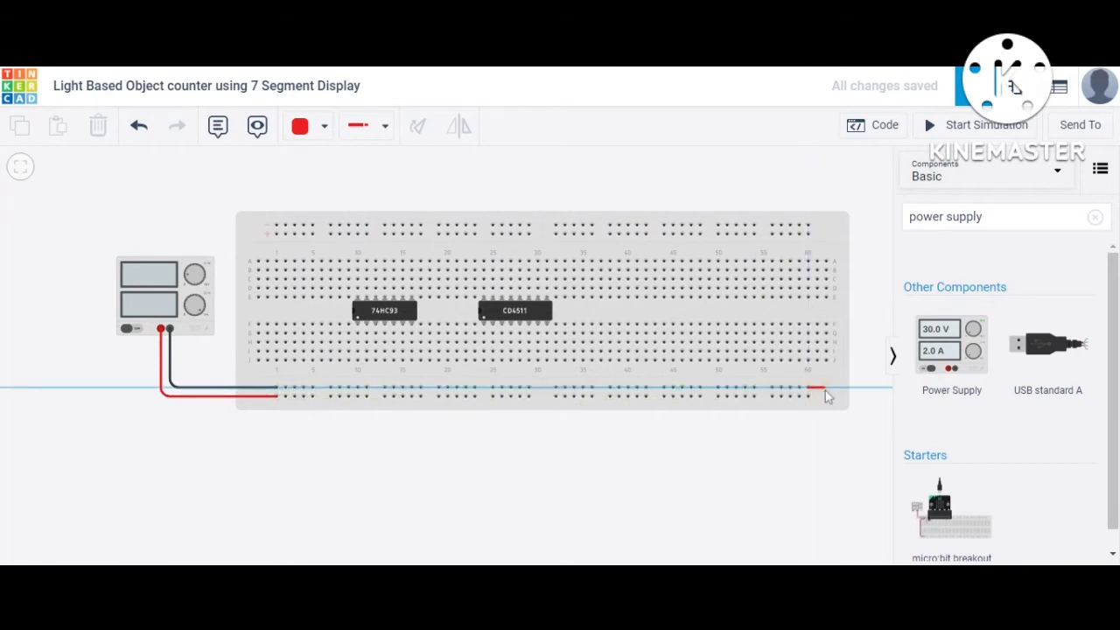
pyautogui.click(837, 372)
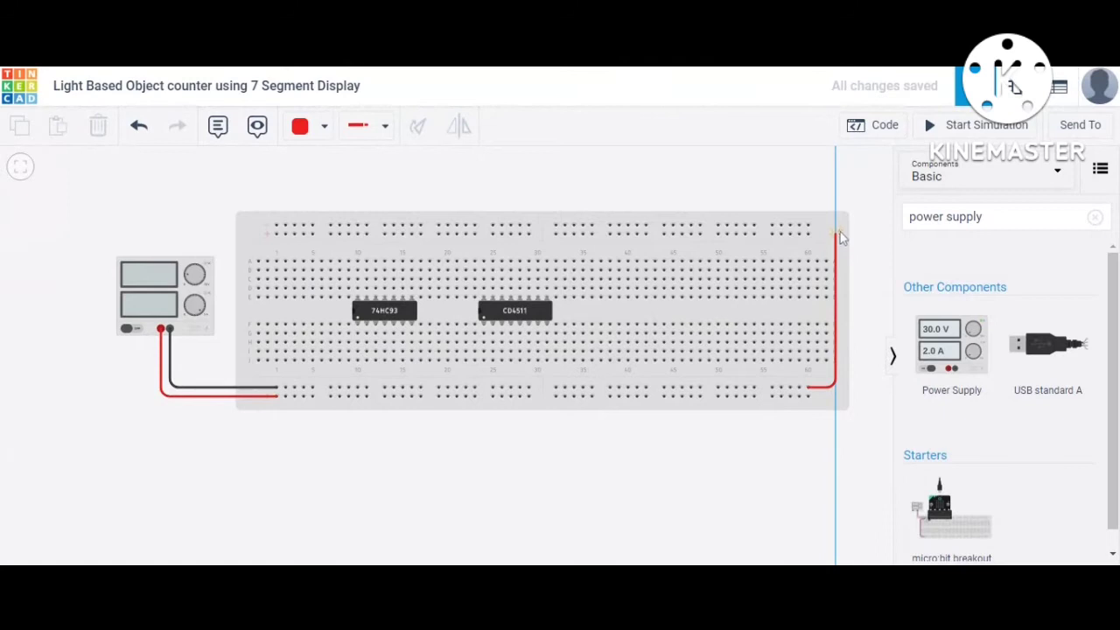
pyautogui.click(838, 230)
pyautogui.click(807, 227)
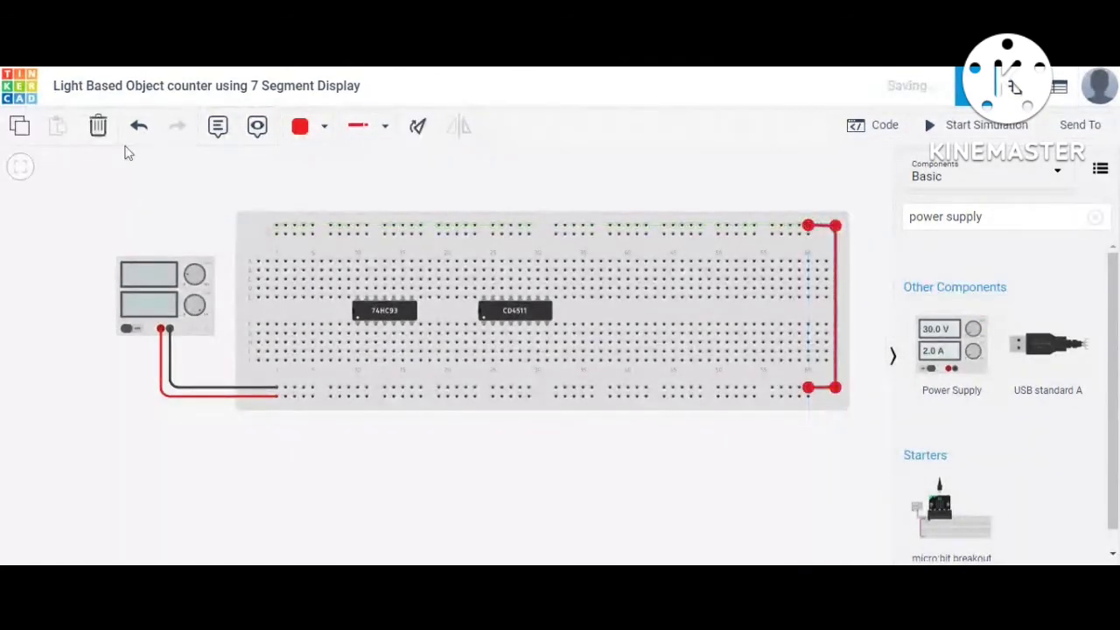
pyautogui.click(317, 126)
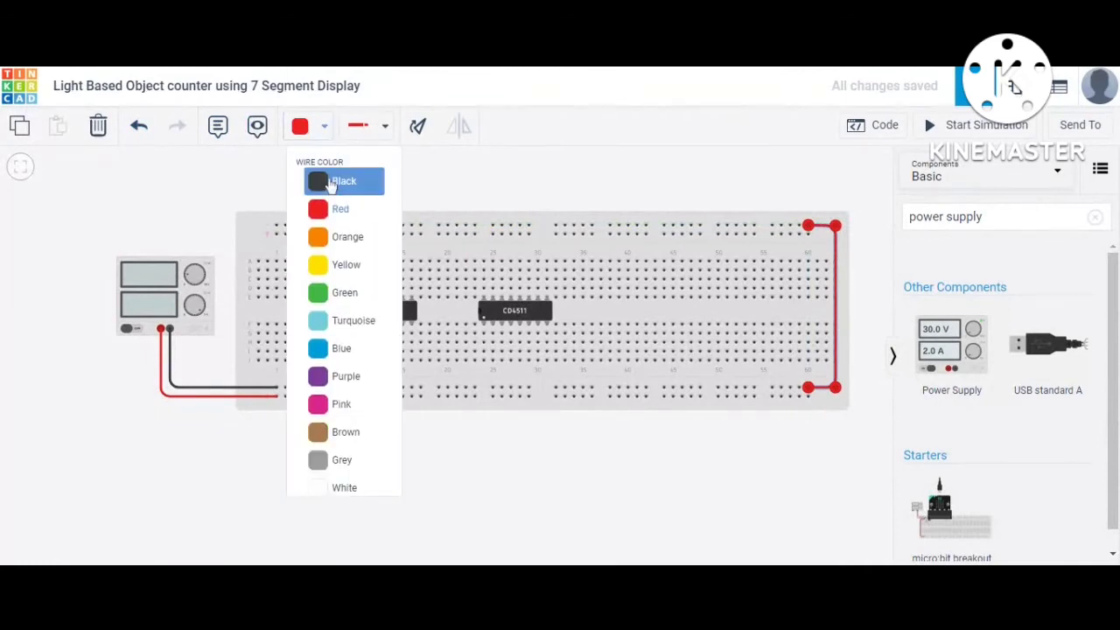
pyautogui.click(342, 180)
pyautogui.click(691, 473)
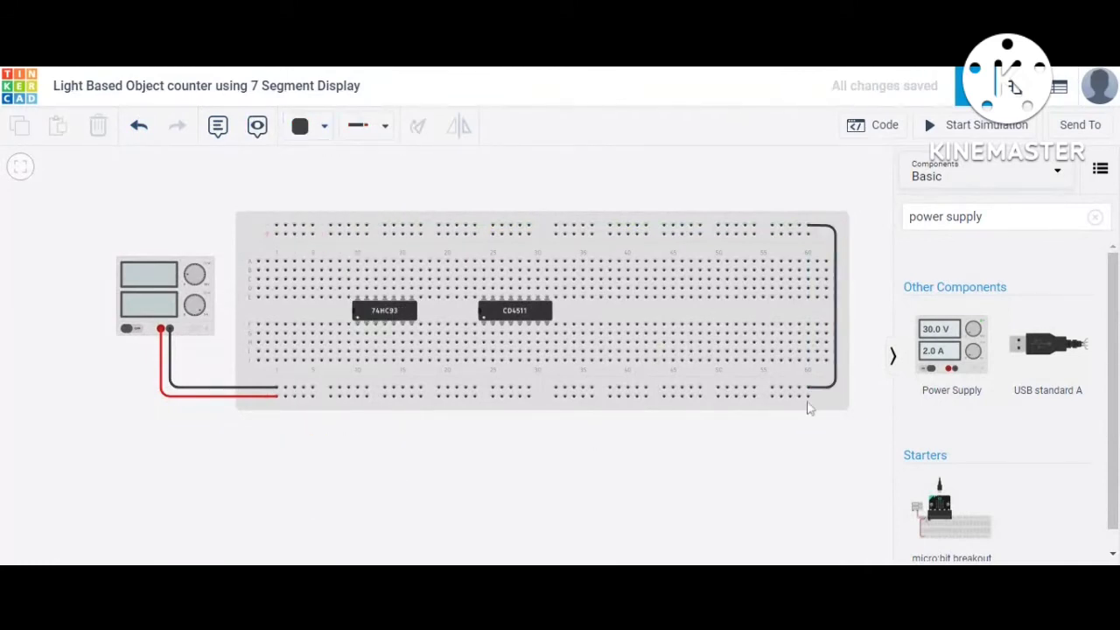
# Step: Wire the lower positive rail to the upper positive rail outside the black wire at the column 60 end, and colour it red
pyautogui.click(808, 398)
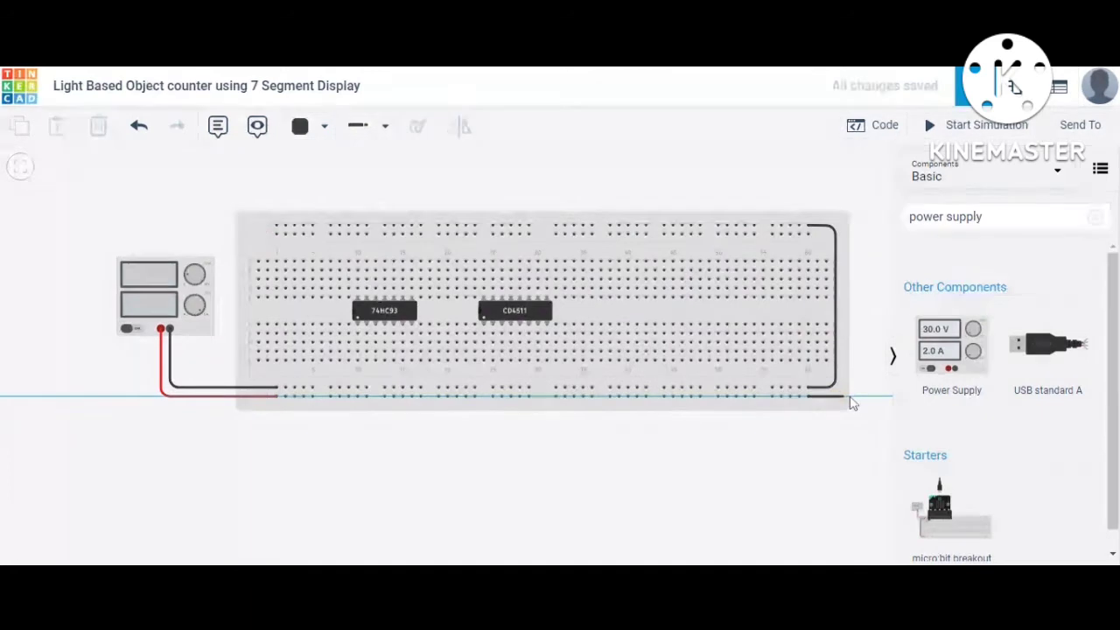
pyautogui.click(847, 398)
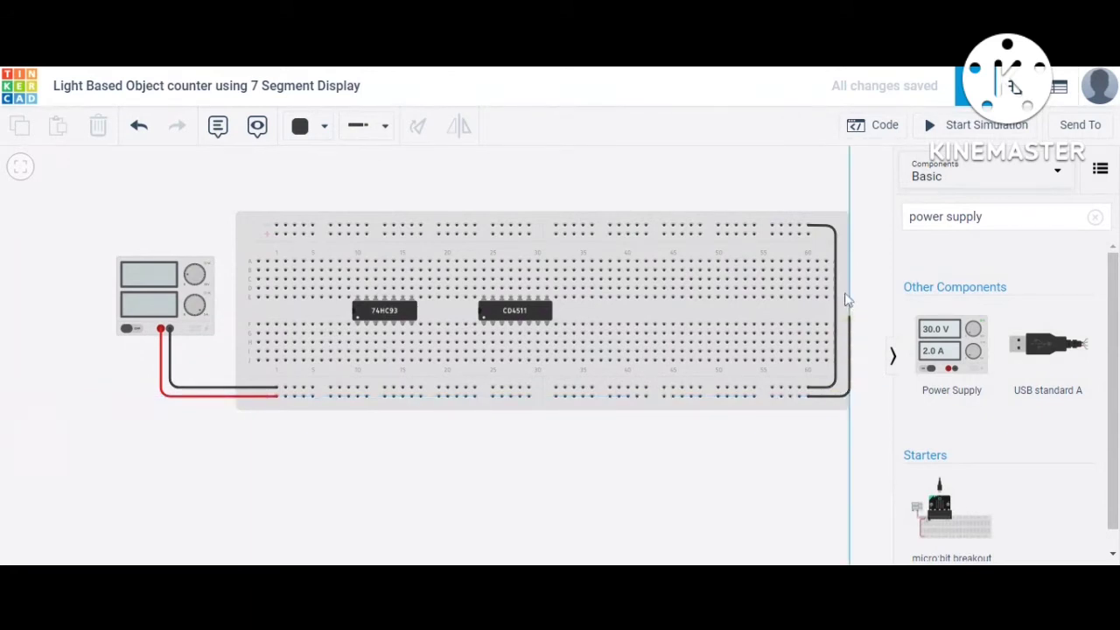
pyautogui.click(849, 235)
pyautogui.click(808, 235)
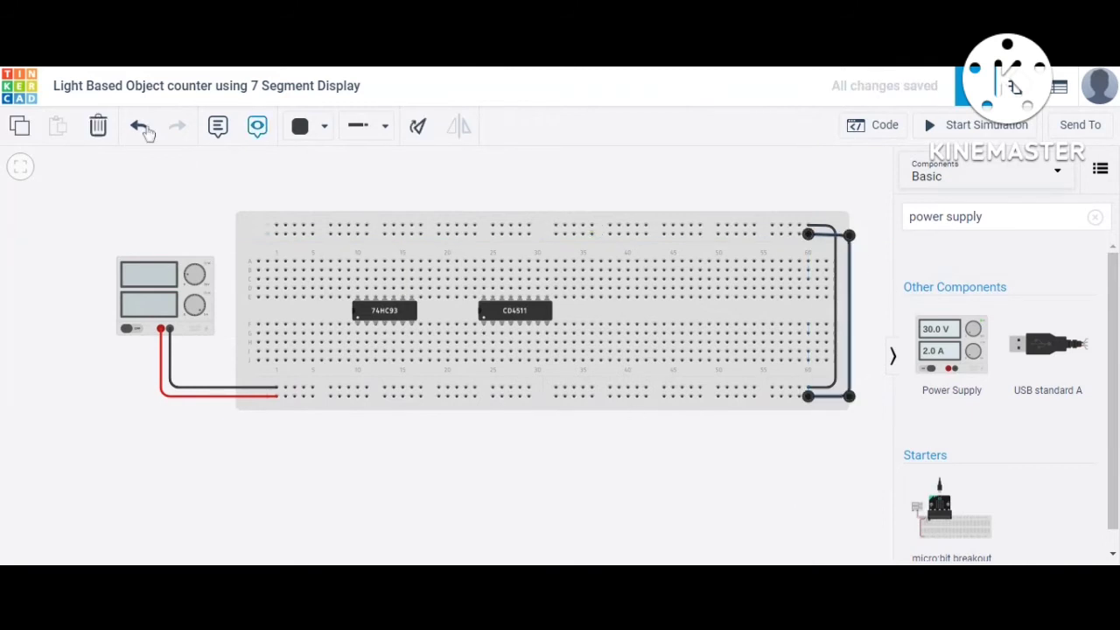
pyautogui.click(302, 126)
pyautogui.click(350, 207)
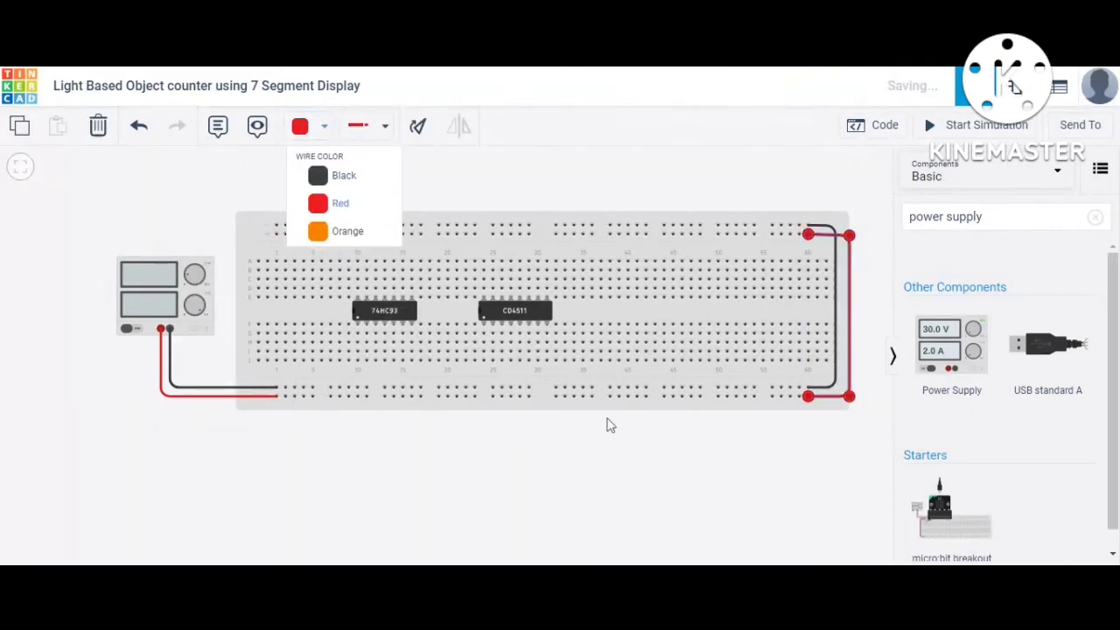
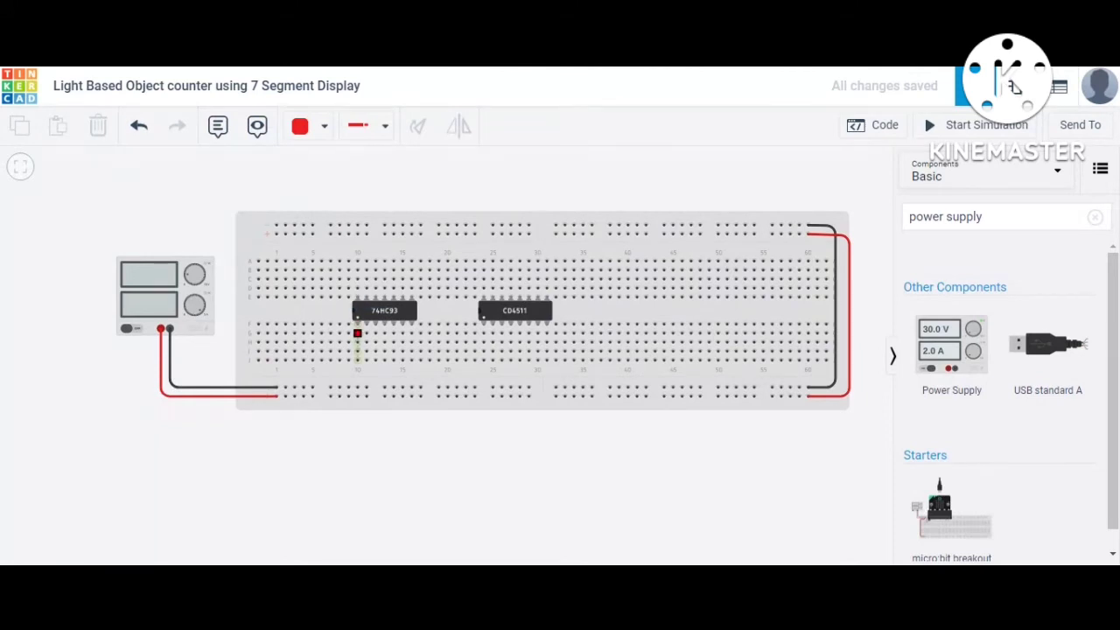
# Step: Wire the 74HC93's lower pin in column 10 across the chip to its Output Bit 0 pin in column 12
pyautogui.click(357, 334)
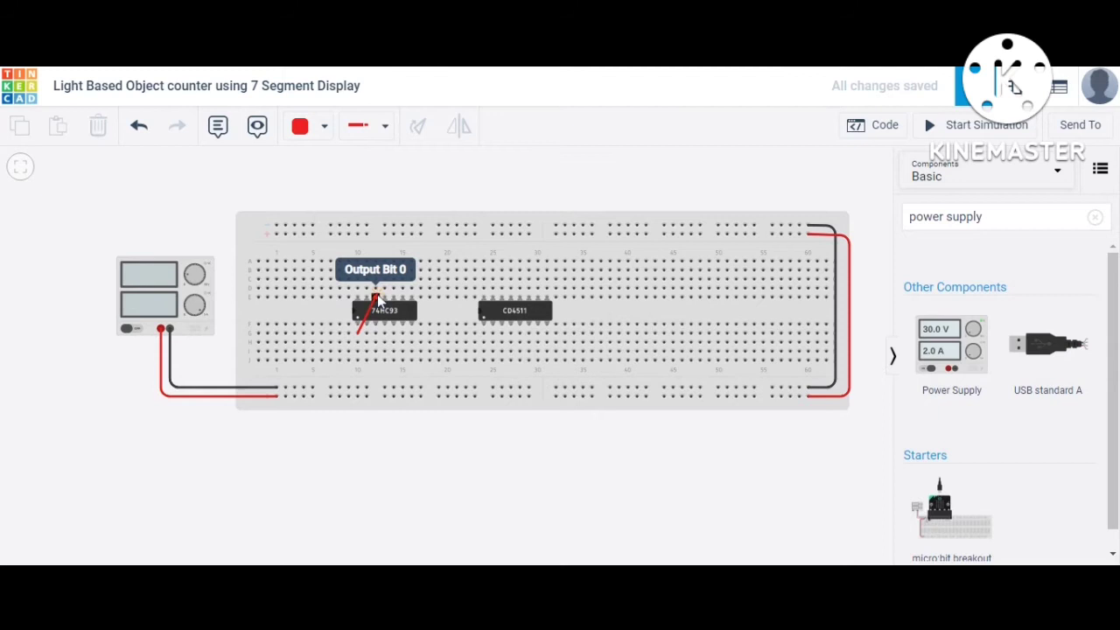
pyautogui.click(374, 289)
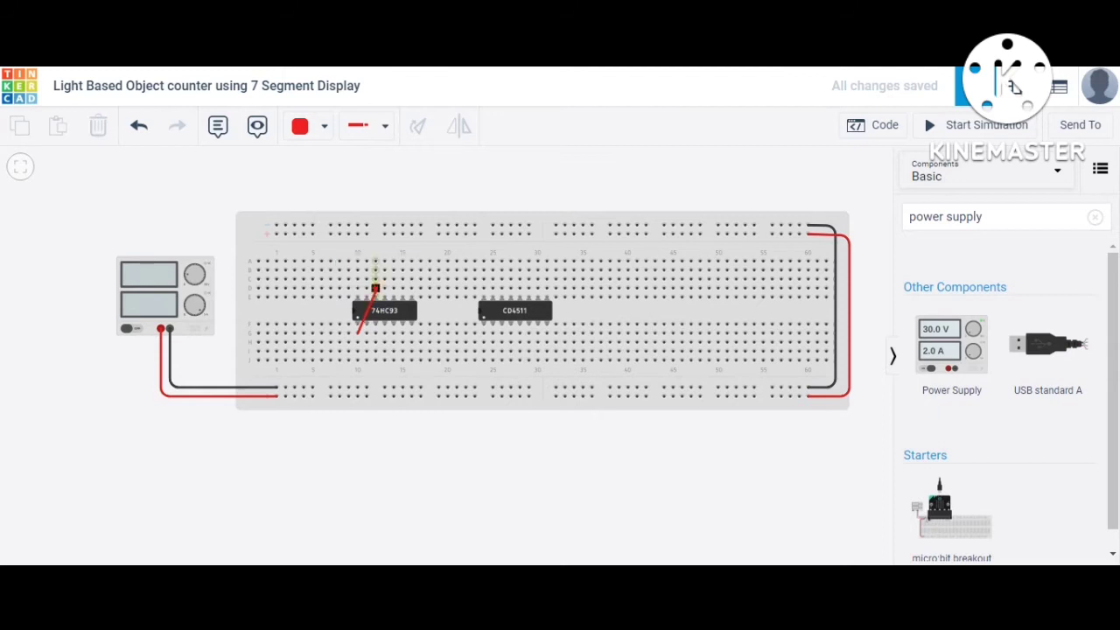
pyautogui.click(374, 290)
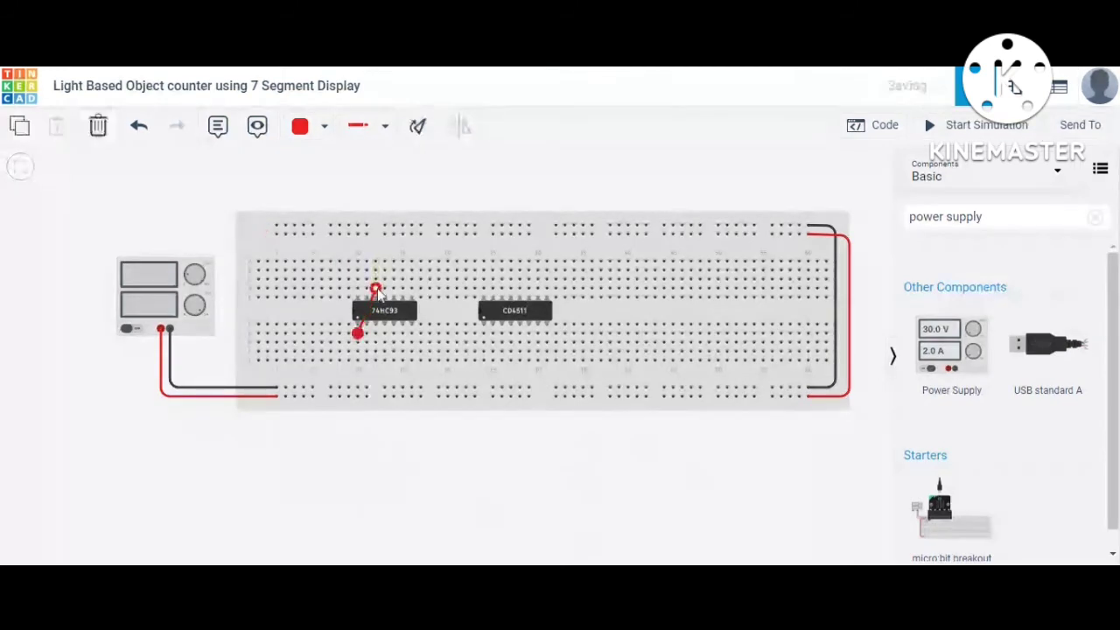
pyautogui.click(452, 502)
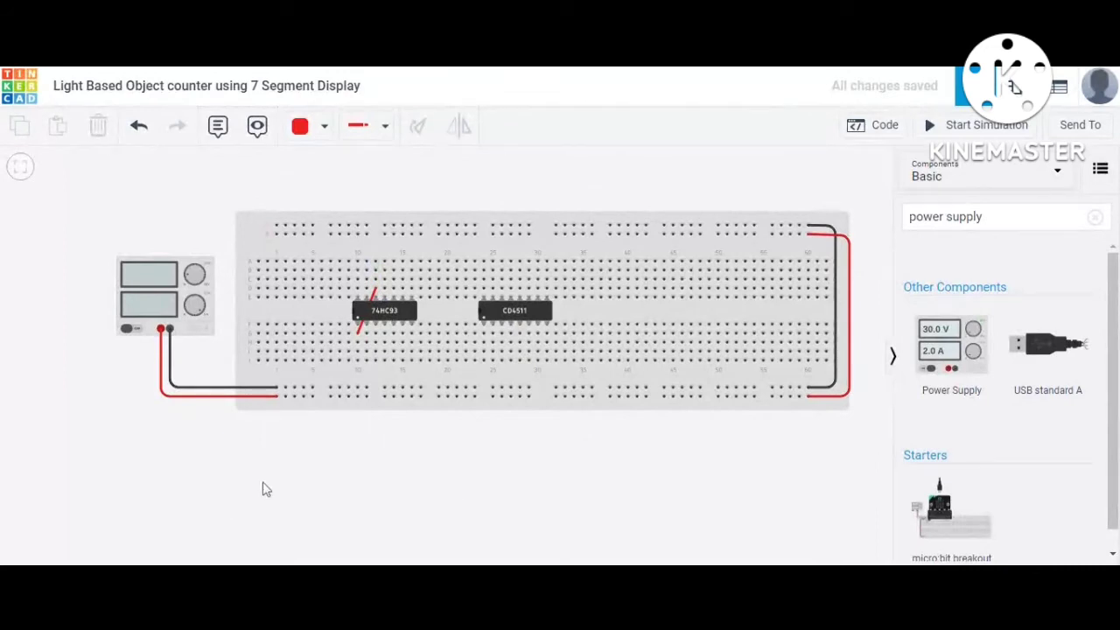
# Step: Wire the 74HC93's lower pin in column 11 straight to the lower negative rail and colour the wire black
pyautogui.click(366, 324)
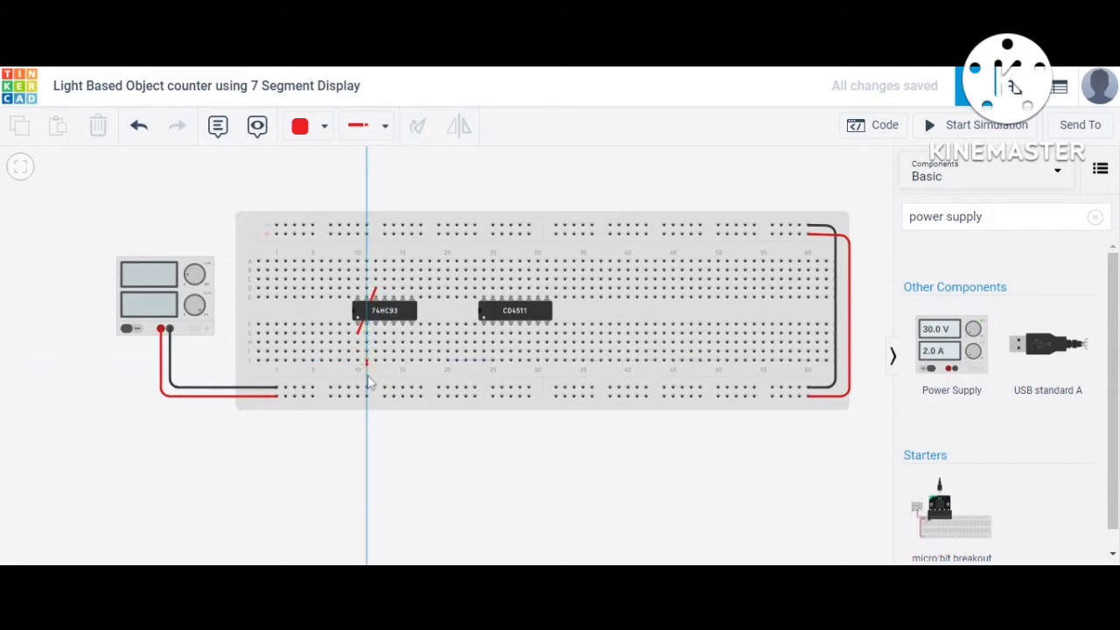
pyautogui.click(368, 389)
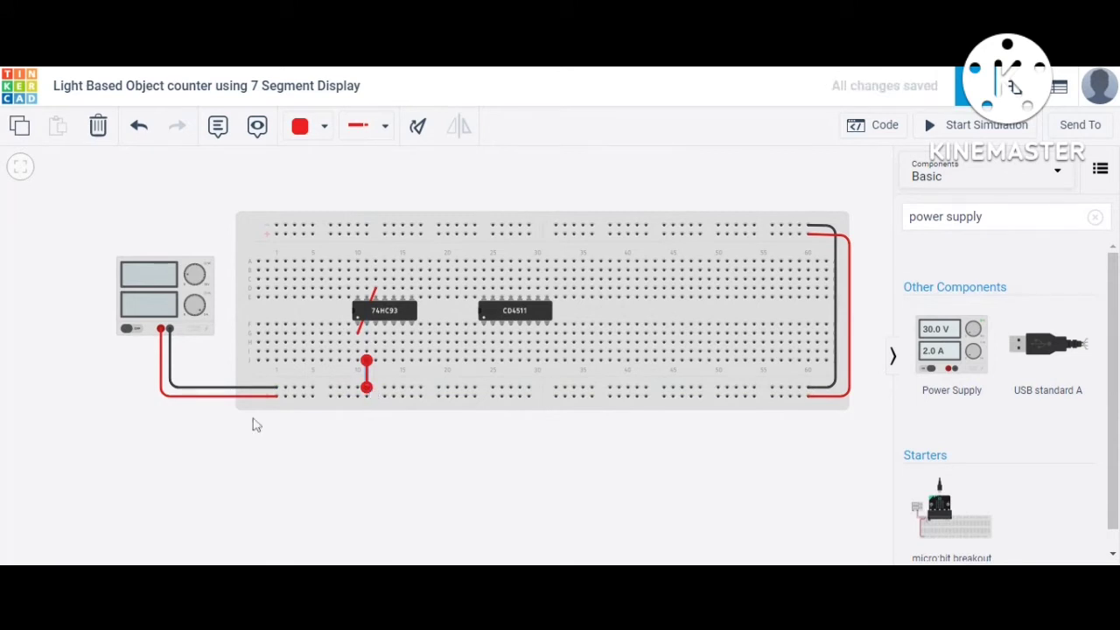
pyautogui.click(313, 133)
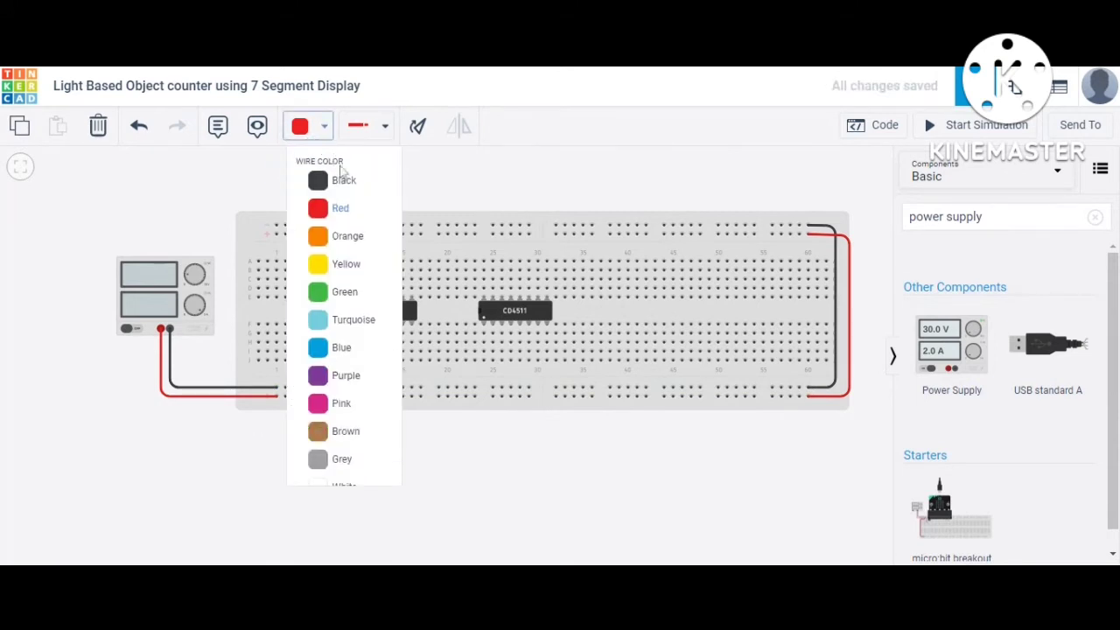
pyautogui.click(343, 181)
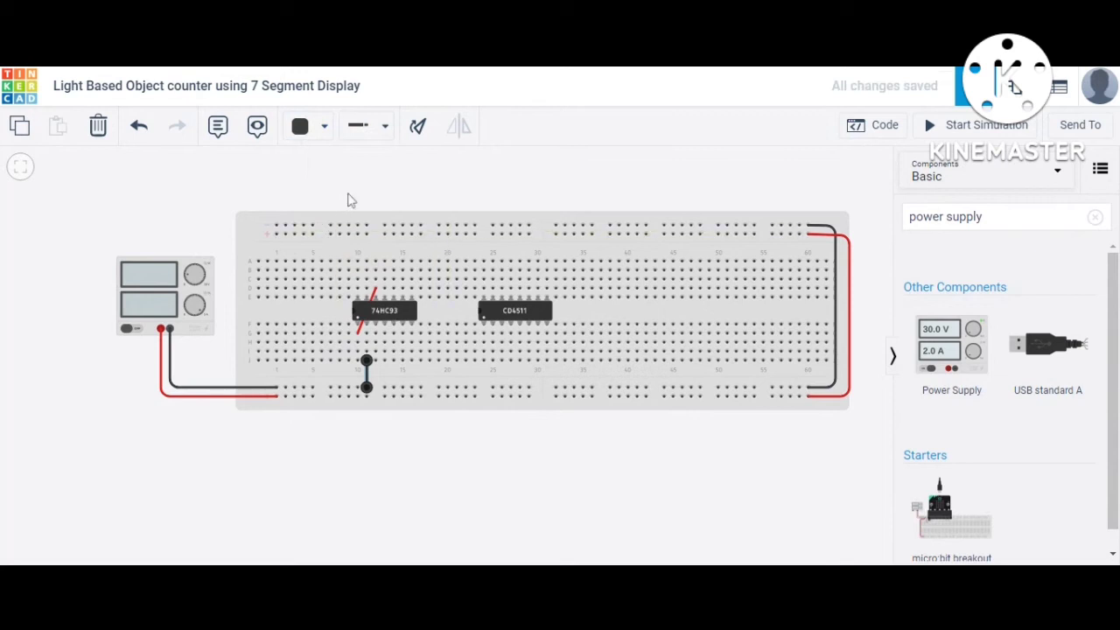
pyautogui.click(363, 193)
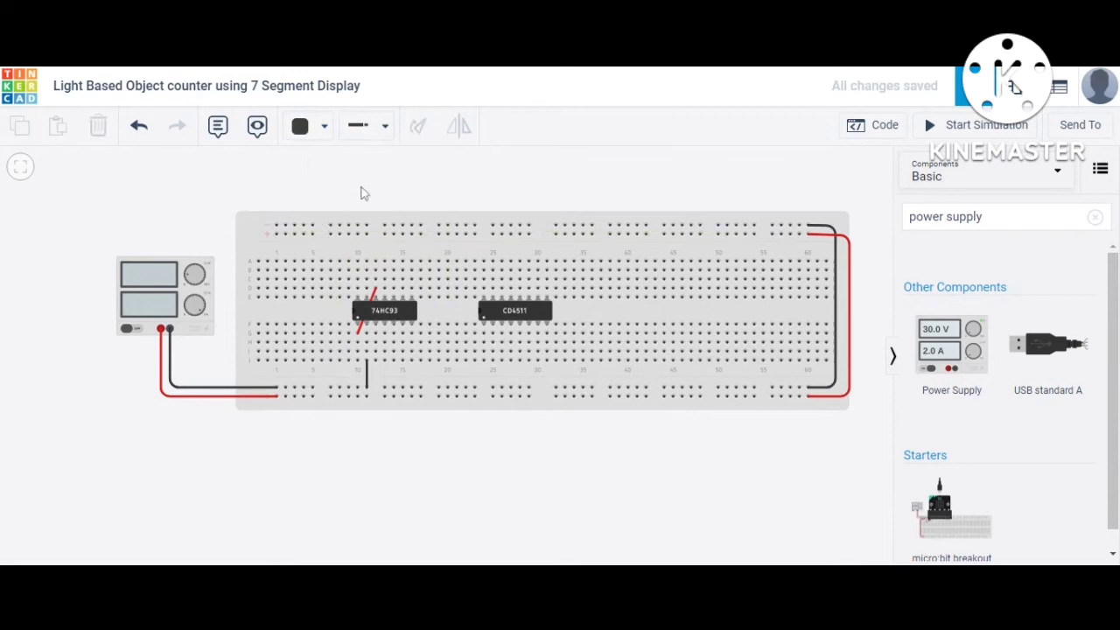
# Step: Wire the 74HC93's lower pin in column 12 to the lower negative rail with a slight bend, in black
pyautogui.click(374, 361)
pyautogui.click(379, 388)
pyautogui.click(385, 391)
pyautogui.click(396, 434)
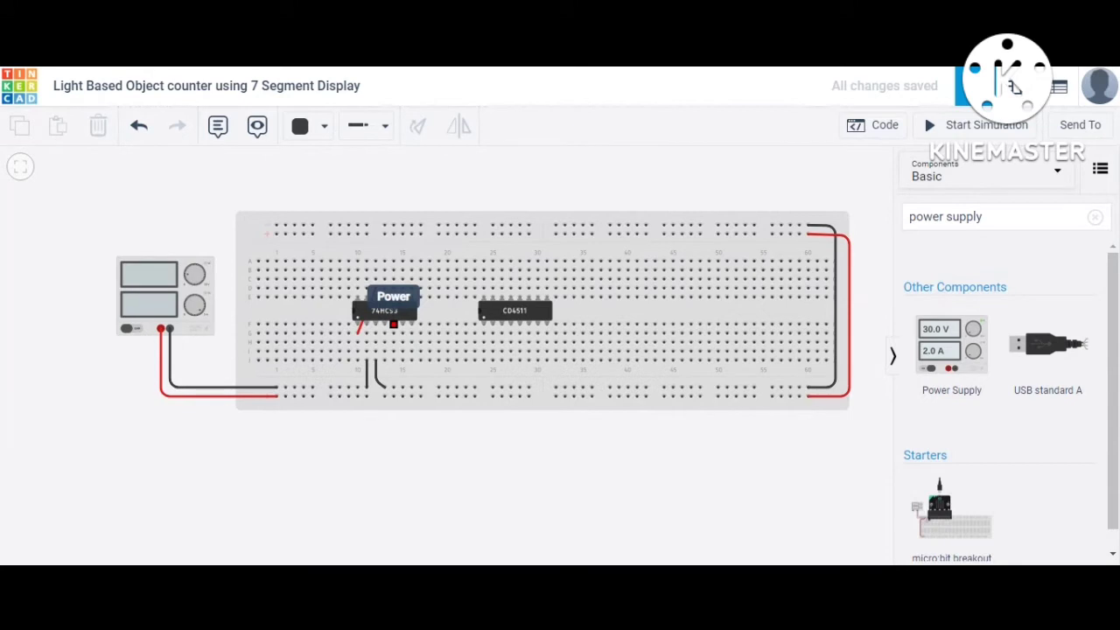
# Step: Wire the 74HC93's Power pin column to the lower positive rail and colour the wire red
pyautogui.click(394, 323)
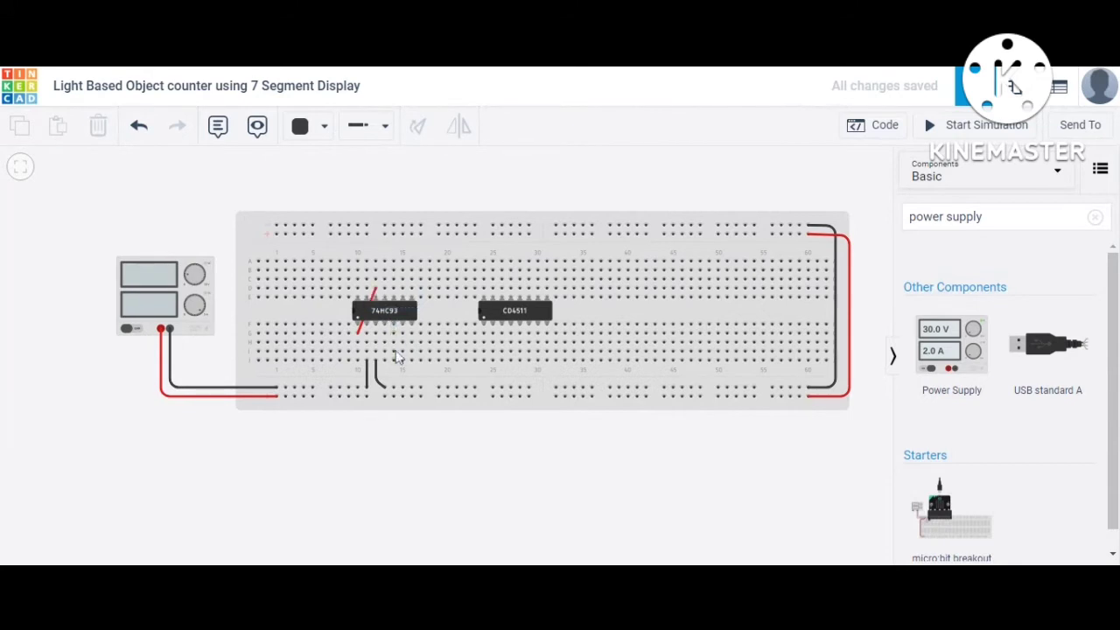
pyautogui.click(396, 398)
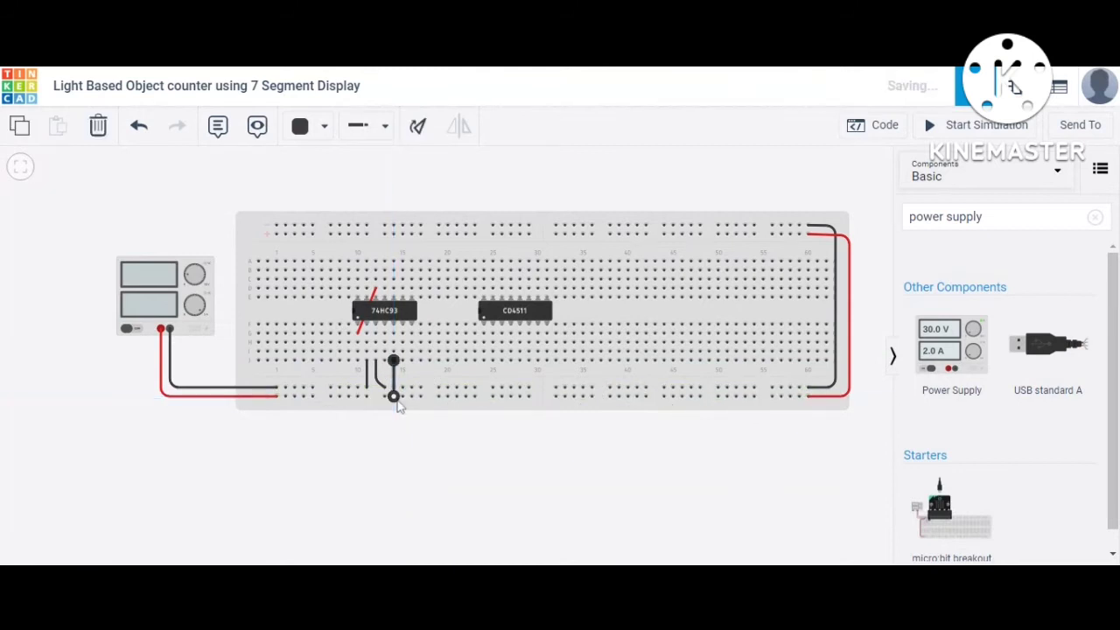
pyautogui.click(304, 129)
pyautogui.click(340, 207)
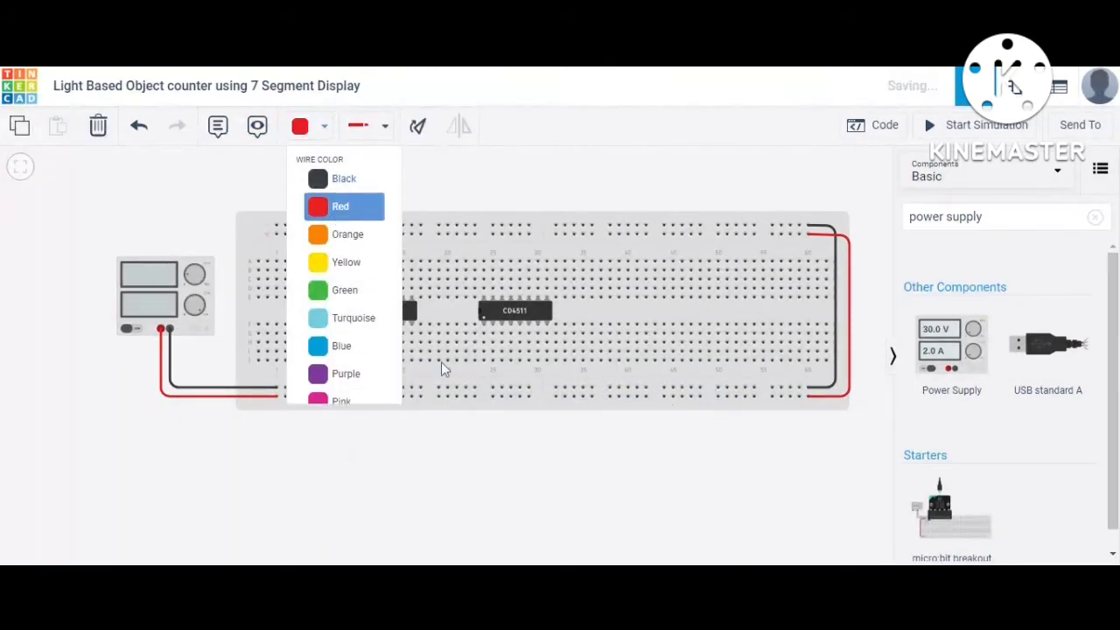
pyautogui.click(387, 458)
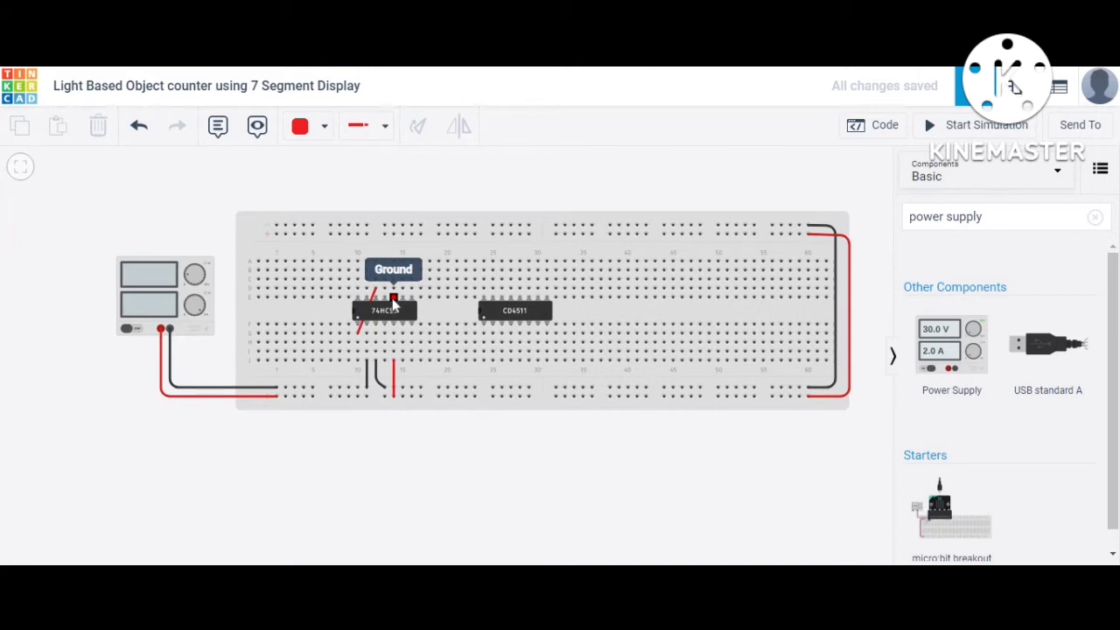
# Step: Wire the 74HC93's Ground pin column to the upper negative rail and colour the wire black
pyautogui.click(393, 302)
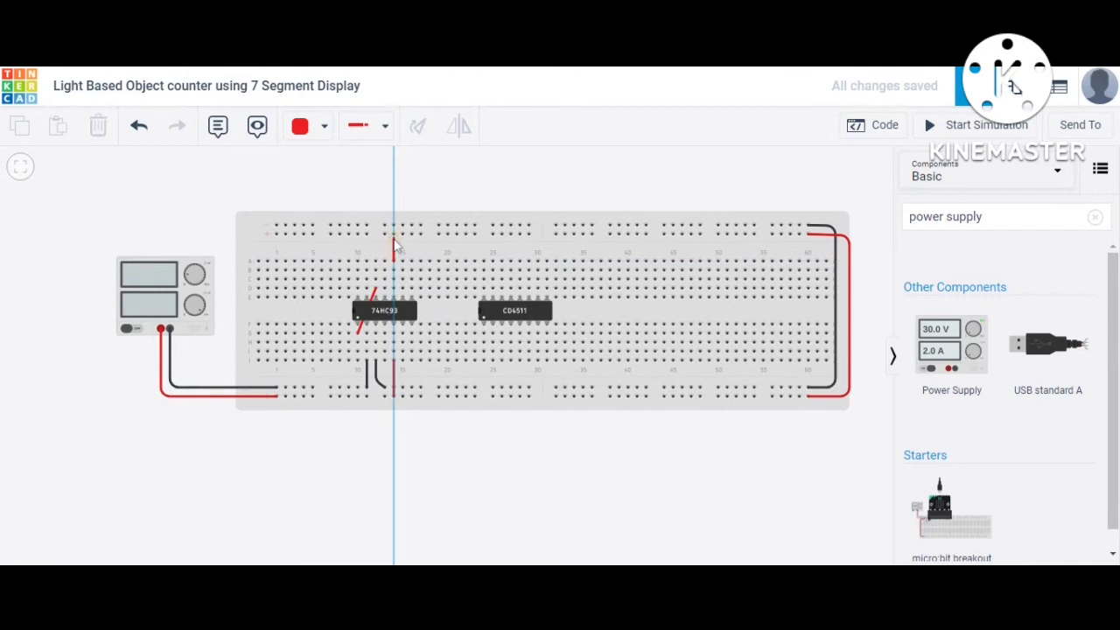
pyautogui.click(394, 226)
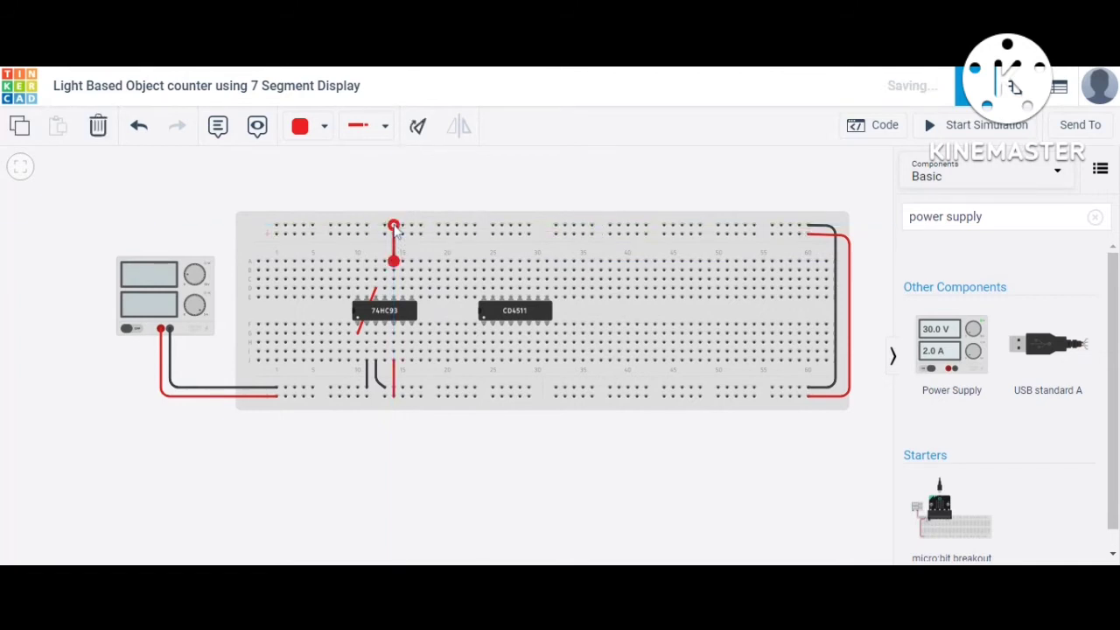
pyautogui.click(324, 126)
pyautogui.click(337, 175)
pyautogui.click(439, 481)
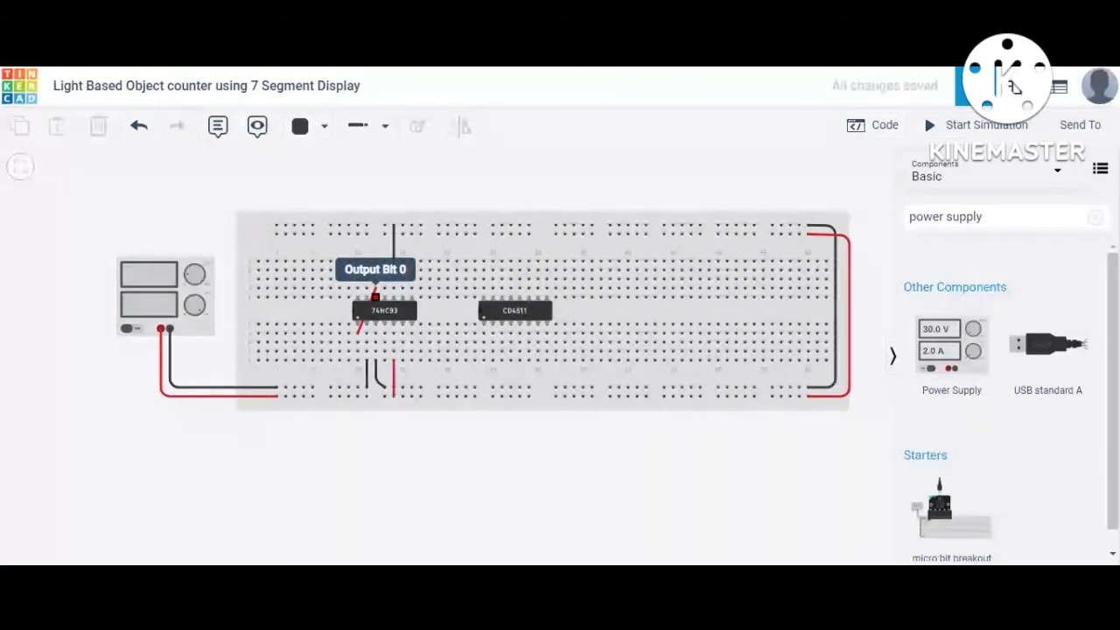
pyautogui.click(375, 296)
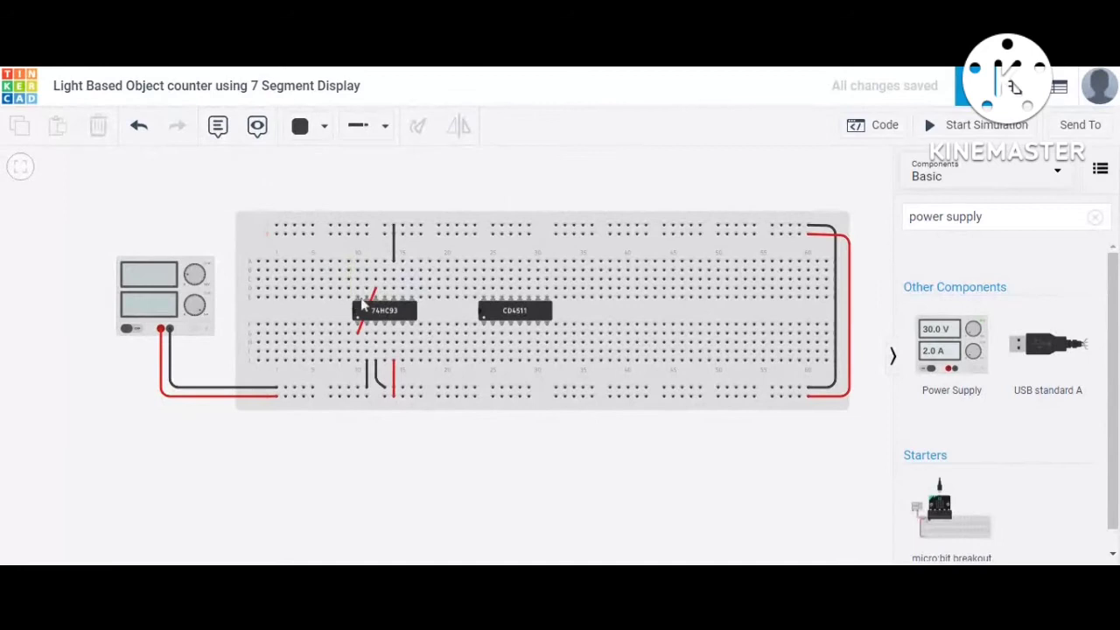
pyautogui.click(516, 322)
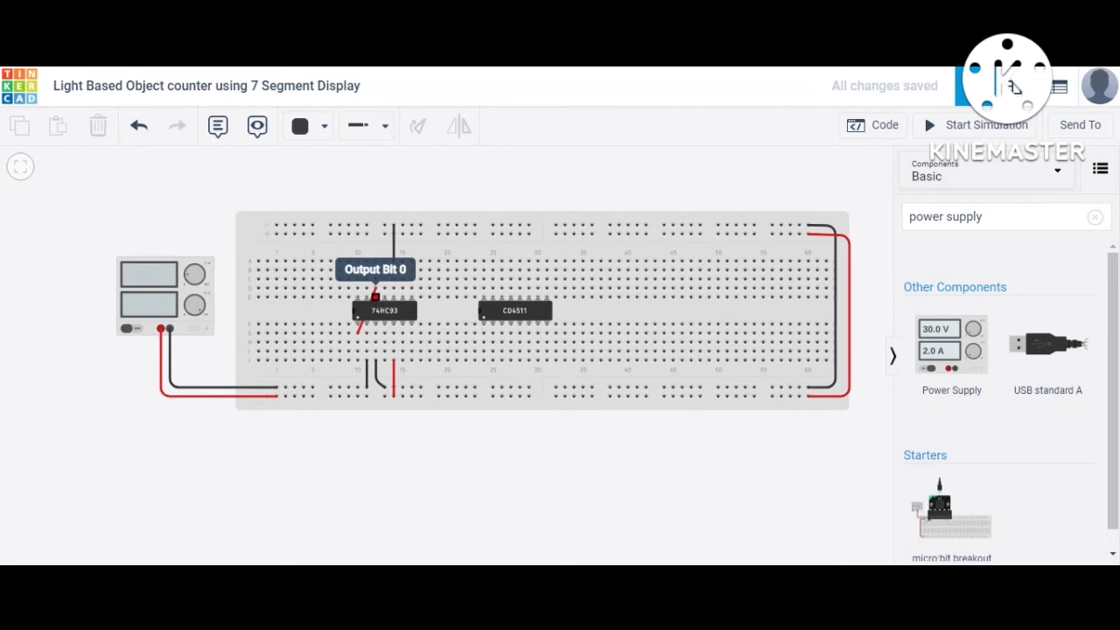
pyautogui.click(375, 297)
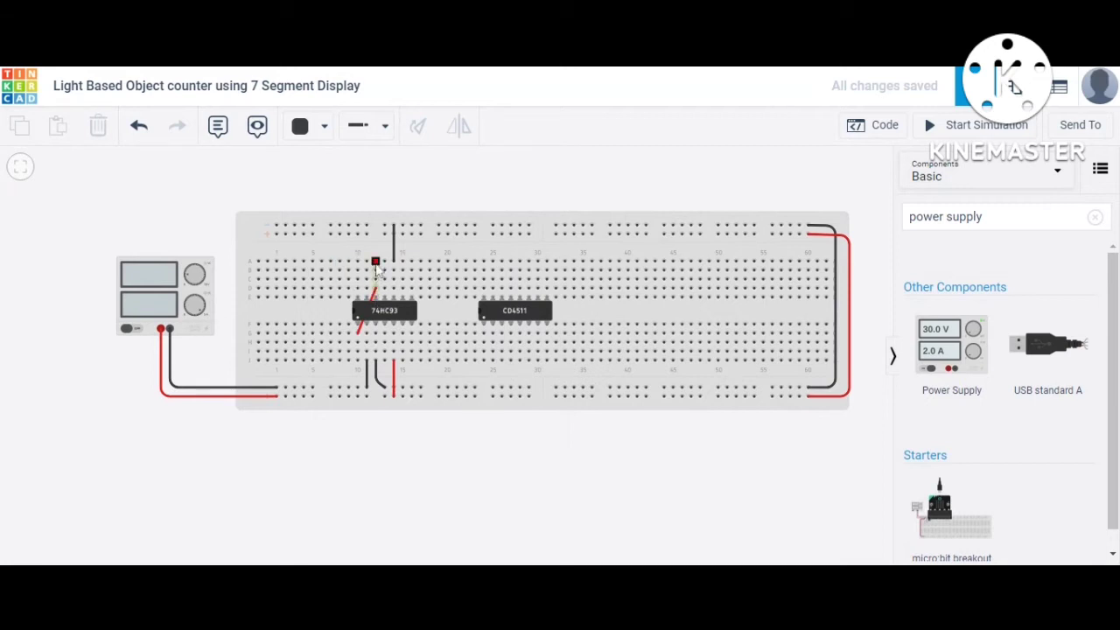
pyautogui.click(376, 263)
pyautogui.click(376, 247)
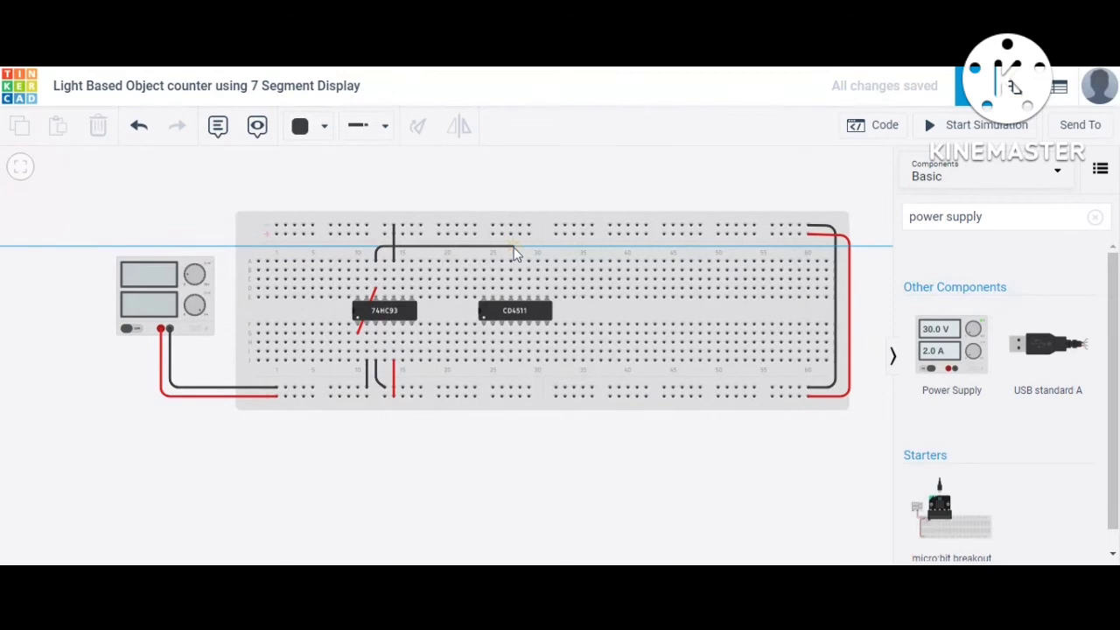
pyautogui.click(515, 248)
pyautogui.click(99, 127)
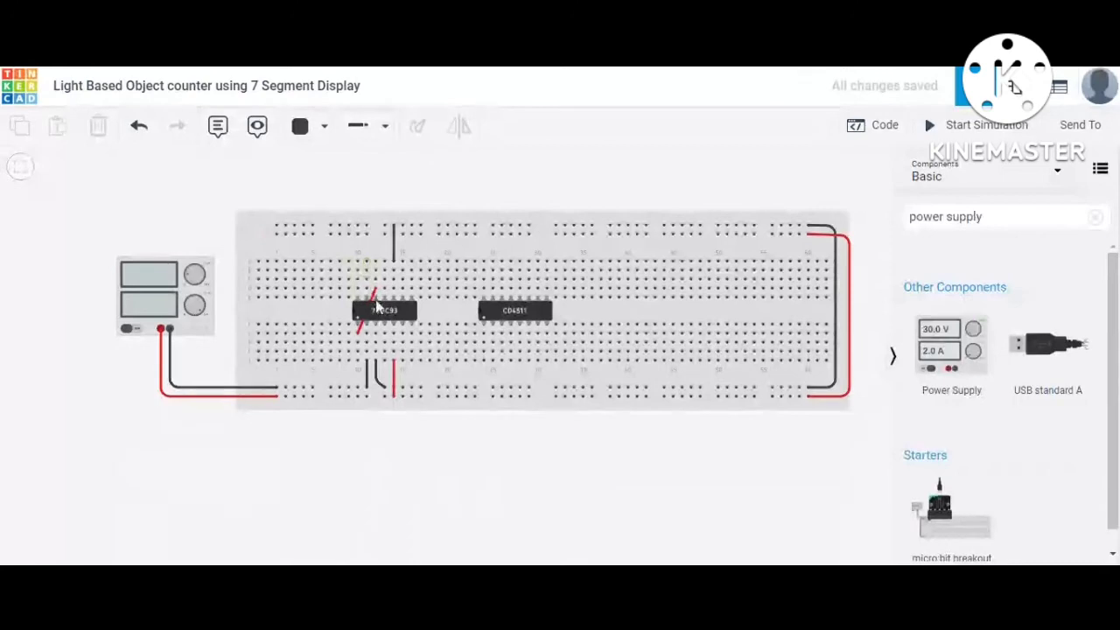
# Step: Wire the 74HC93's upper pin in column 12 around the CD4511 to its lower pin in column 30, in orange
pyautogui.click(376, 283)
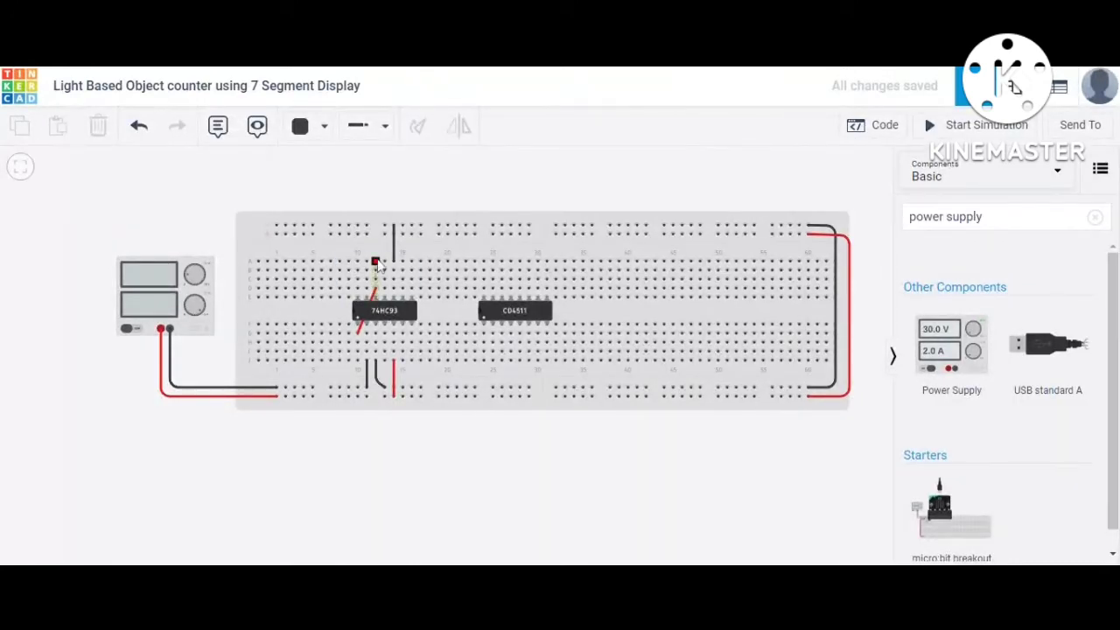
pyautogui.click(378, 251)
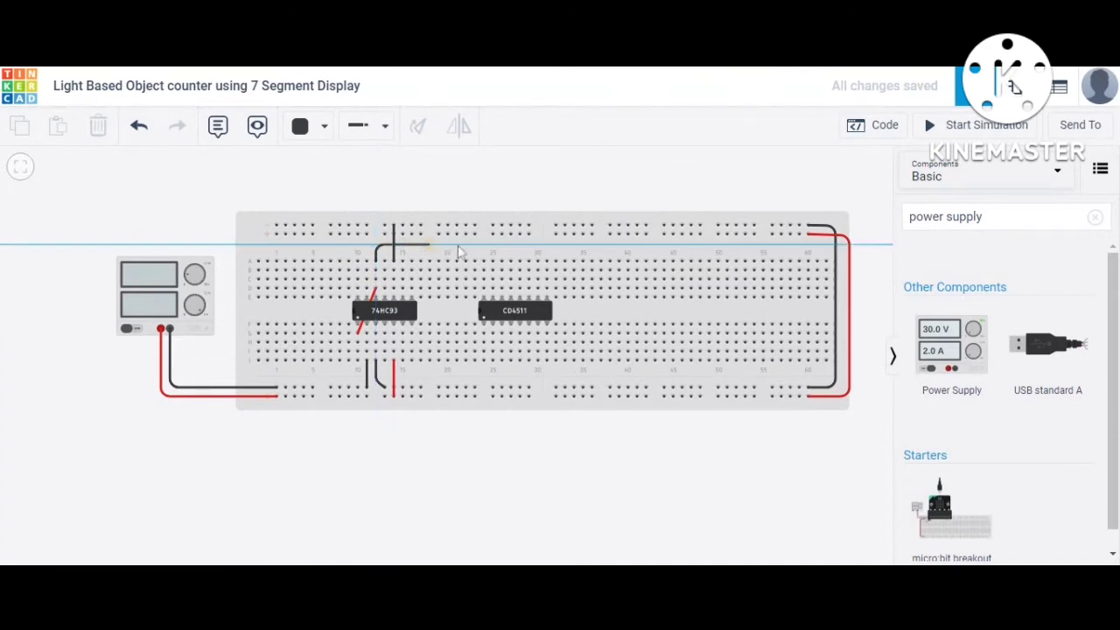
pyautogui.click(569, 250)
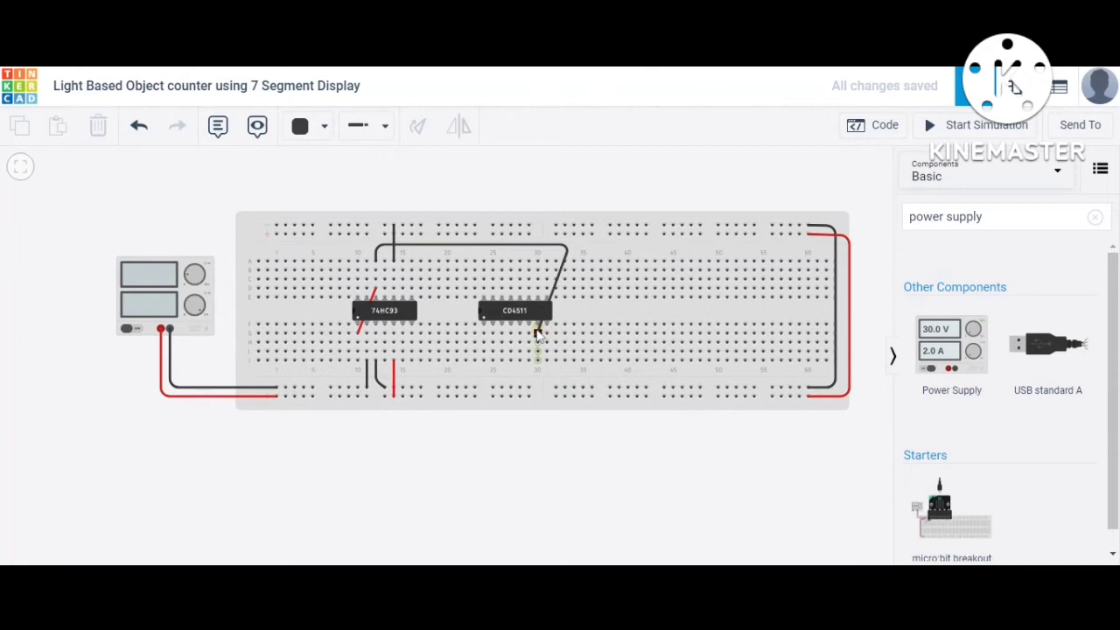
pyautogui.click(537, 330)
pyautogui.moveTo(537, 331); pyautogui.dragTo(540, 369)
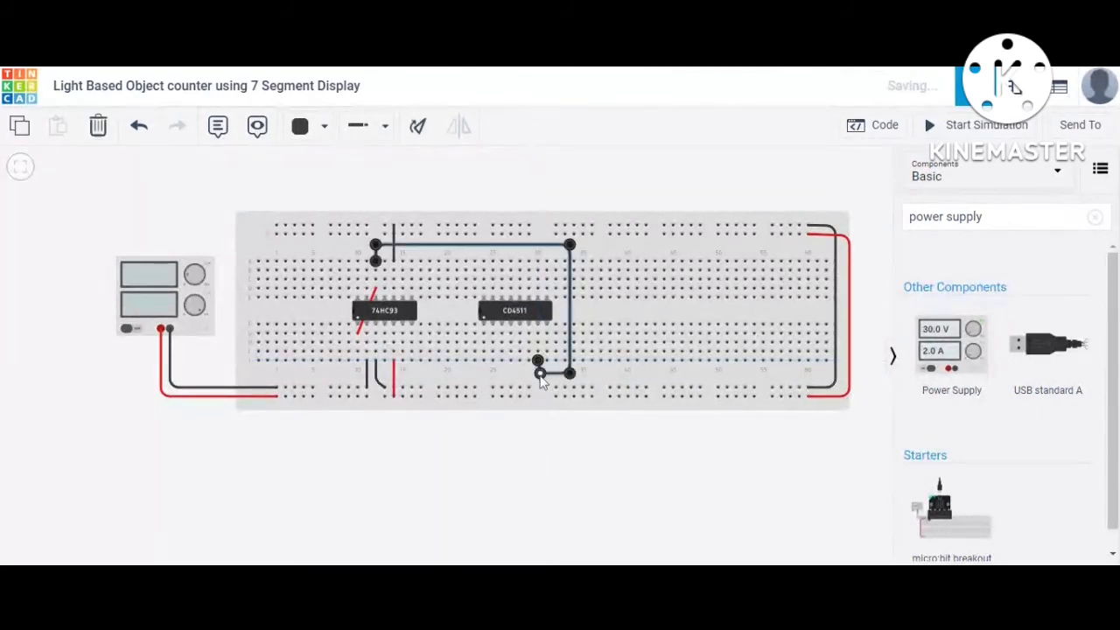
pyautogui.click(300, 128)
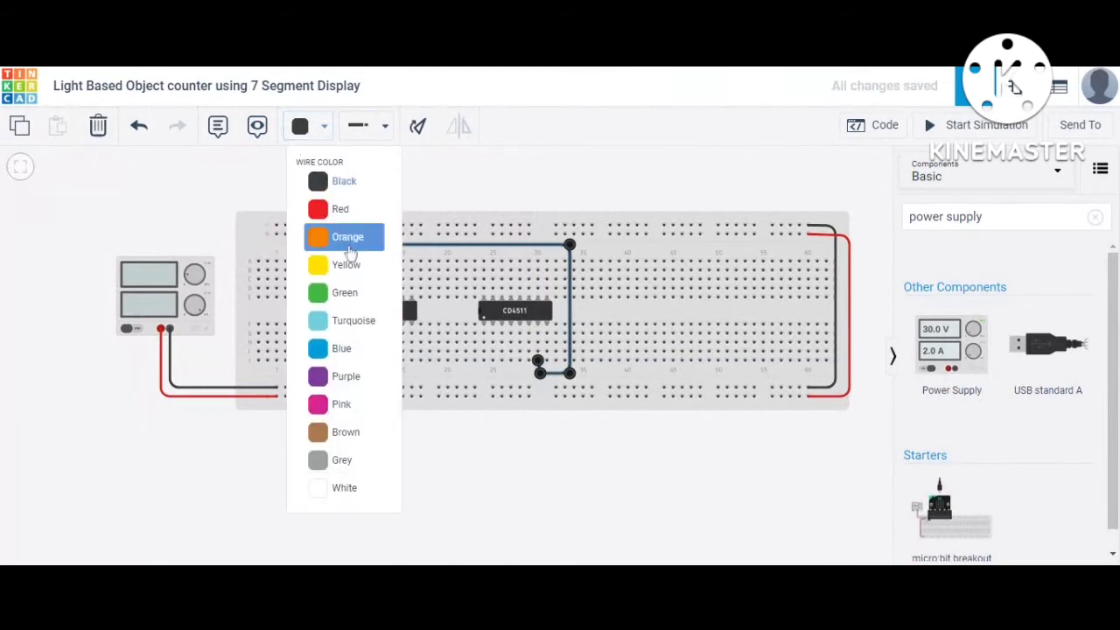
pyautogui.click(332, 250)
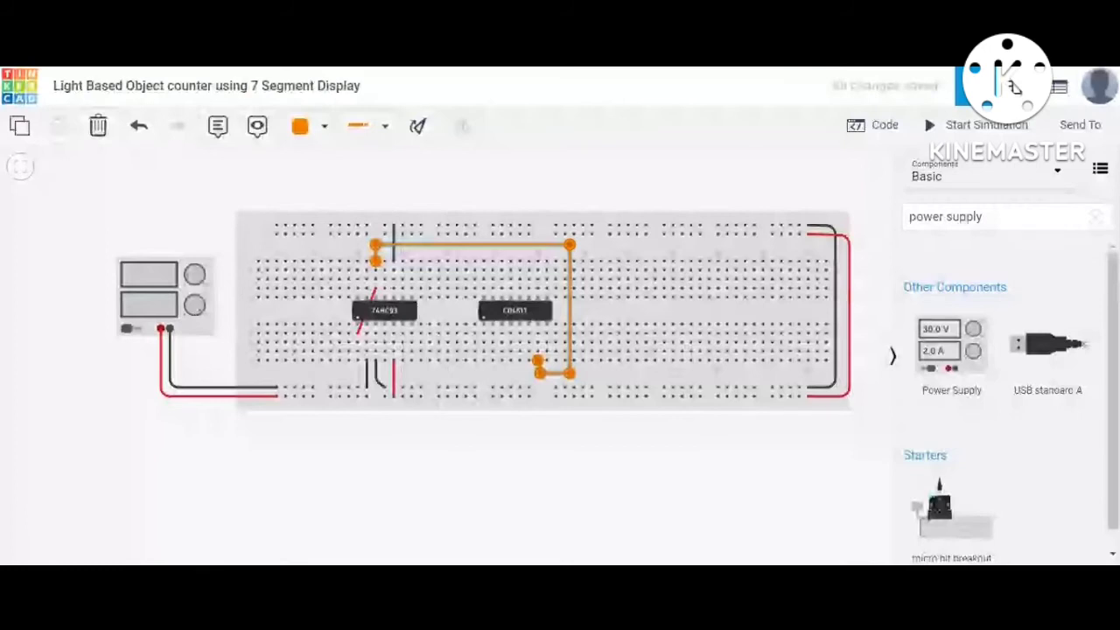
pyautogui.click(464, 468)
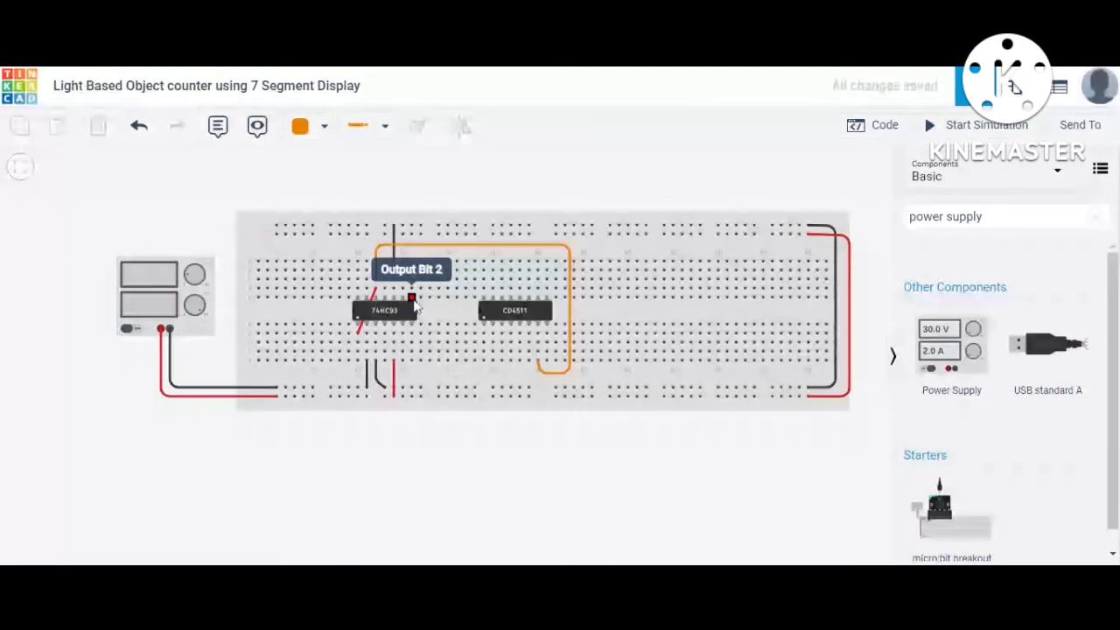
# Step: Wire the 74HC93's upper pin in column 15 above the breadboard and around to the CD4511's Input 3 column, in yellow
pyautogui.click(402, 301)
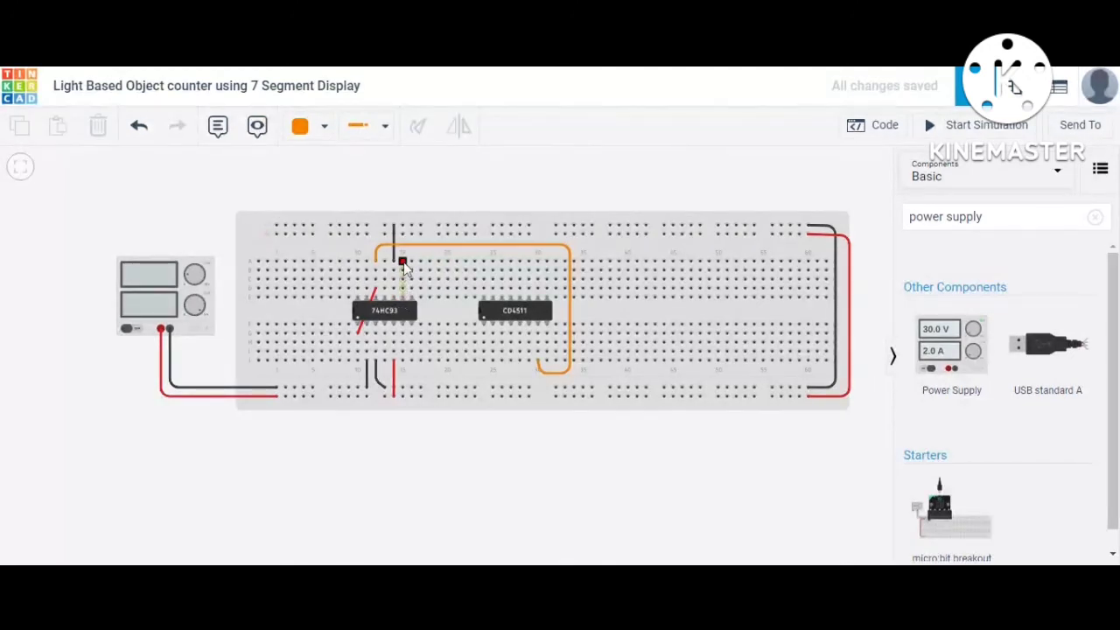
pyautogui.click(403, 200)
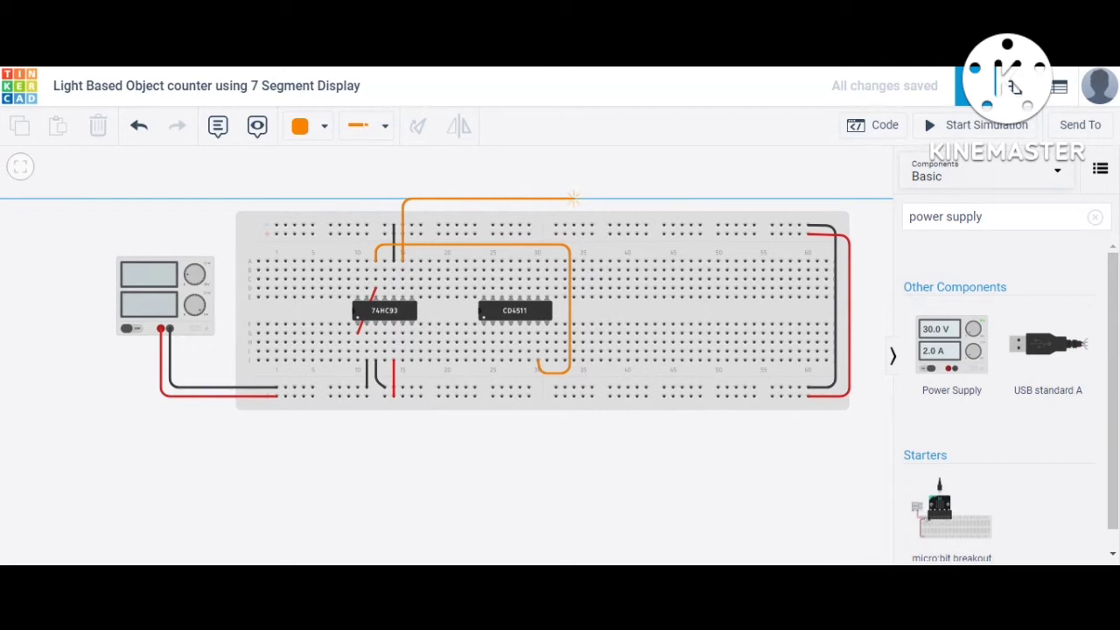
pyautogui.click(584, 200)
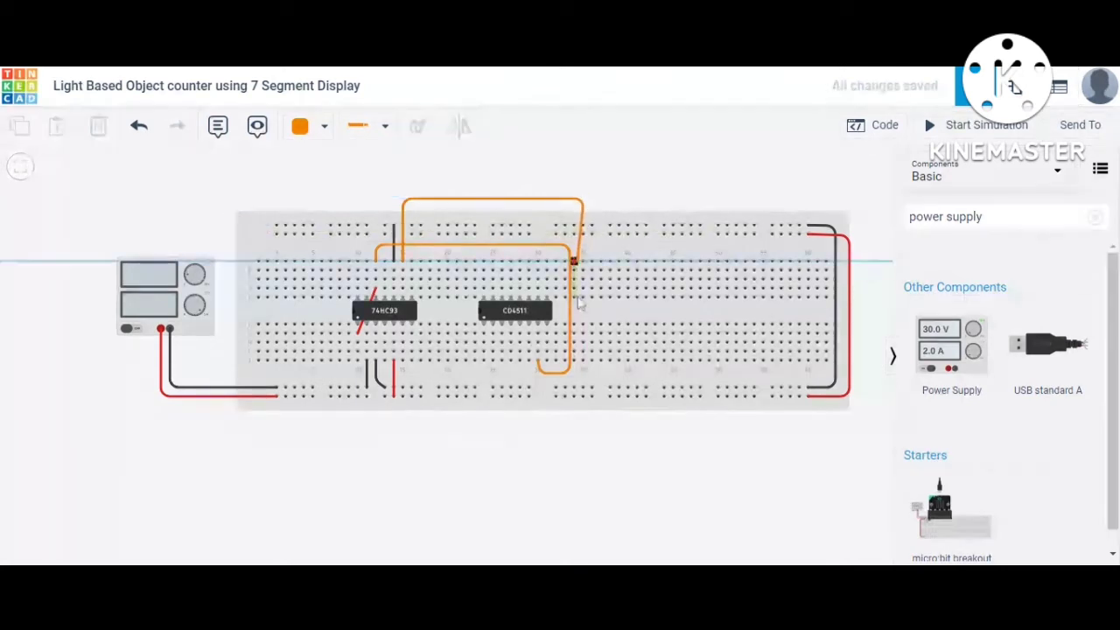
pyautogui.click(582, 362)
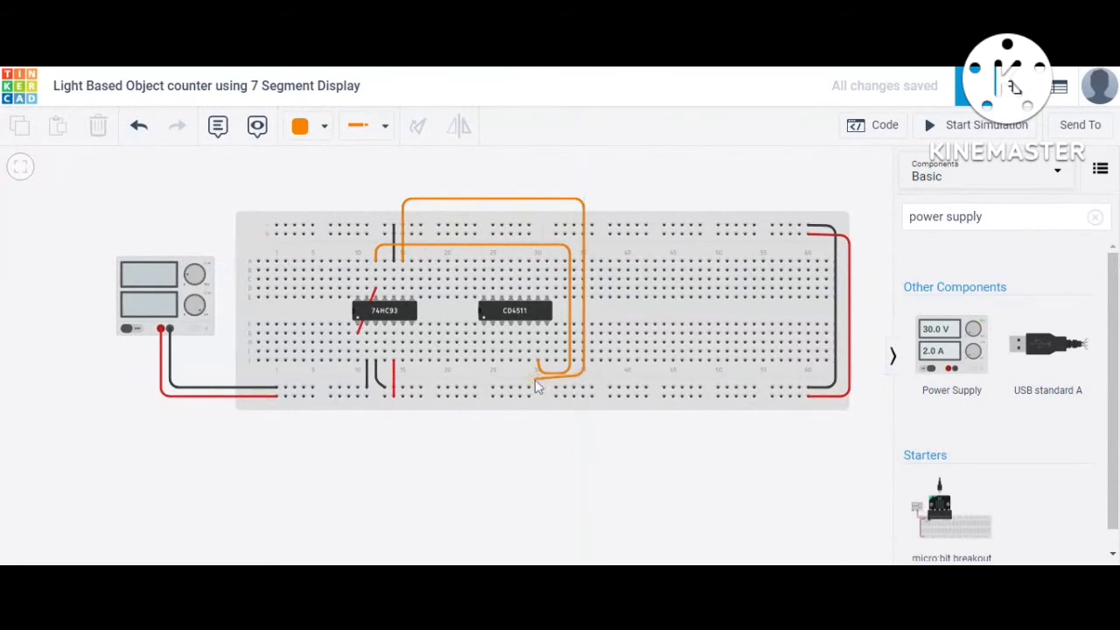
pyautogui.click(584, 381)
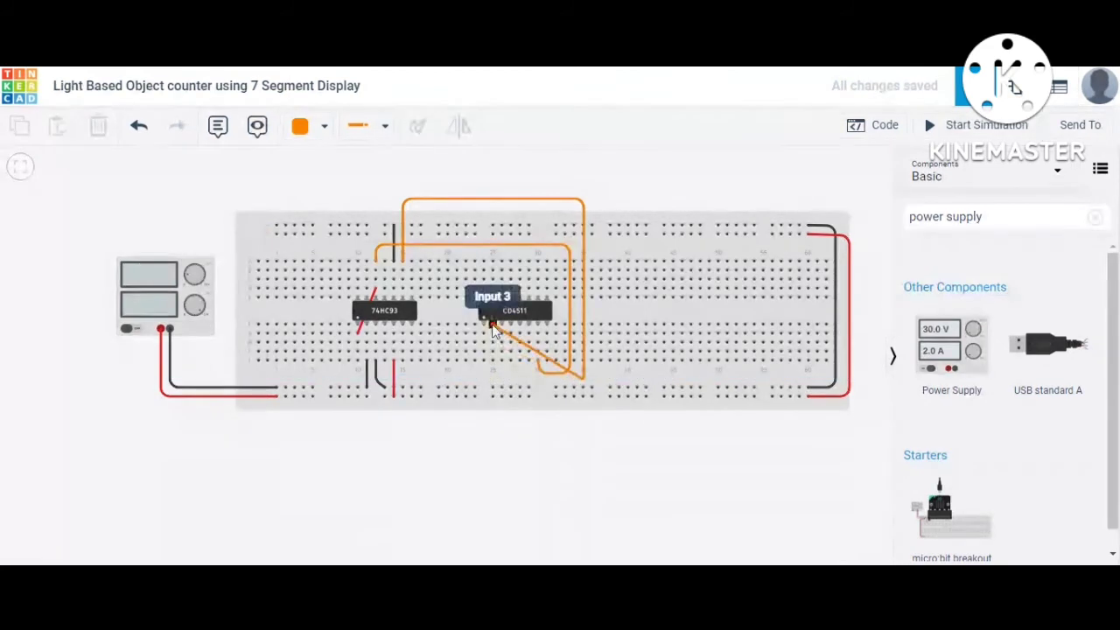
pyautogui.click(495, 376)
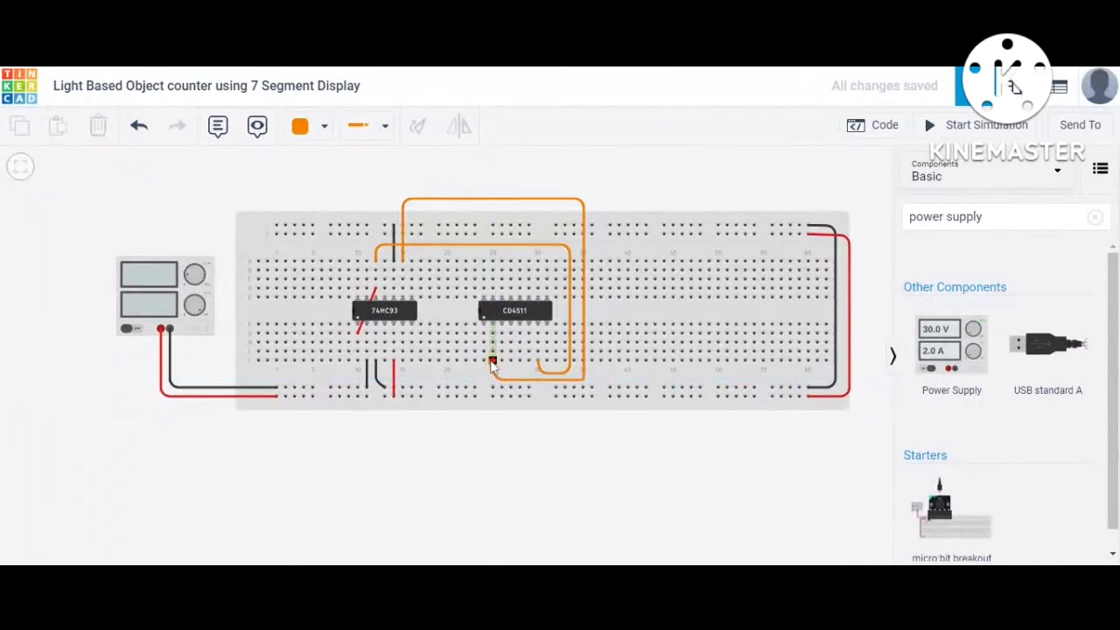
pyautogui.click(492, 362)
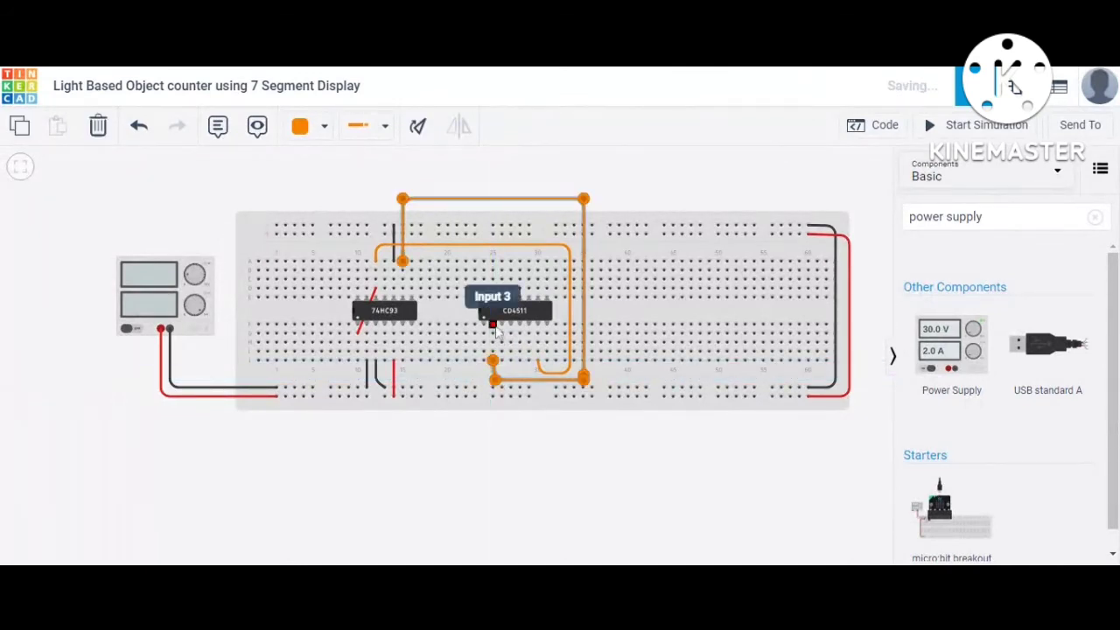
pyautogui.click(308, 127)
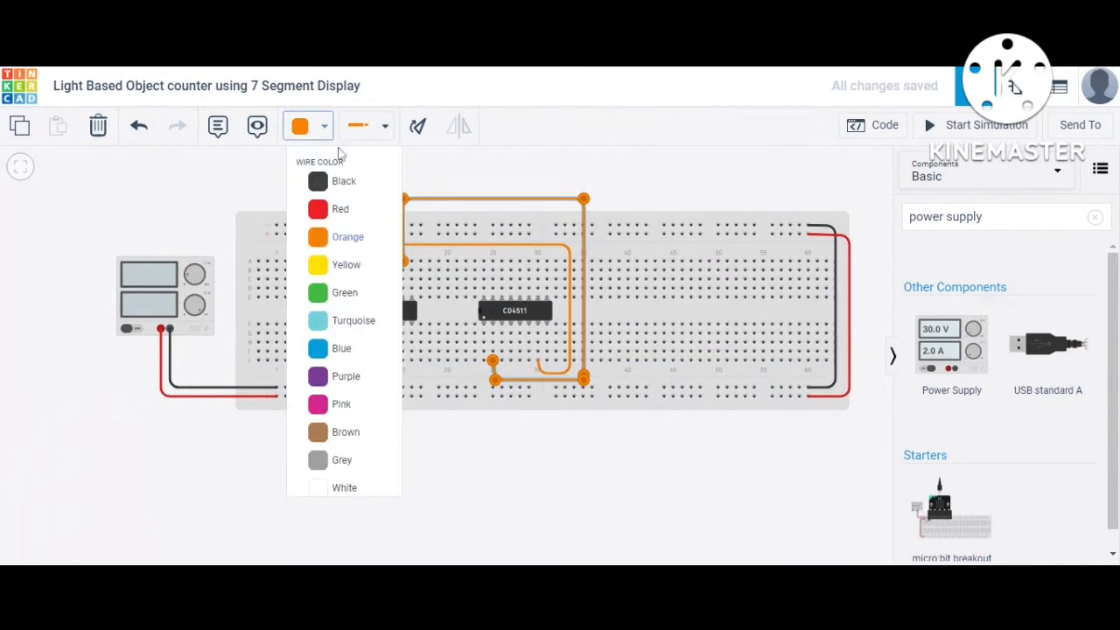
pyautogui.click(342, 264)
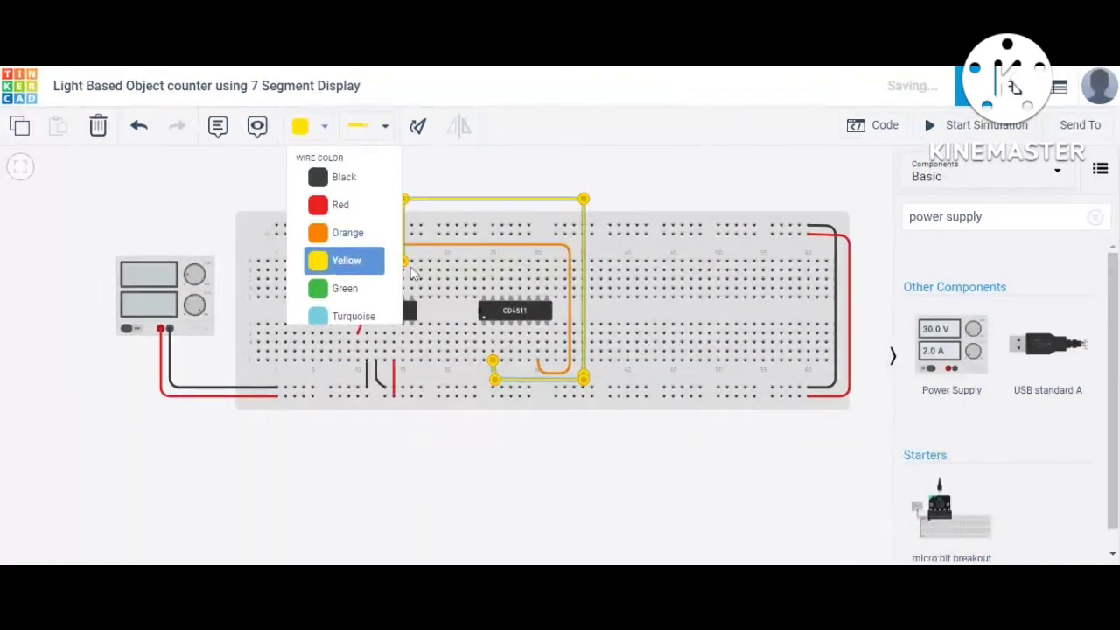
pyautogui.click(458, 479)
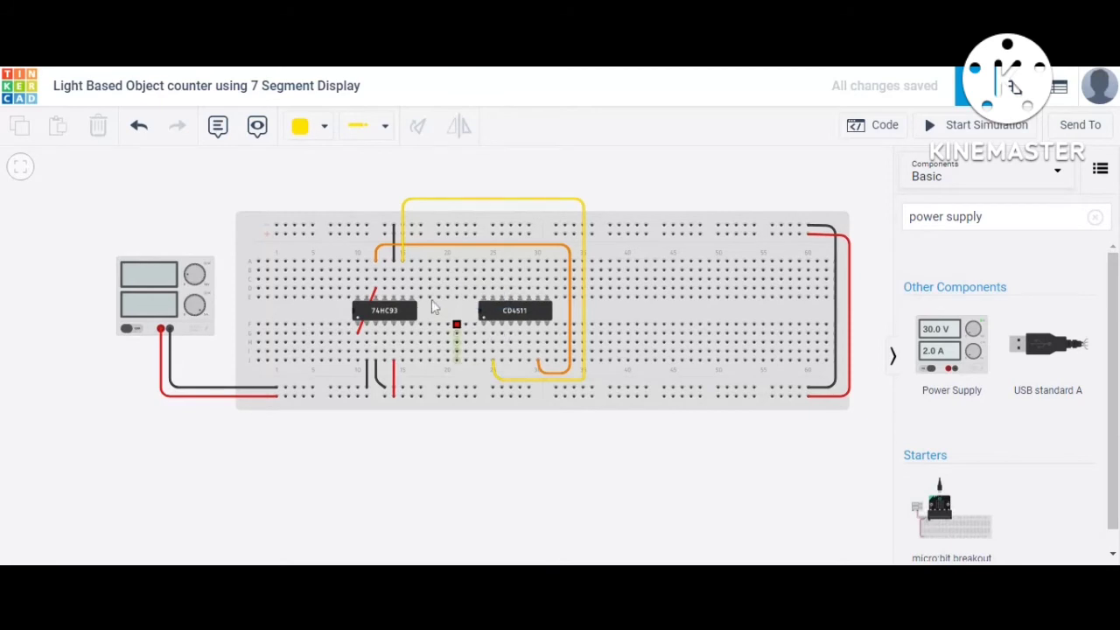
# Step: Wire the 74HC93's Output Bit 2 column between the two chips to the CD4511's lower pin in column 25, in green
pyautogui.click(413, 263)
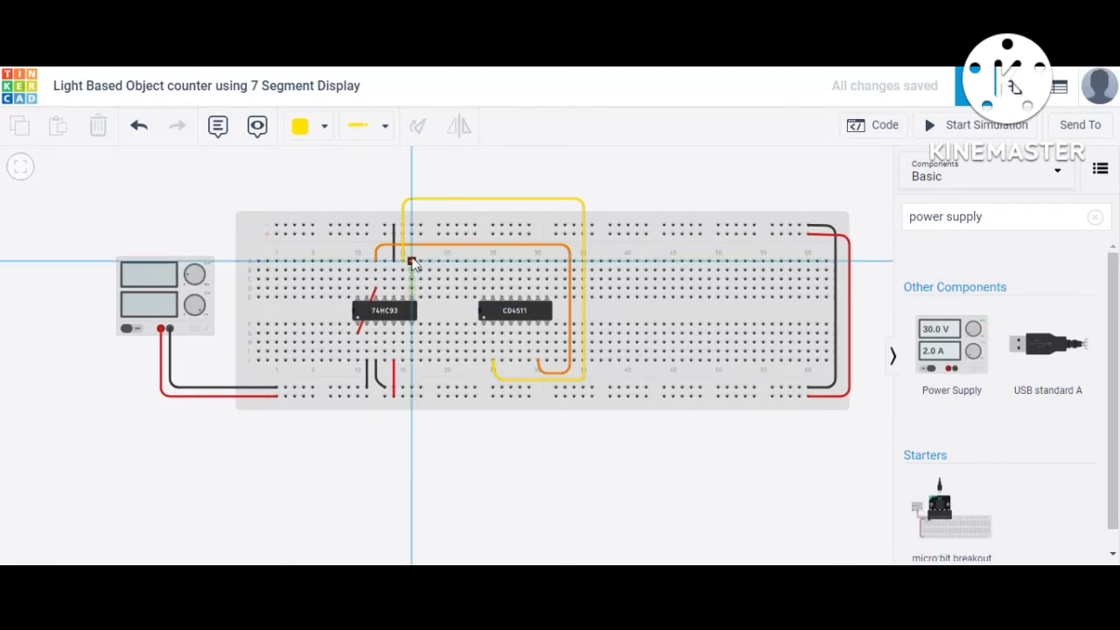
pyautogui.click(473, 254)
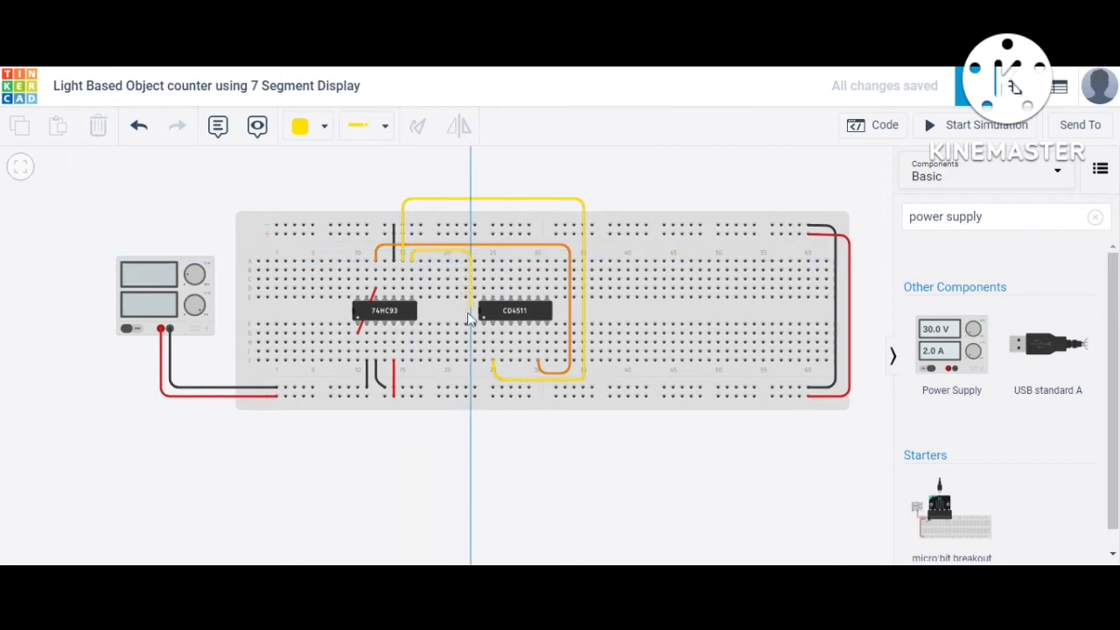
pyautogui.click(491, 324)
pyautogui.moveTo(493, 331); pyautogui.dragTo(493, 343)
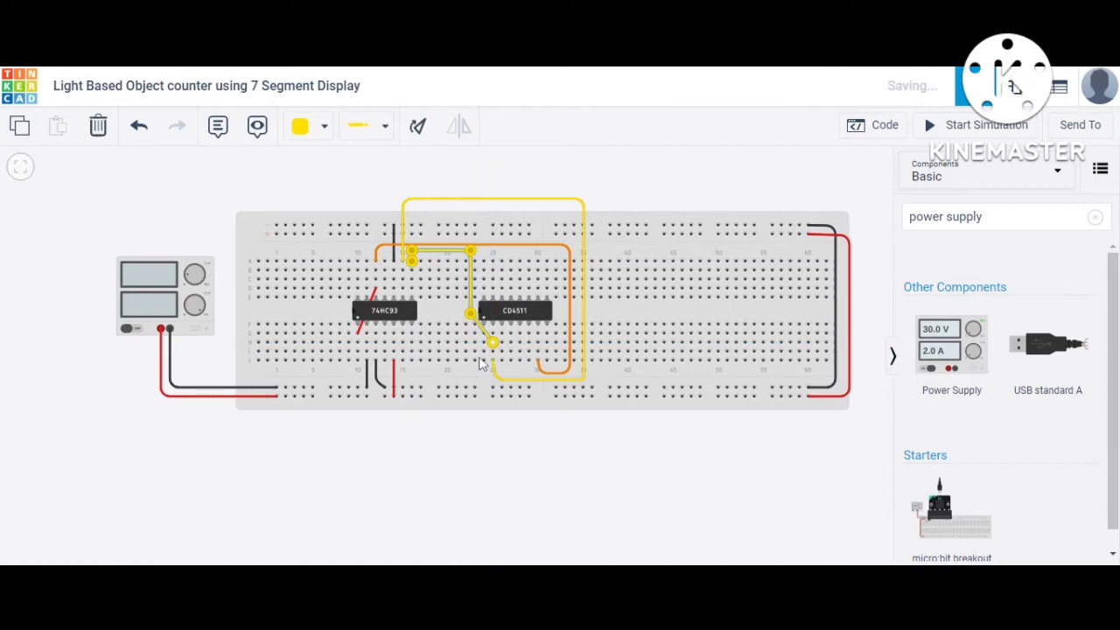
pyautogui.click(312, 133)
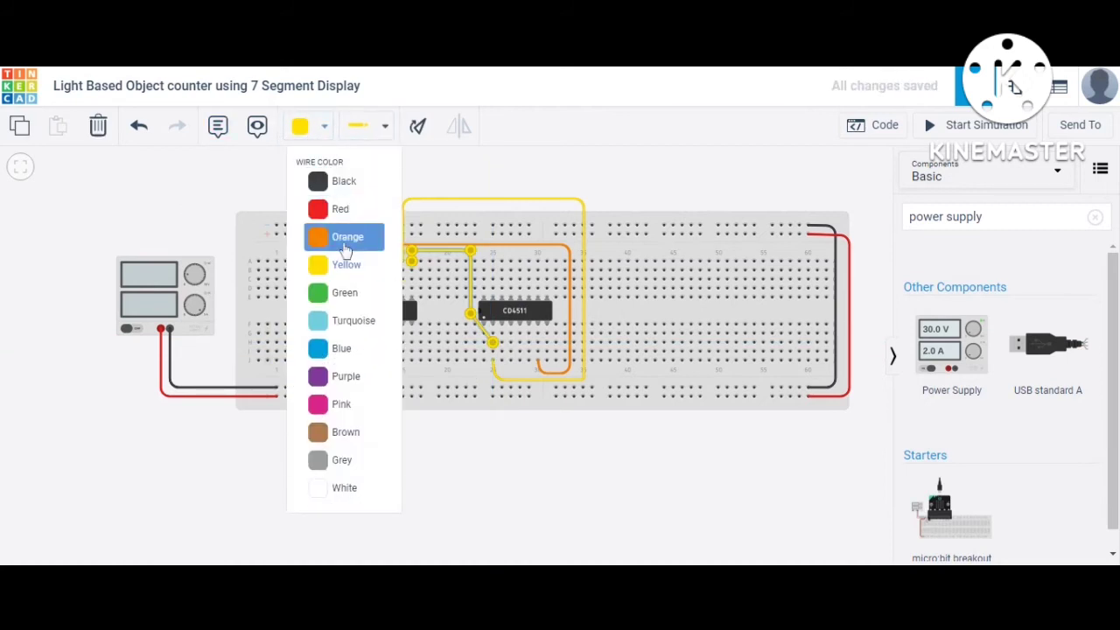
pyautogui.click(352, 295)
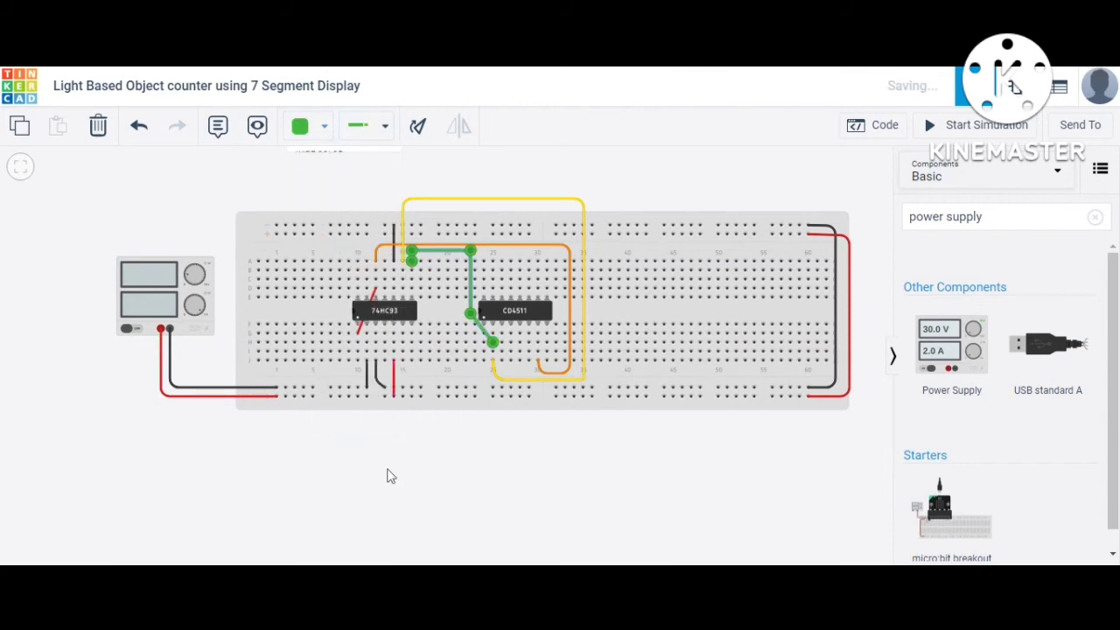
pyautogui.click(391, 475)
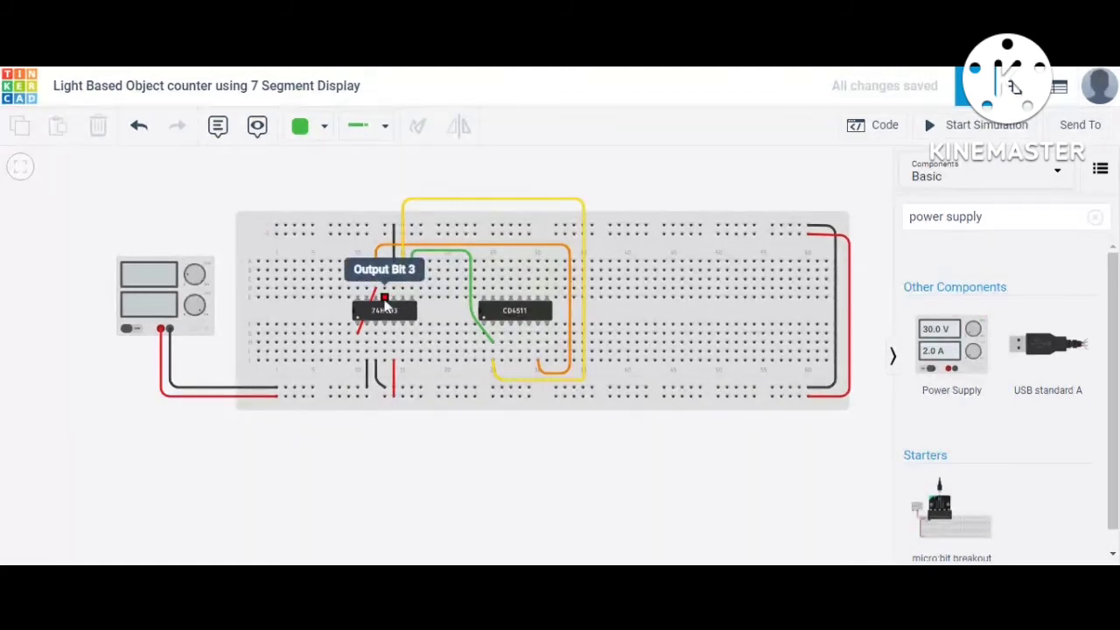
# Step: Wire the 74HC93's Output Bit 3 column around the outside of the yellow wire to the CD4511's Input 4 column, in blue
pyautogui.click(383, 289)
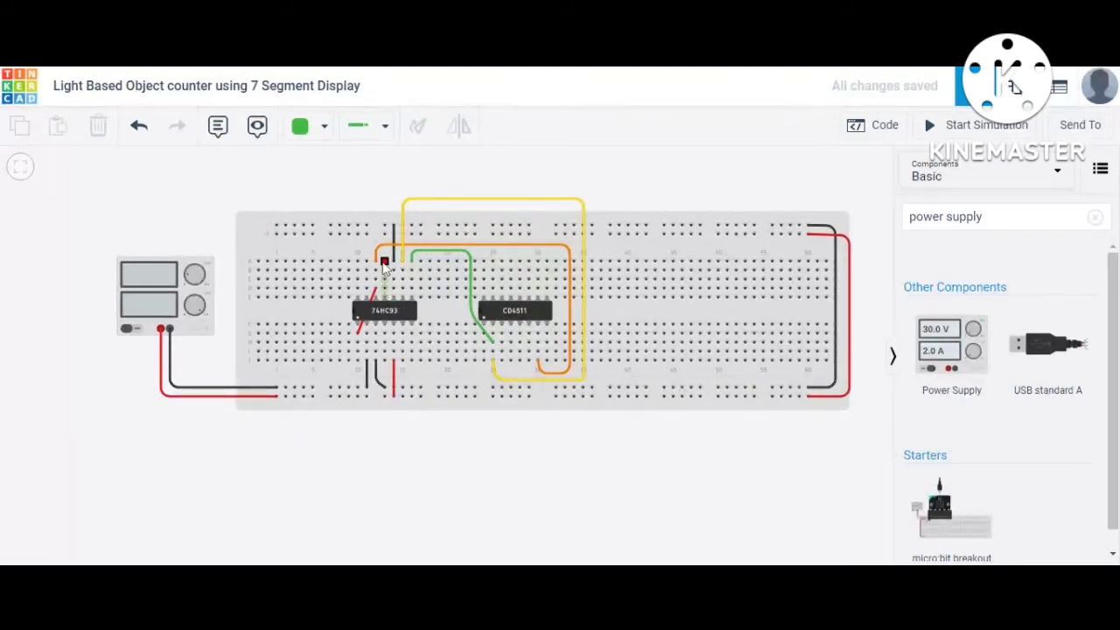
pyautogui.click(384, 260)
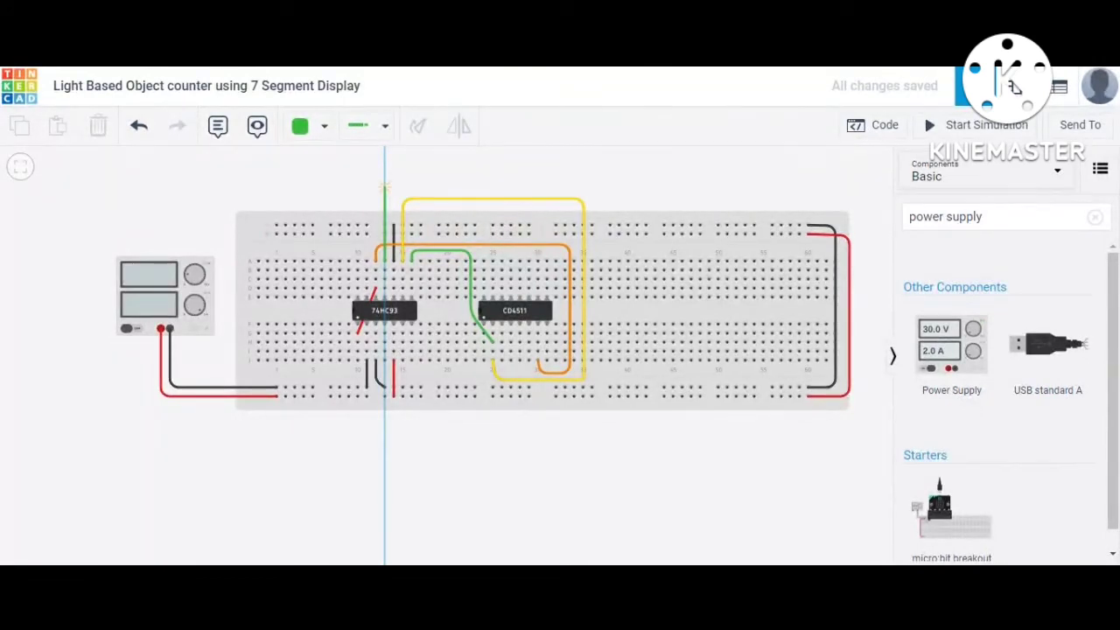
pyautogui.click(385, 187)
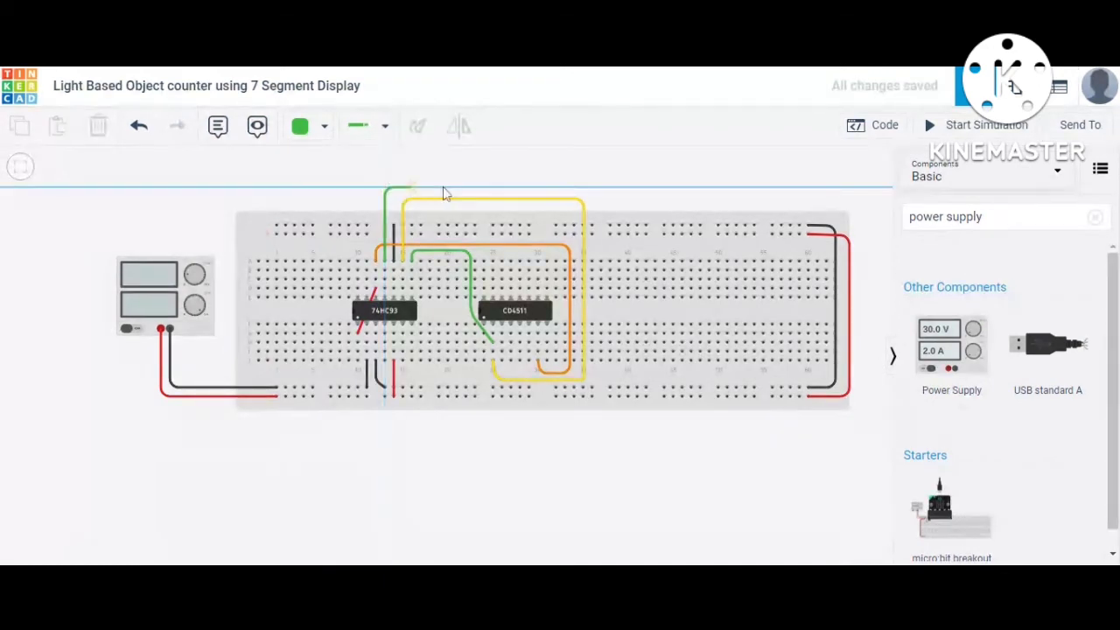
pyautogui.click(598, 187)
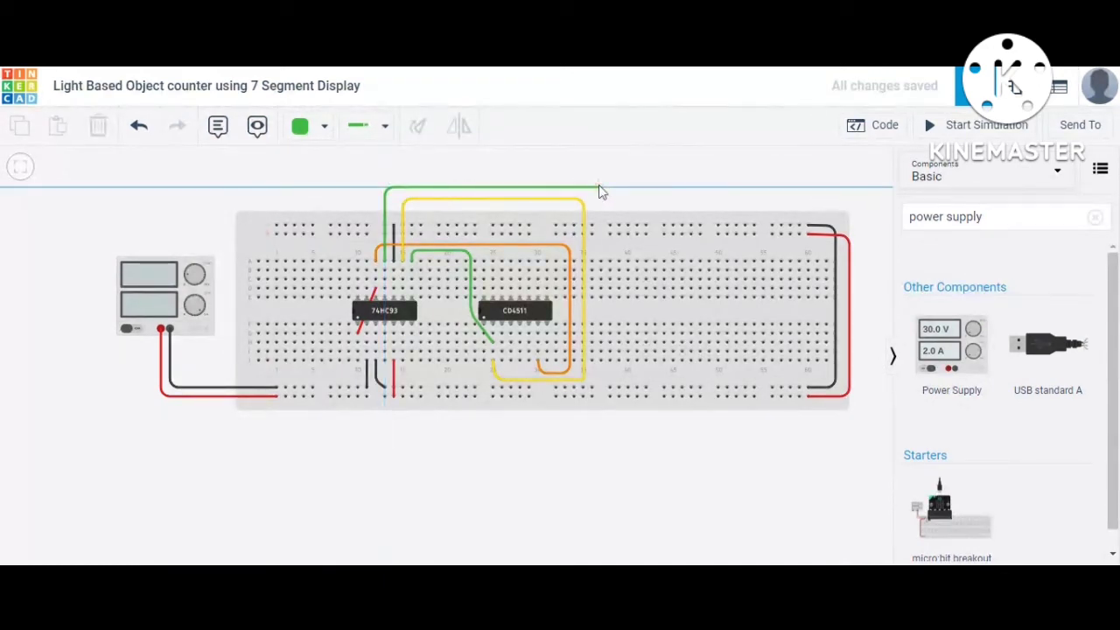
pyautogui.click(600, 298)
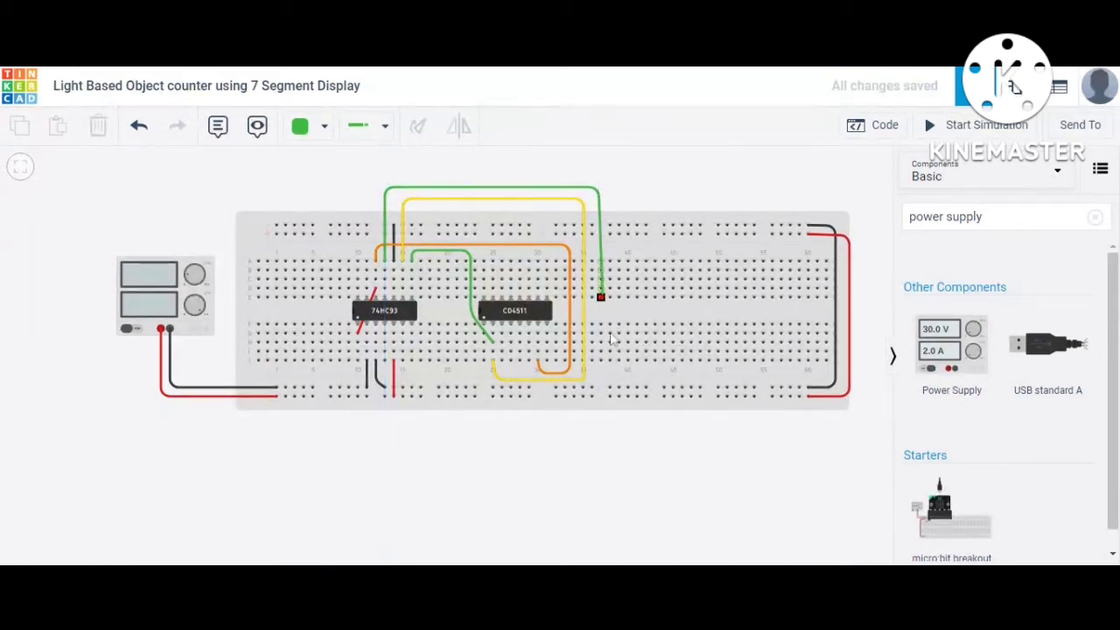
pyautogui.click(602, 421)
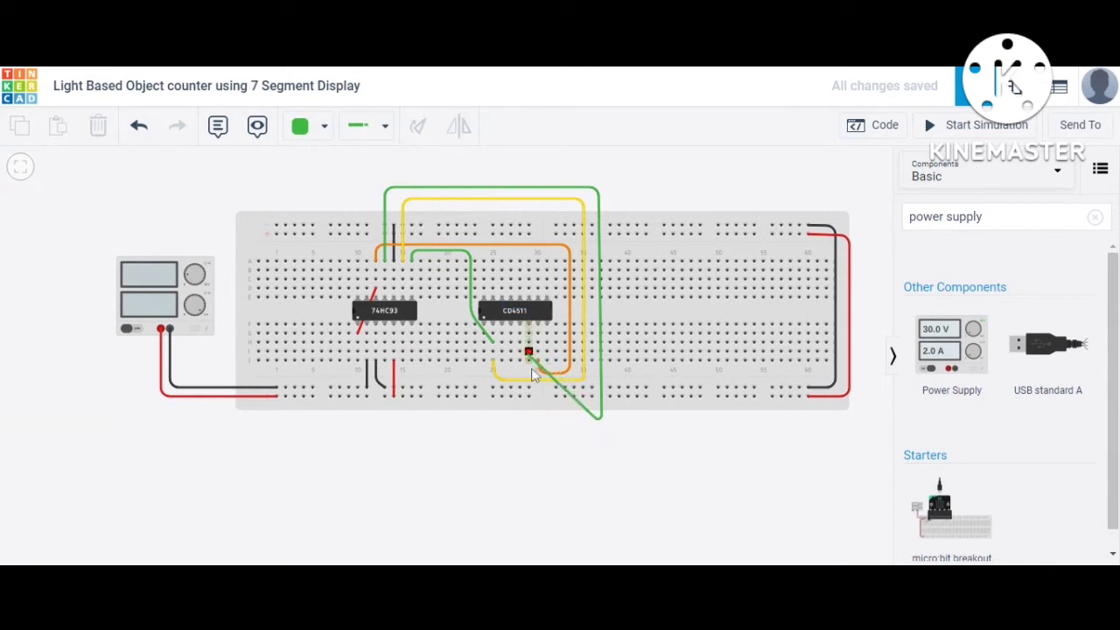
pyautogui.click(536, 422)
pyautogui.click(529, 362)
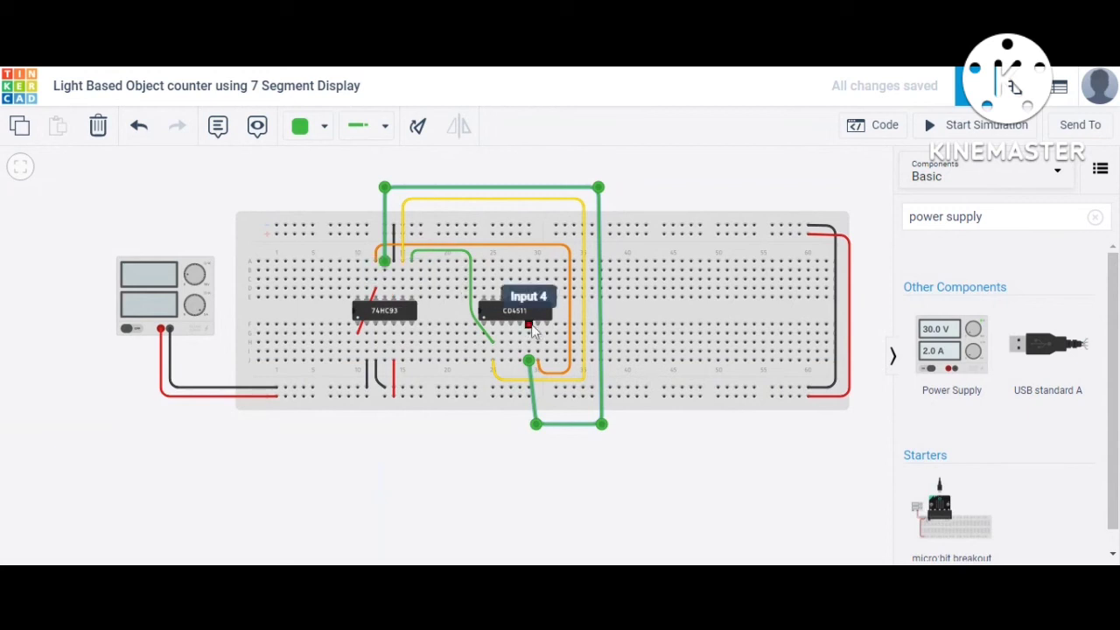
pyautogui.moveTo(536, 426); pyautogui.dragTo(532, 429)
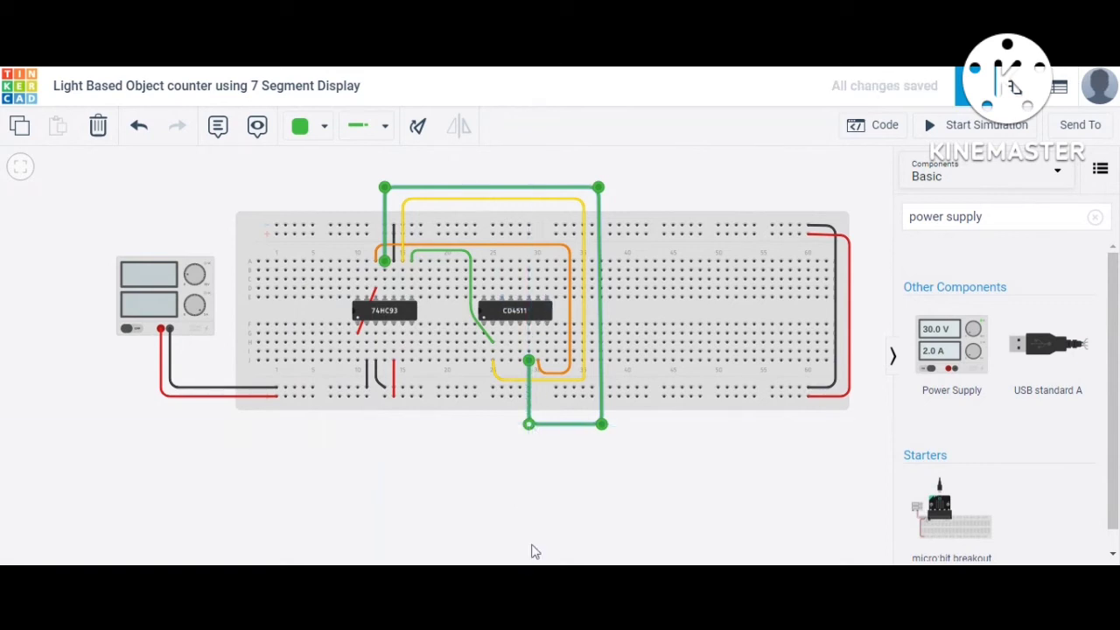
pyautogui.click(305, 133)
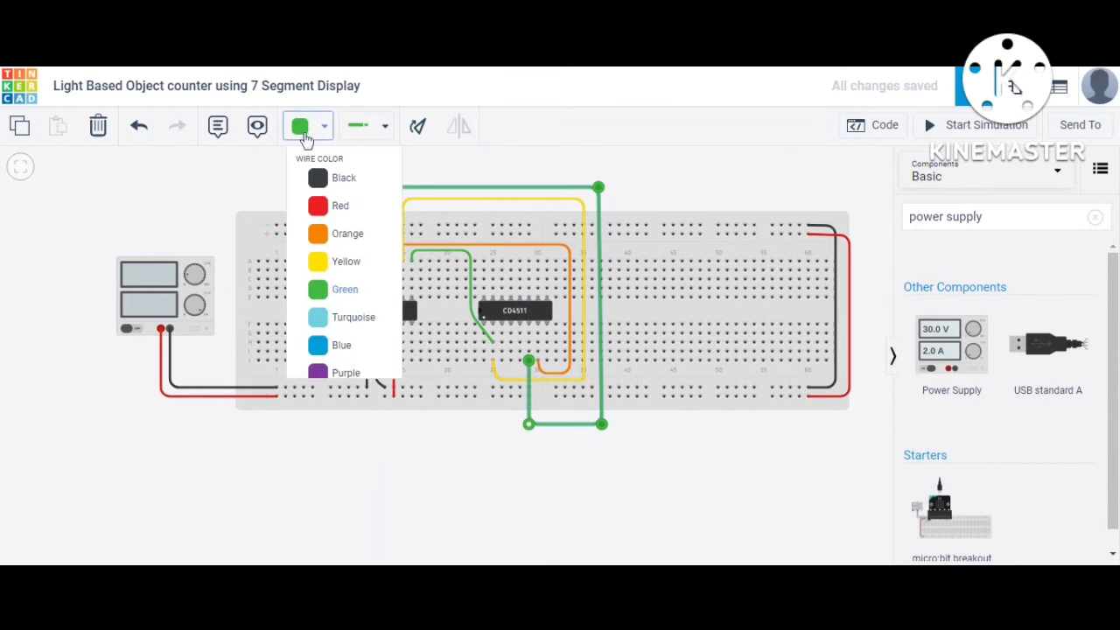
pyautogui.click(340, 350)
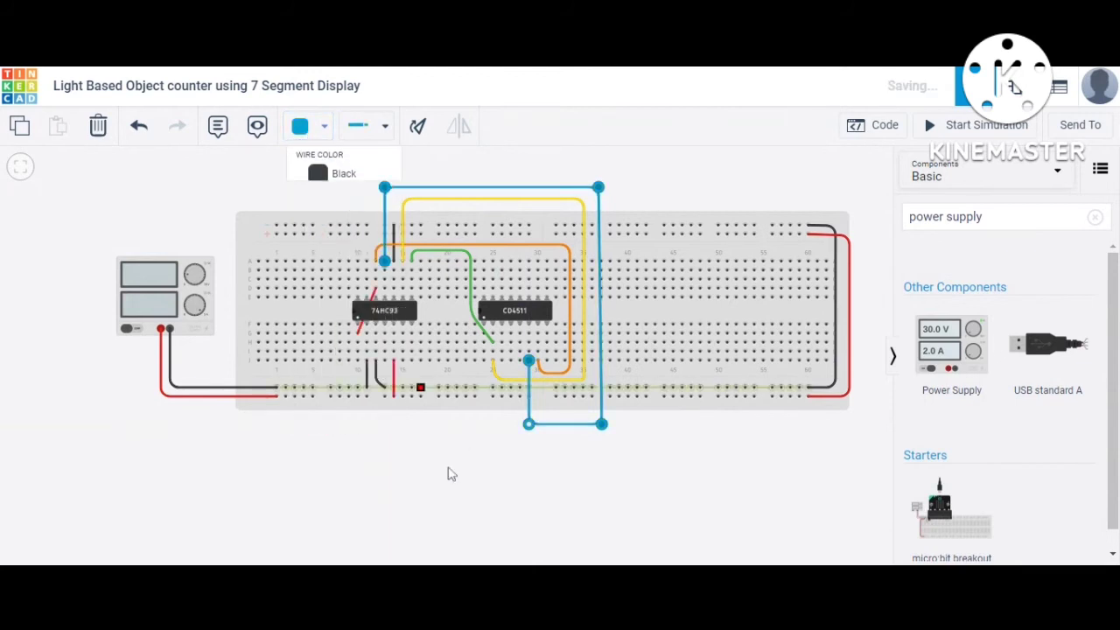
pyautogui.click(451, 473)
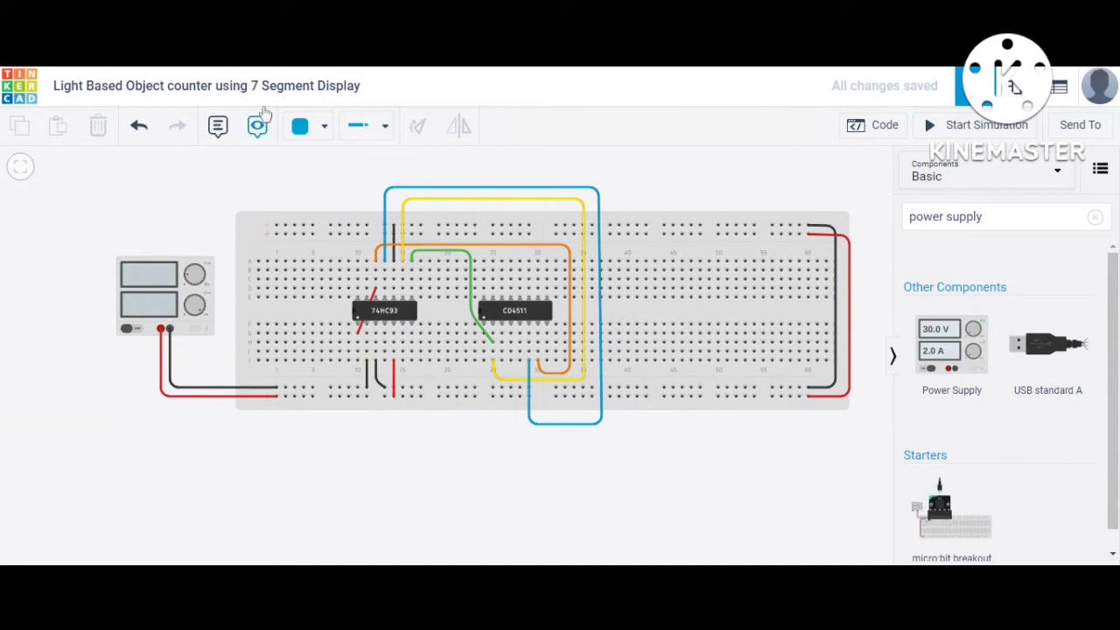
pyautogui.click(298, 127)
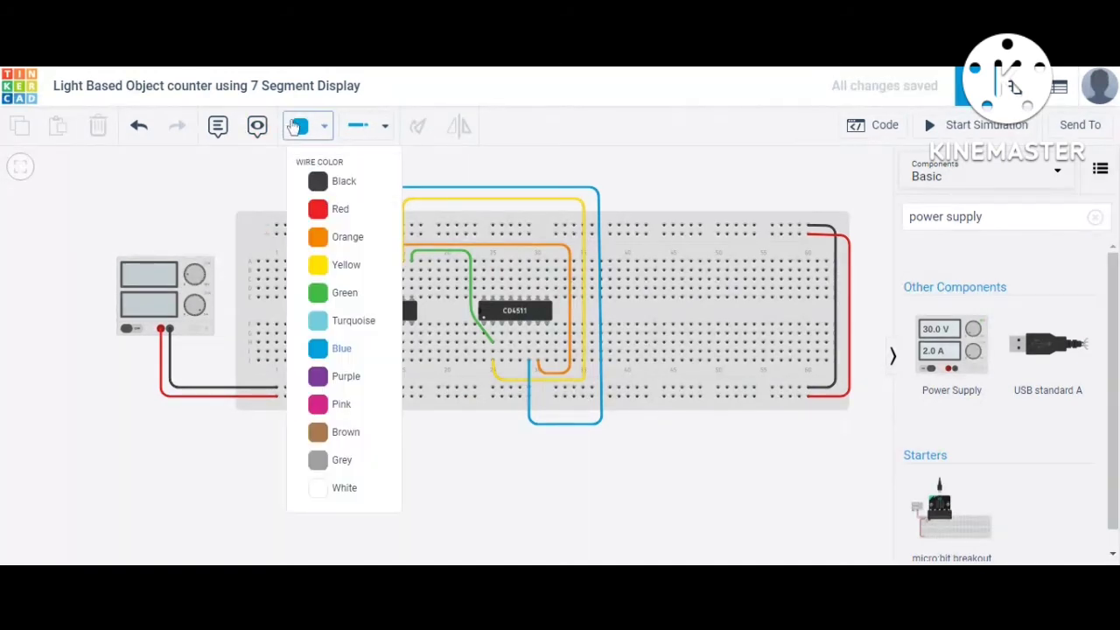
pyautogui.click(295, 127)
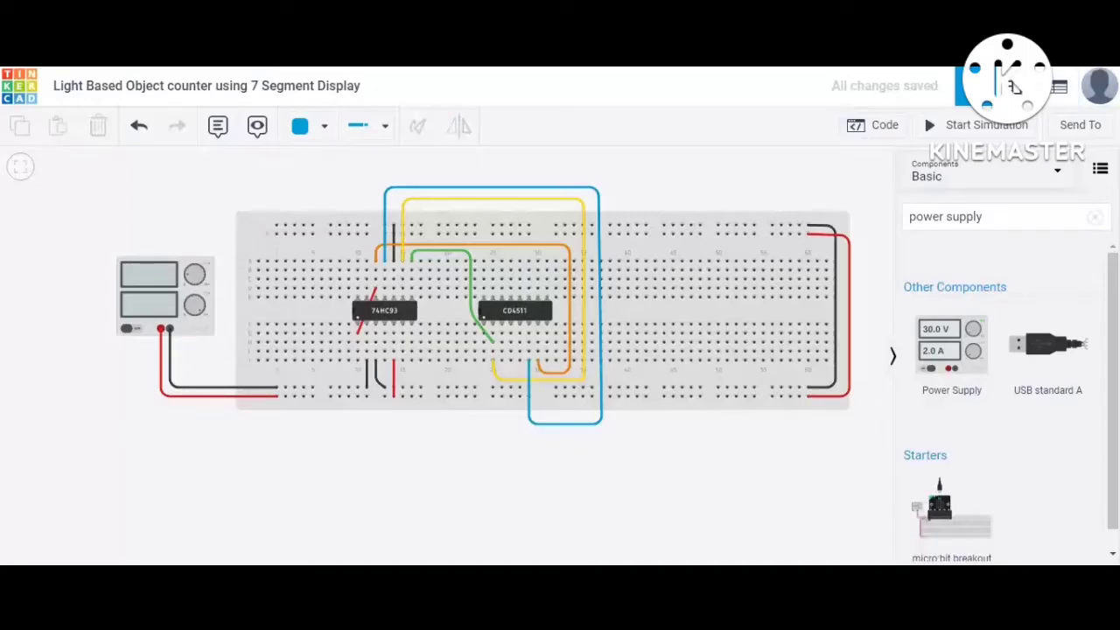
# Step: Find the 7 Segment Display, place it across the breadboard's centre gap around column 46, and set its Common to Cathode
pyautogui.click(1095, 216)
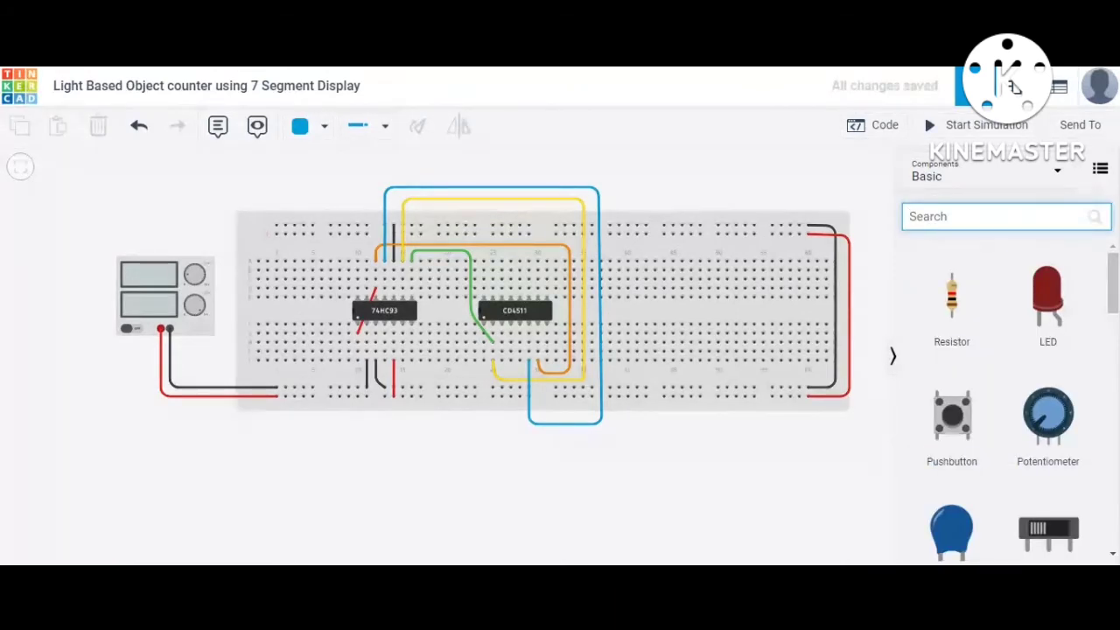
pyautogui.write('7')
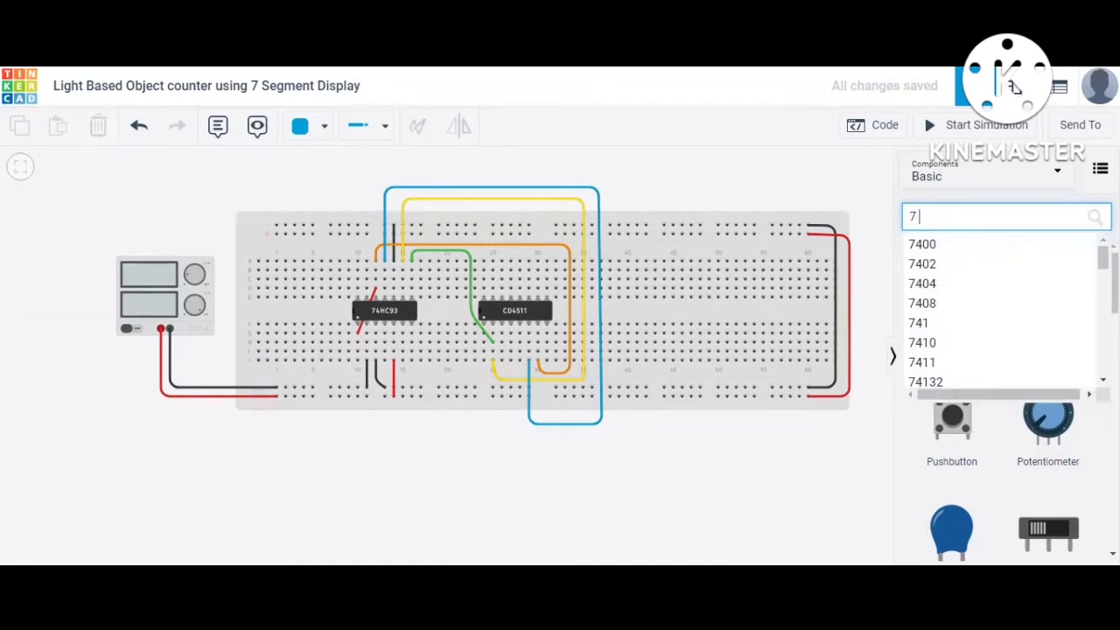
pyautogui.write(' segme')
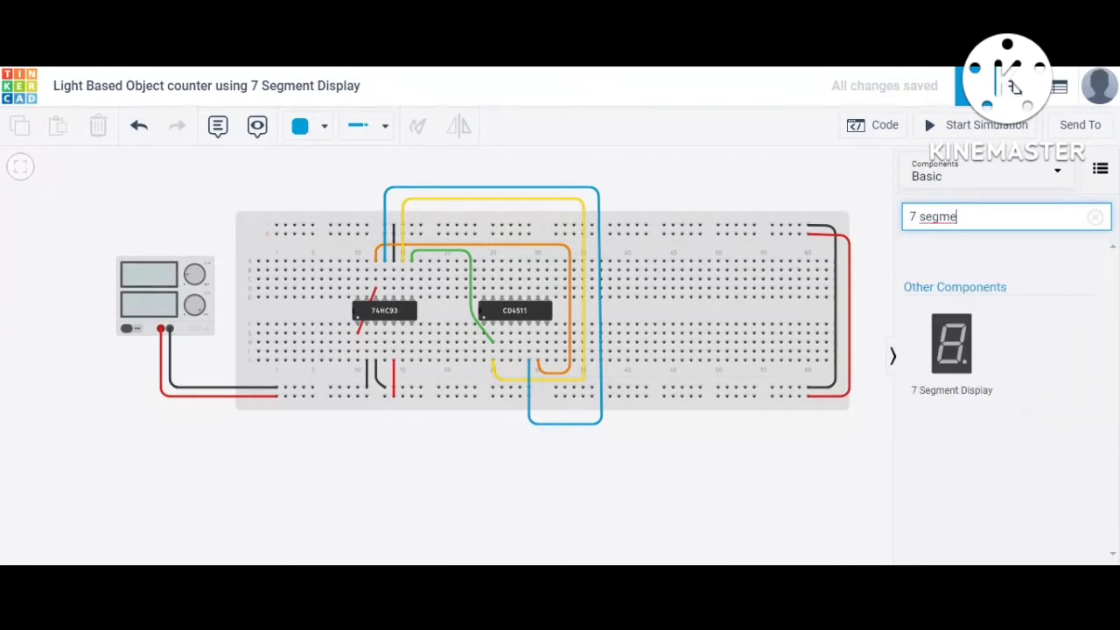
pyautogui.moveTo(951, 342); pyautogui.dragTo(681, 321)
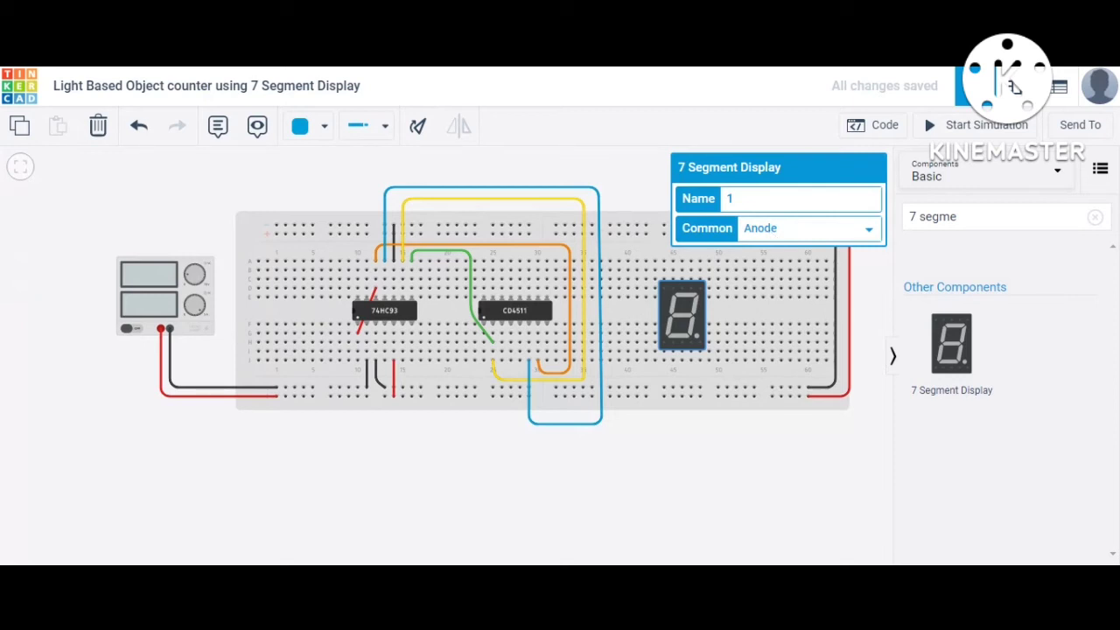
pyautogui.click(786, 249)
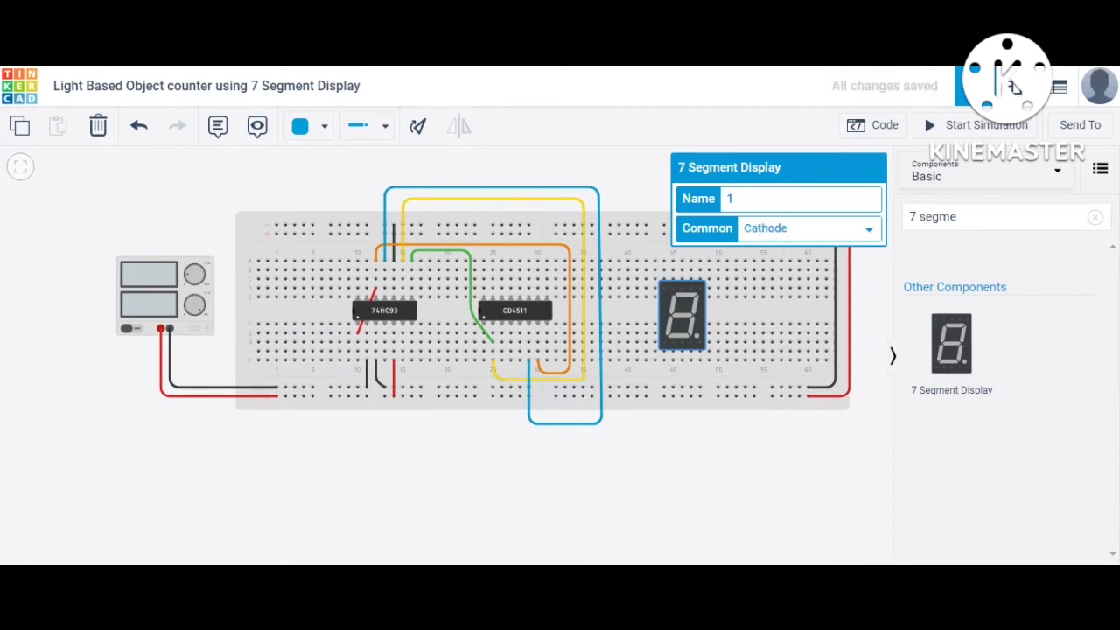
pyautogui.click(686, 453)
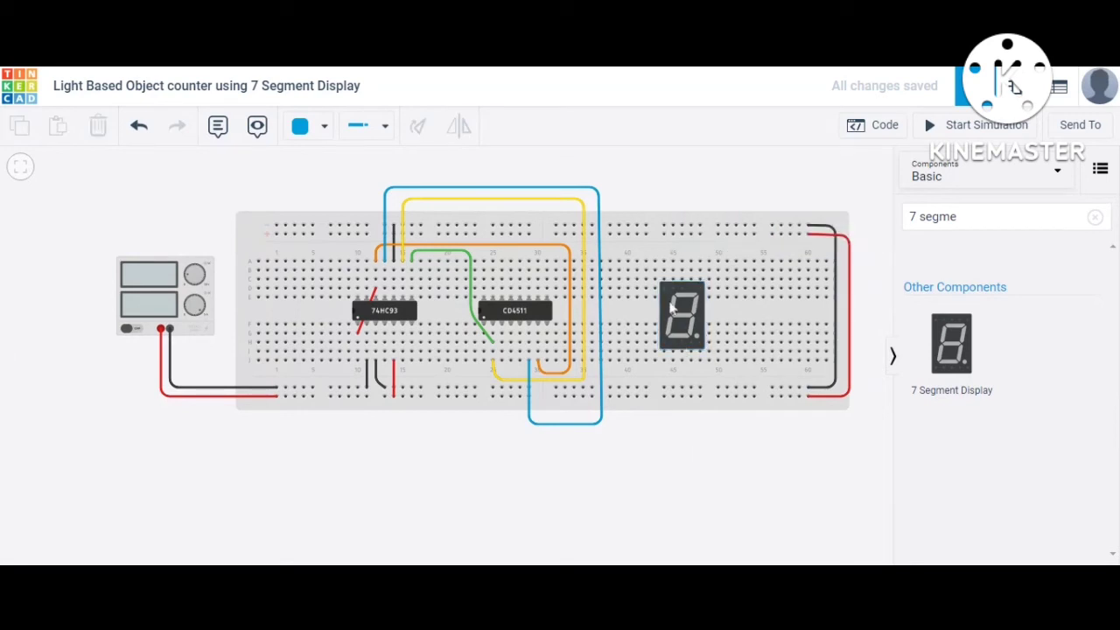
# Step: Add a resistor directly above the 7-segment display in column 46 and set its resistance to 220 Ω
pyautogui.click(1094, 221)
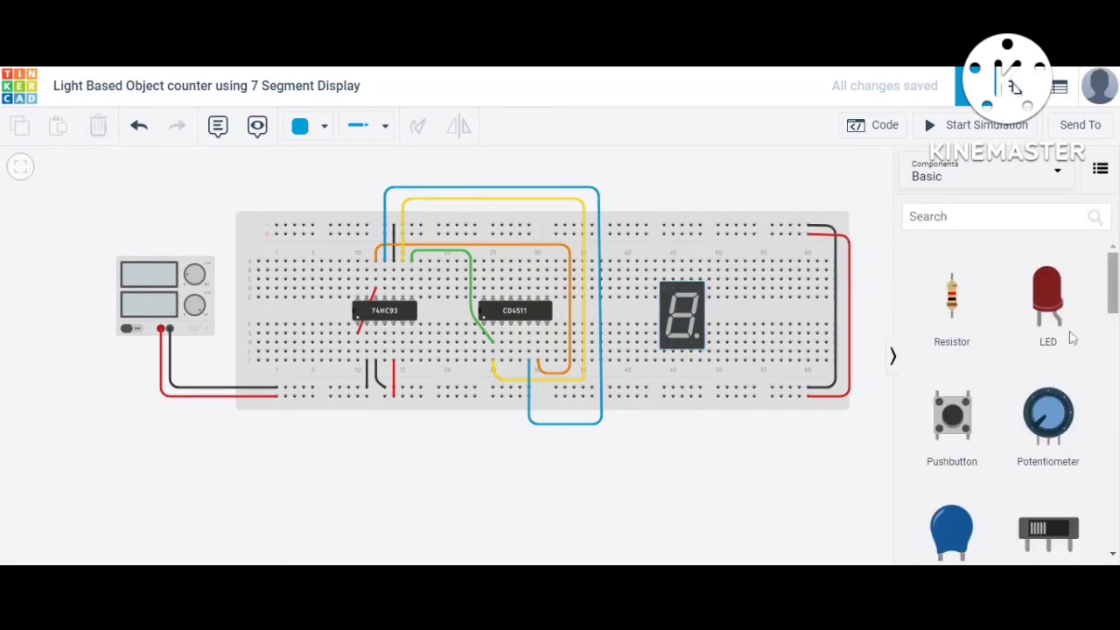
pyautogui.click(953, 297)
pyautogui.moveTo(953, 297); pyautogui.dragTo(688, 259)
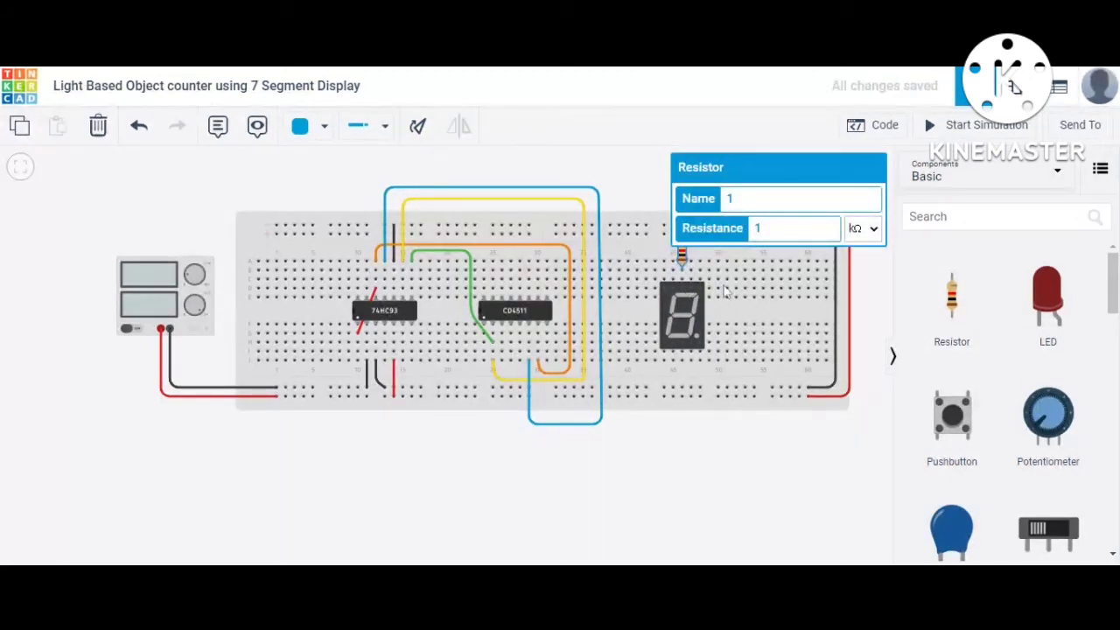
pyautogui.doubleClick(758, 227)
pyautogui.write('220')
pyautogui.click(858, 249)
pyautogui.click(894, 284)
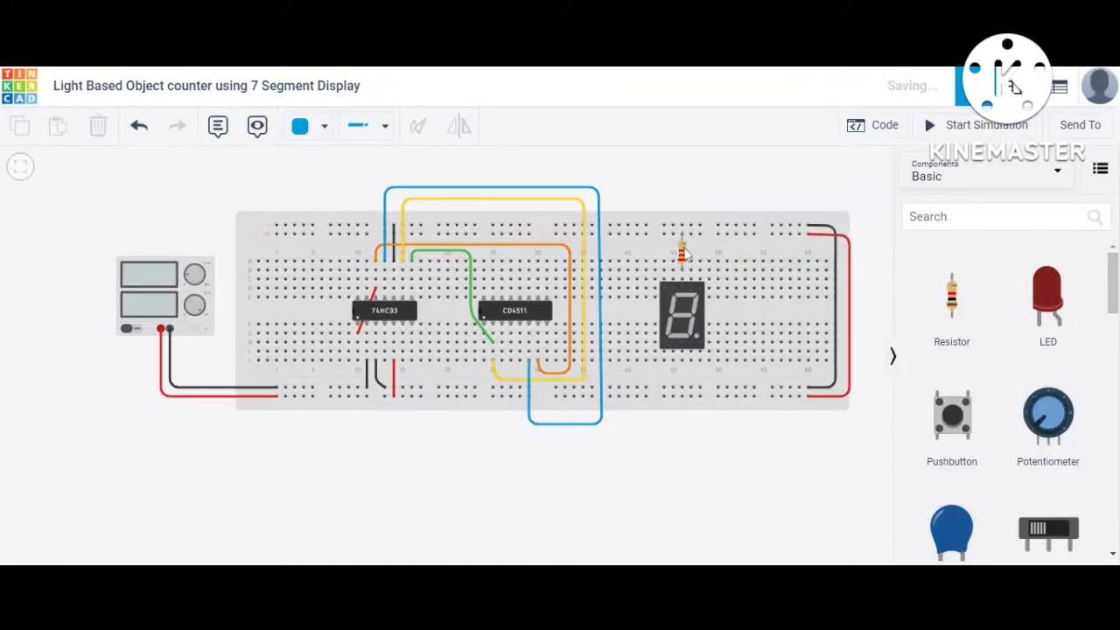
pyautogui.click(683, 253)
pyautogui.click(882, 282)
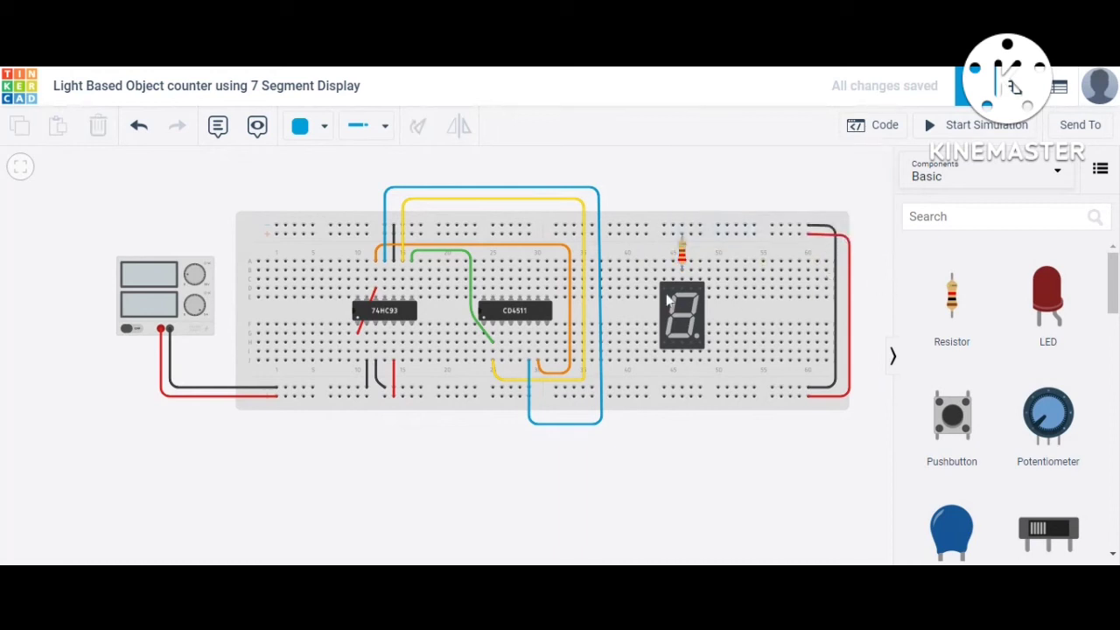
# Step: Move the 220 Ω resistor up so it bridges the upper negative rail and the display's Common column
pyautogui.click(683, 254)
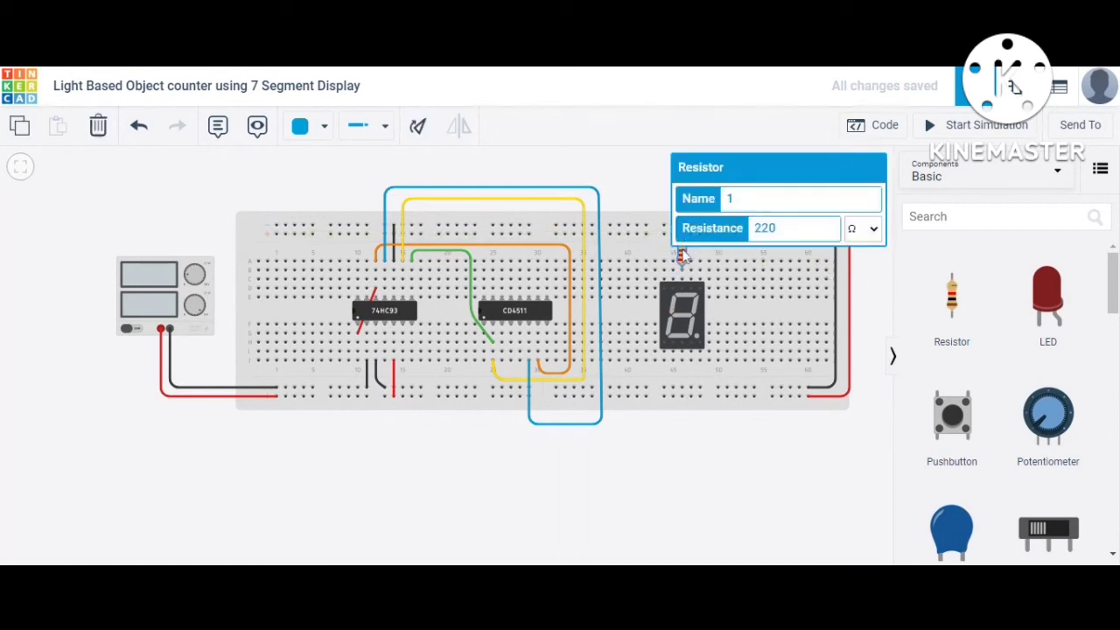
pyautogui.moveTo(682, 253); pyautogui.dragTo(682, 240)
pyautogui.click(696, 188)
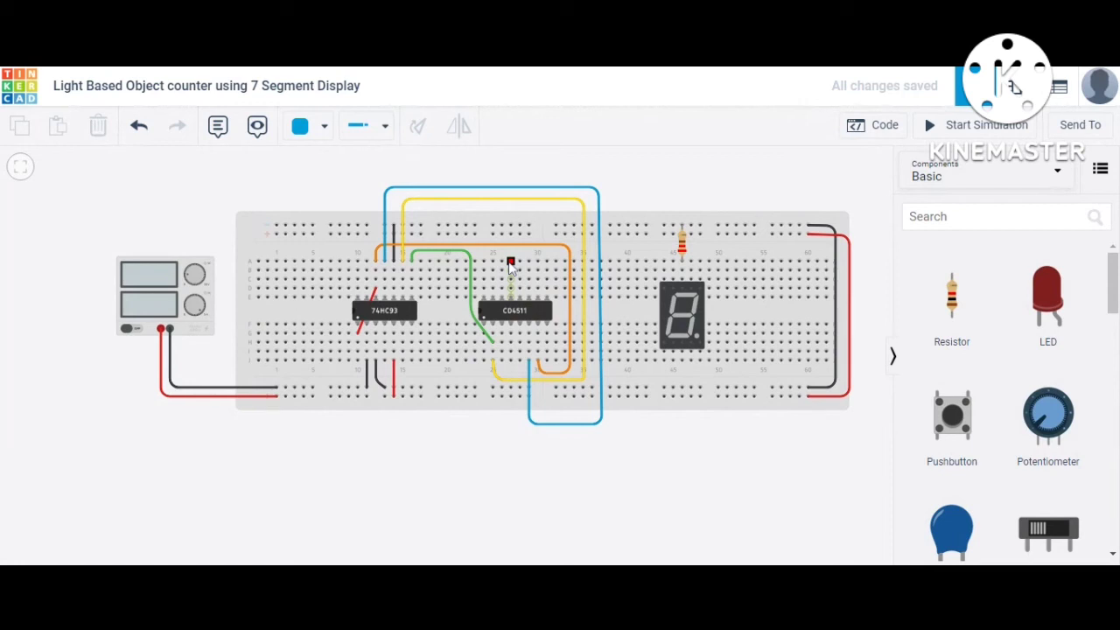
# Step: Wire the CD4511's upper pin in column 27 above the breadboard to the display's A pin, straighten the wire, and colour it red
pyautogui.click(511, 262)
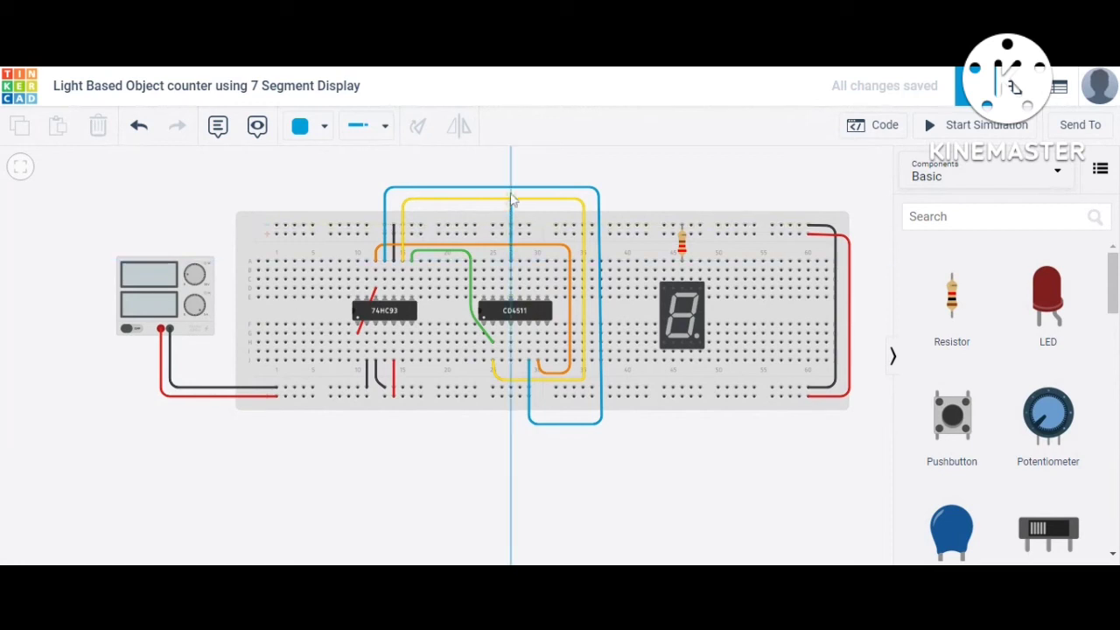
pyautogui.click(512, 179)
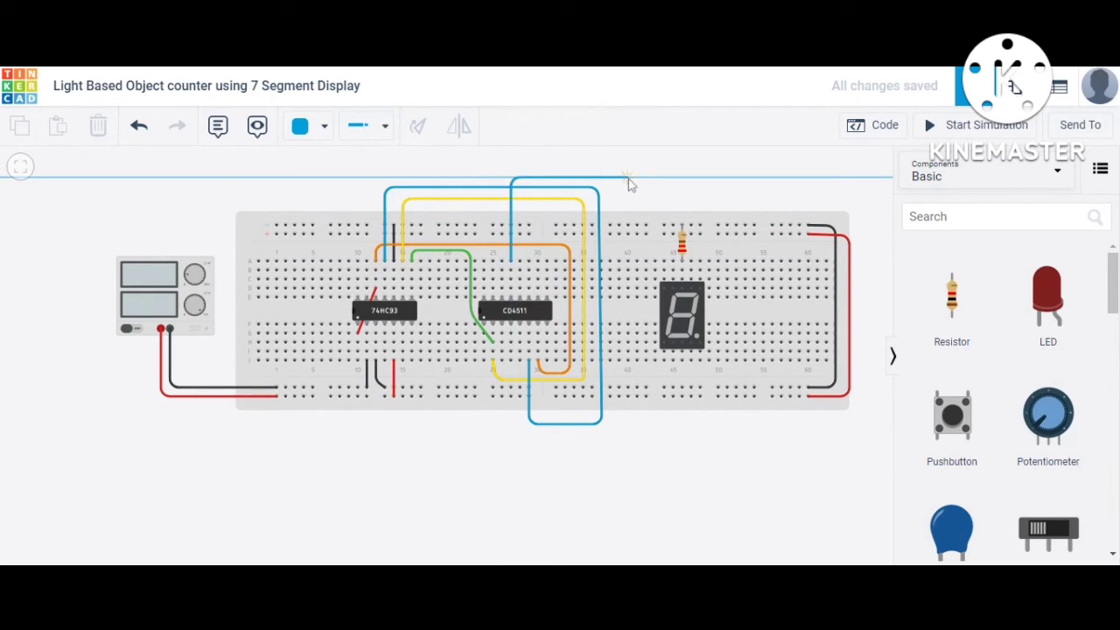
pyautogui.click(696, 181)
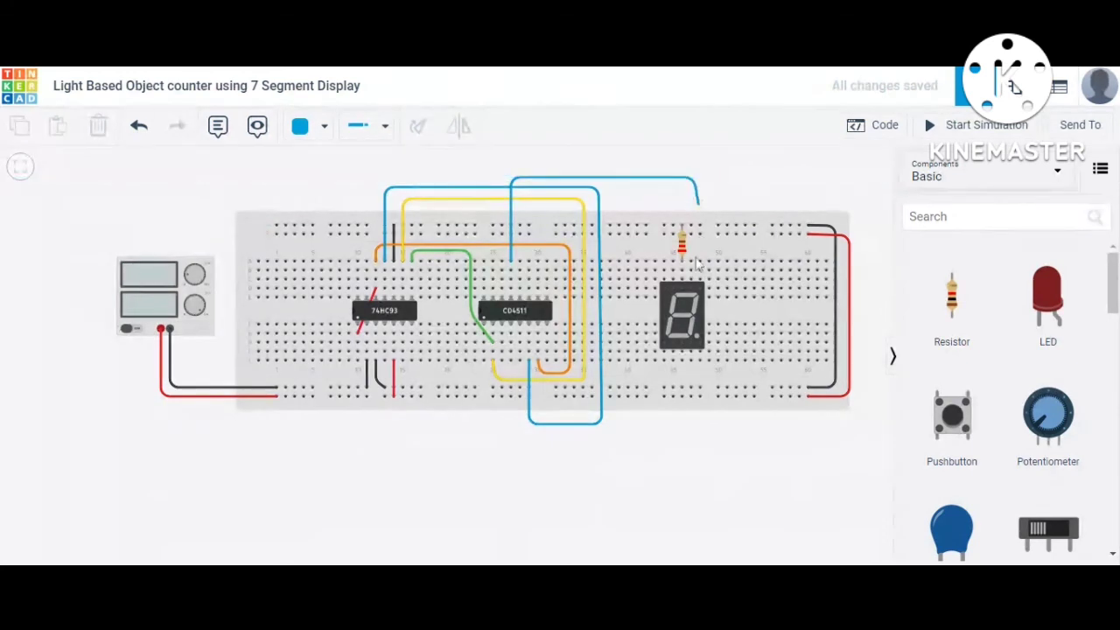
pyautogui.click(692, 293)
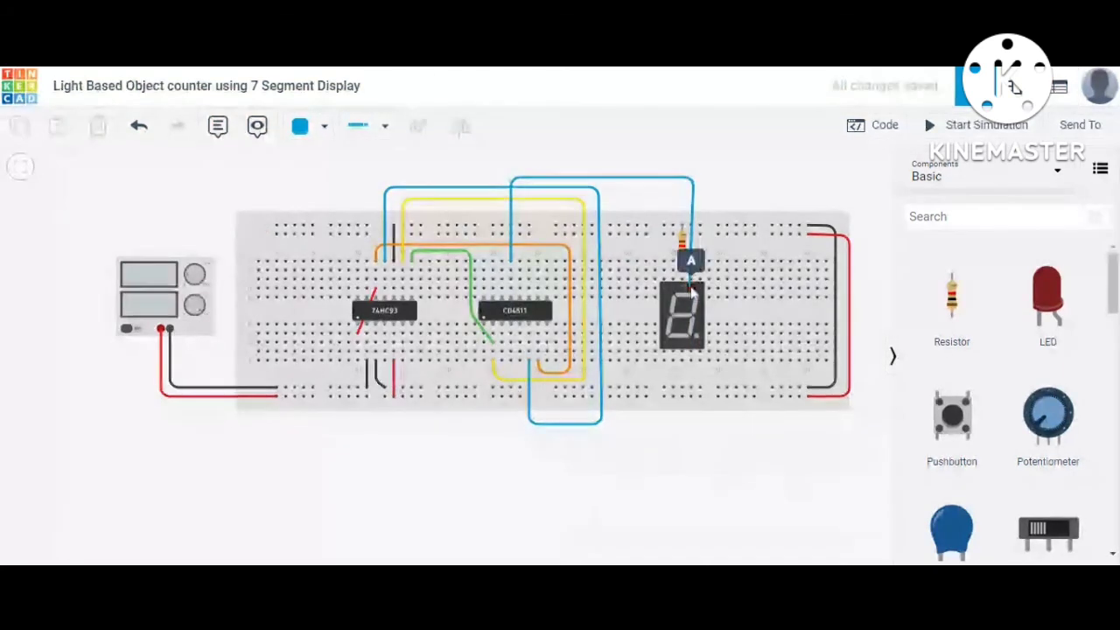
pyautogui.click(692, 293)
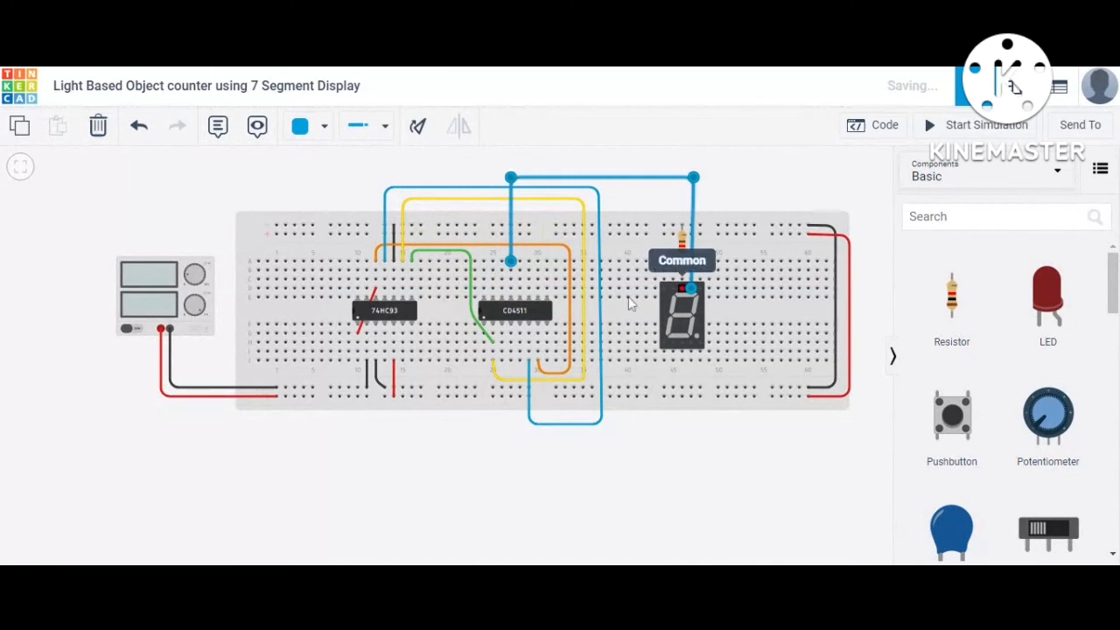
pyautogui.moveTo(692, 179); pyautogui.dragTo(693, 180)
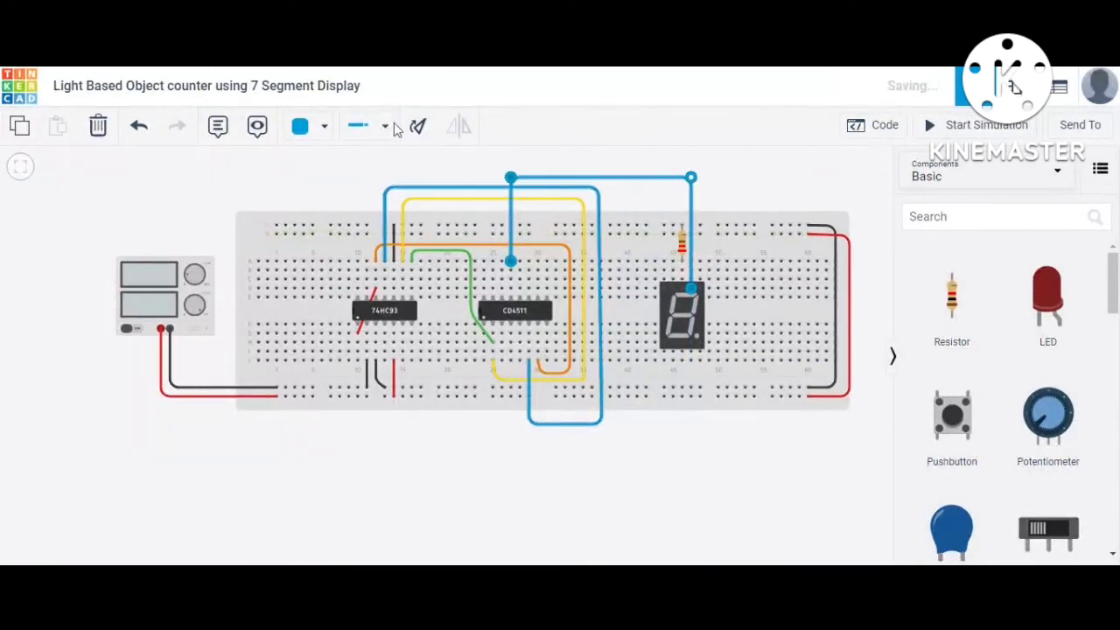
pyautogui.click(322, 125)
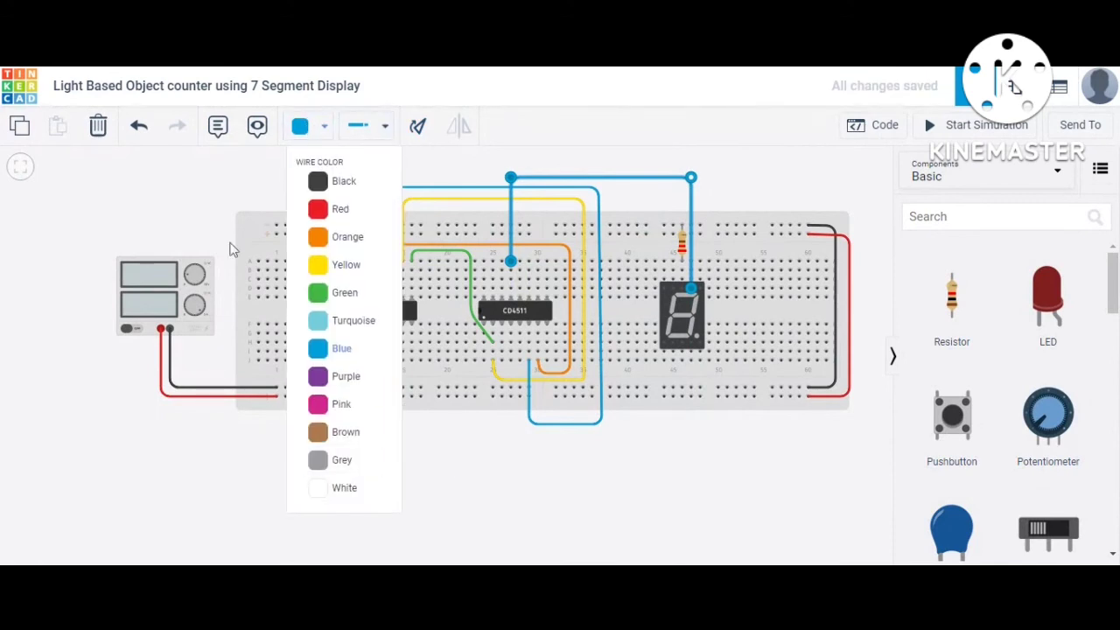
pyautogui.click(322, 211)
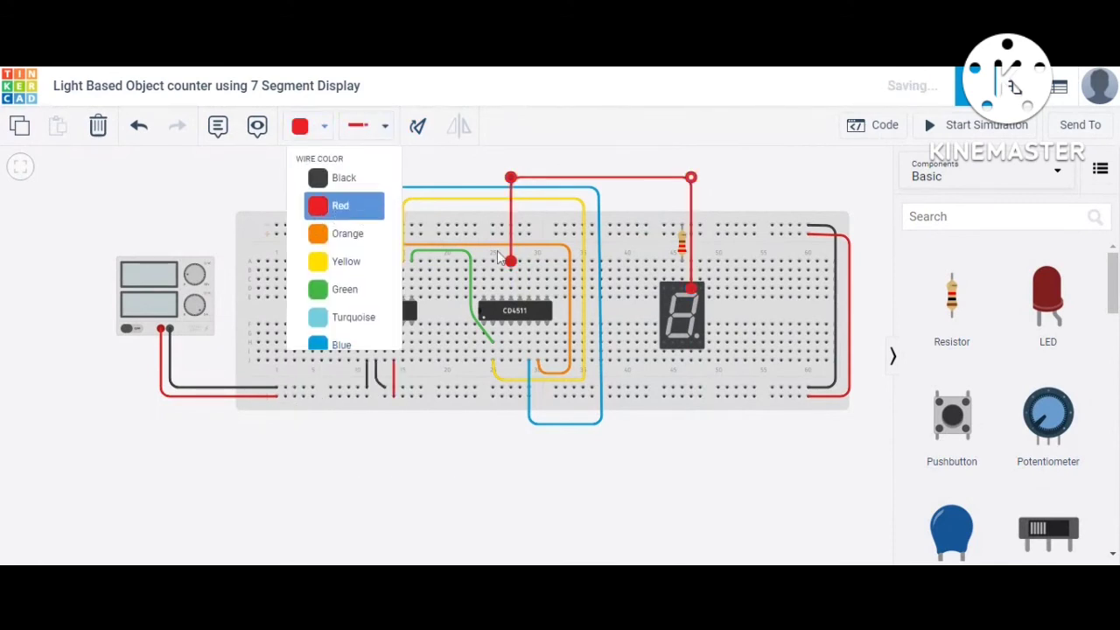
pyautogui.click(428, 486)
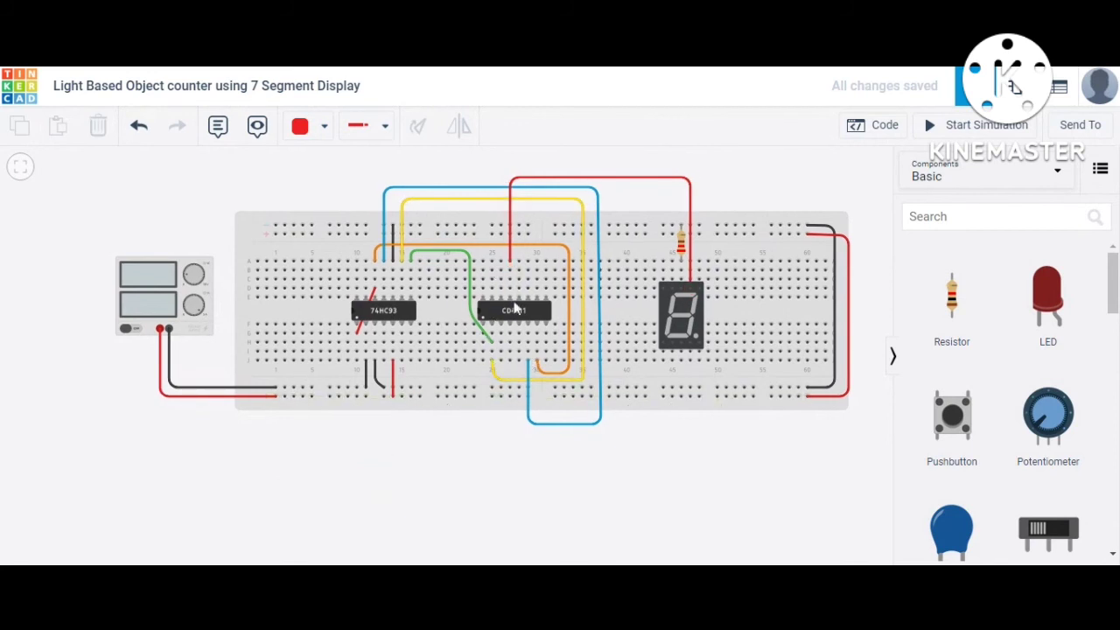
# Step: Wire the CD4511's upper pin in column 28 above the red wire to the display's upper pin just right of A, in orange
pyautogui.click(518, 302)
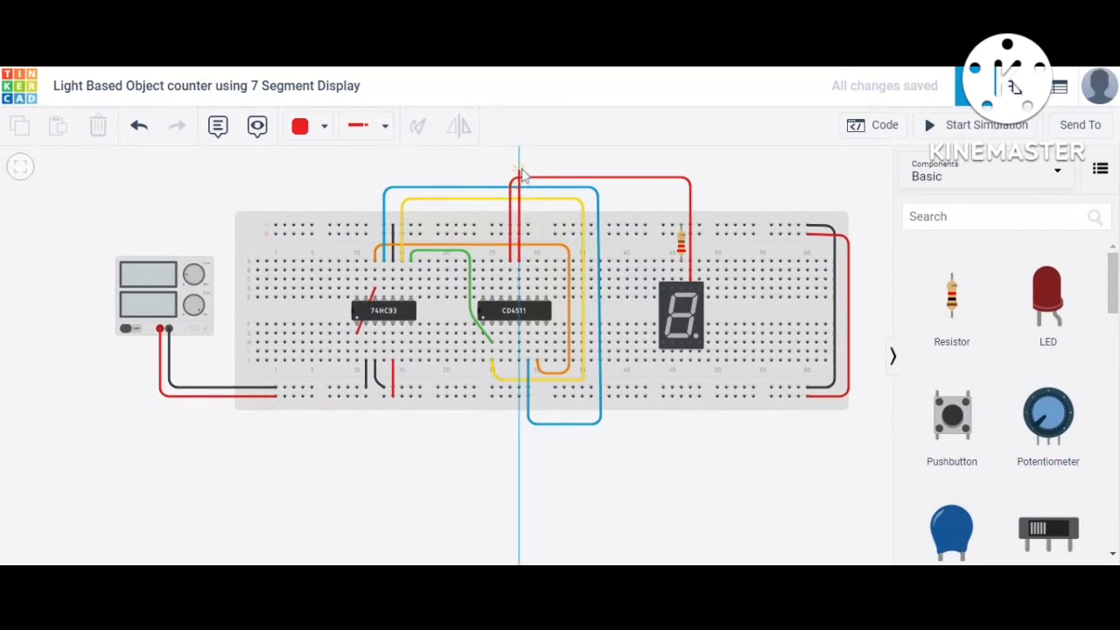
pyautogui.click(521, 168)
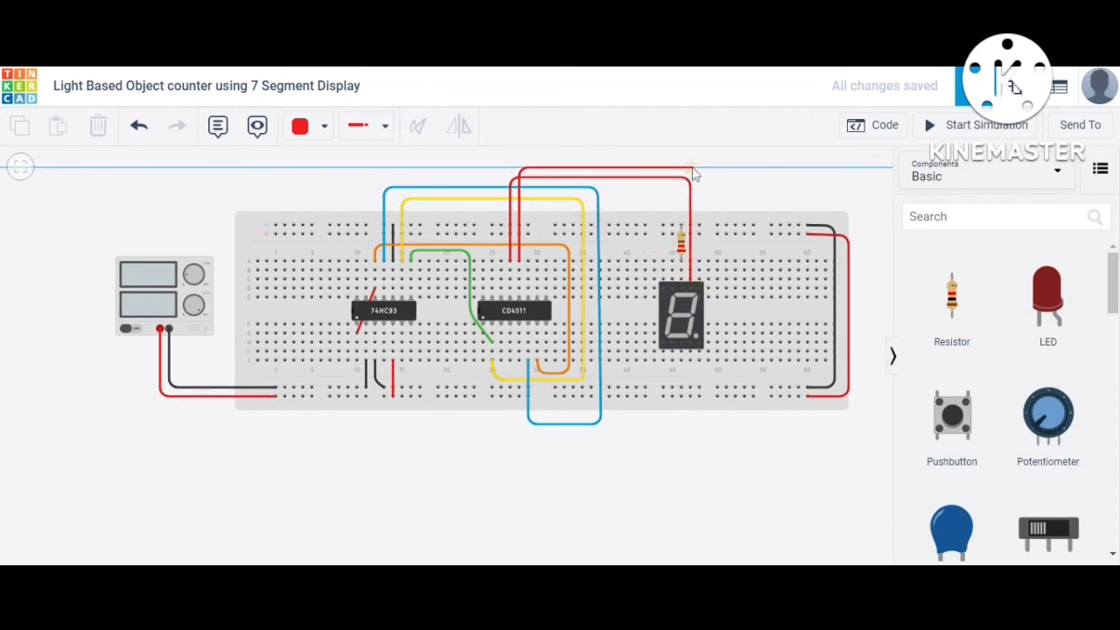
pyautogui.click(696, 169)
pyautogui.click(700, 289)
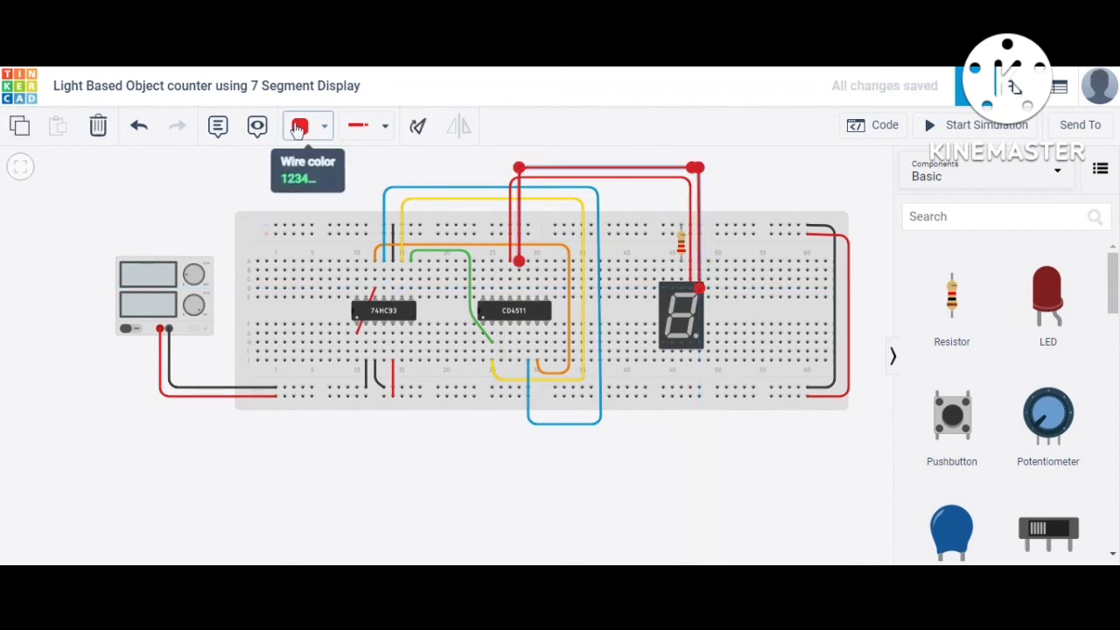
pyautogui.click(299, 127)
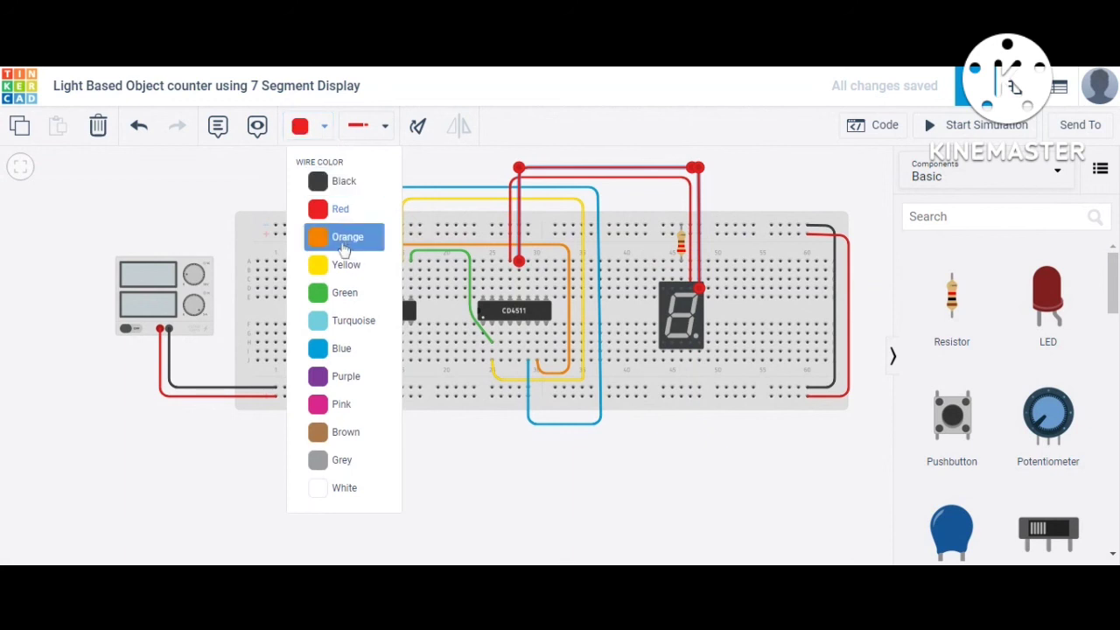
pyautogui.click(337, 236)
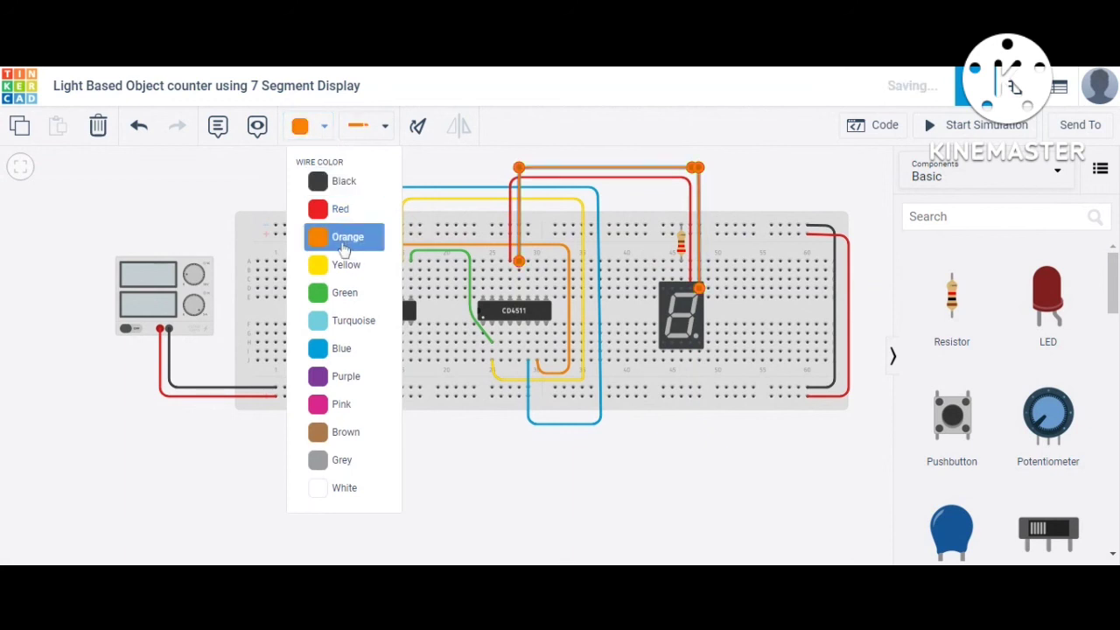
pyautogui.click(482, 462)
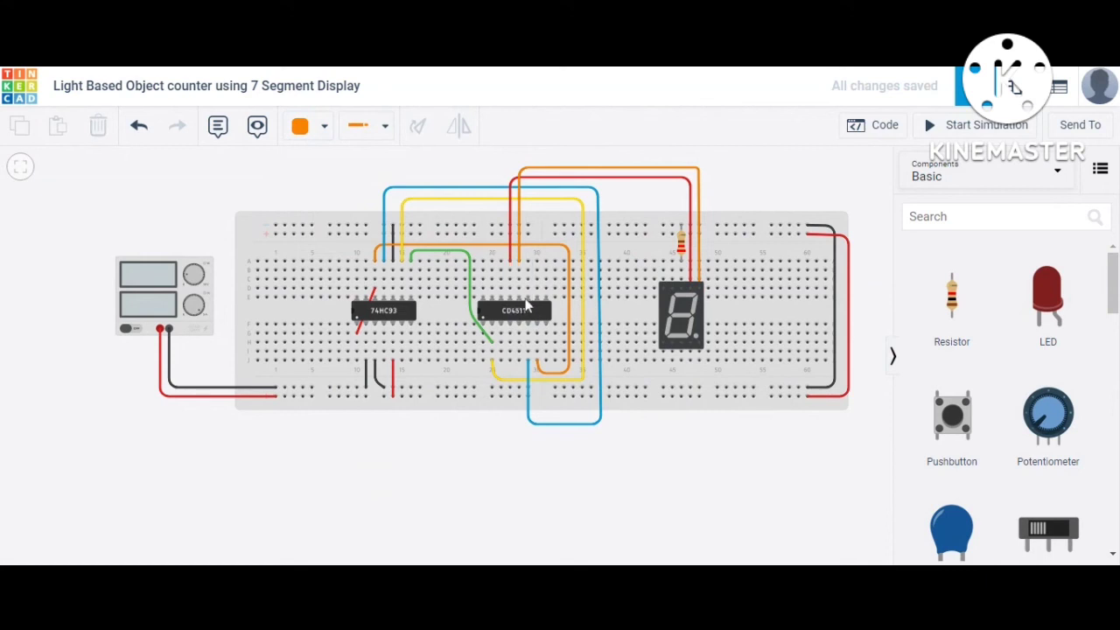
# Step: Wire the CD4511's upper pin in column 29 around the right side of the display to its C pin, in orange
pyautogui.click(528, 304)
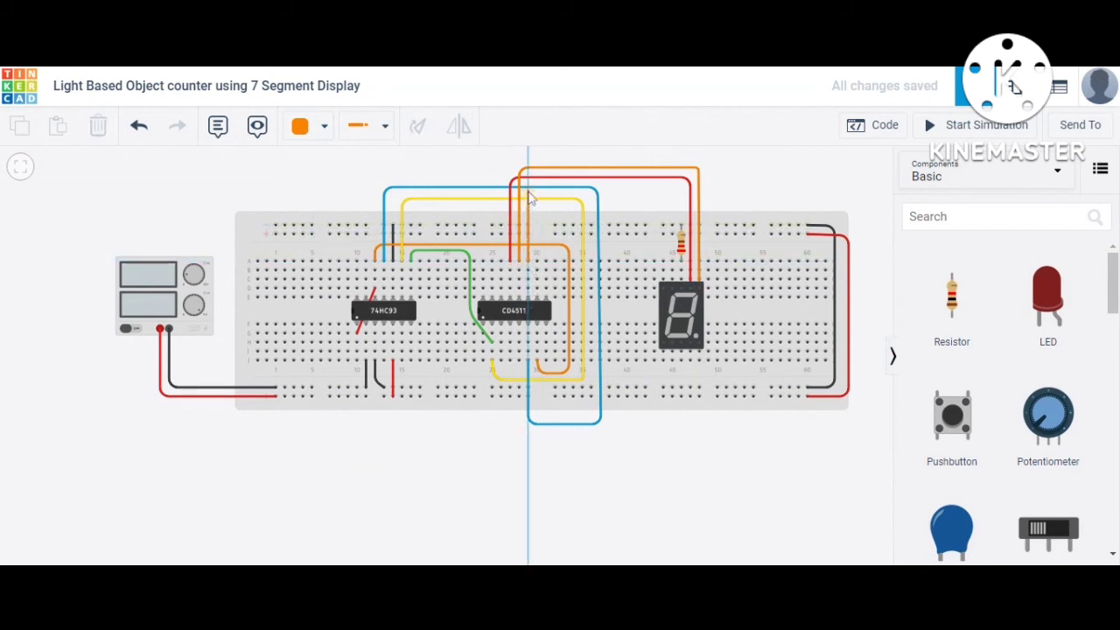
pyautogui.click(528, 192)
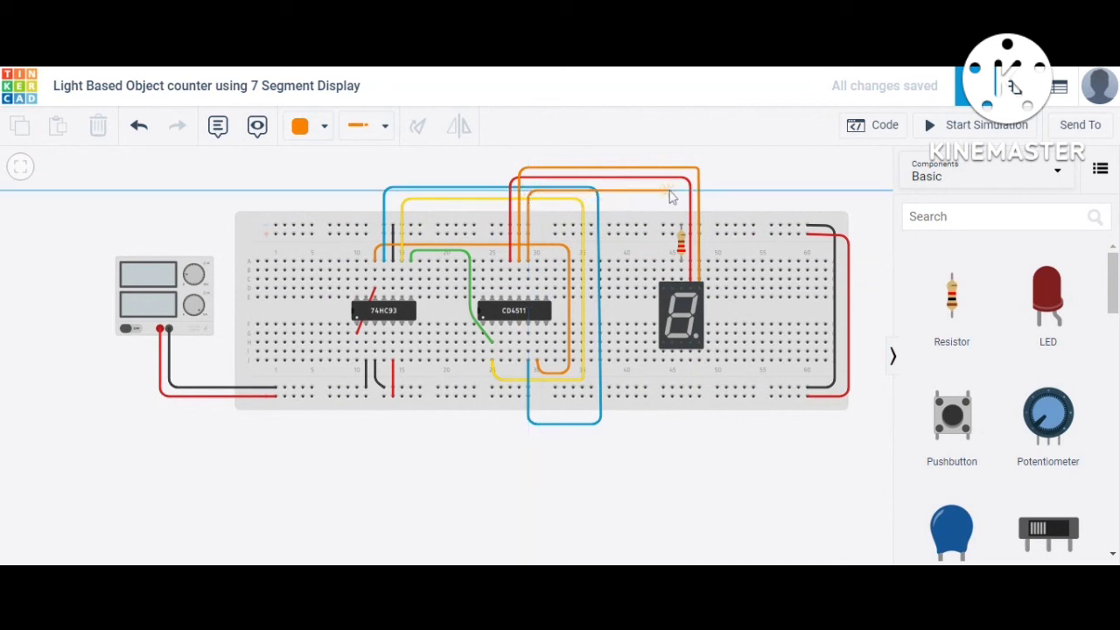
pyautogui.click(674, 289)
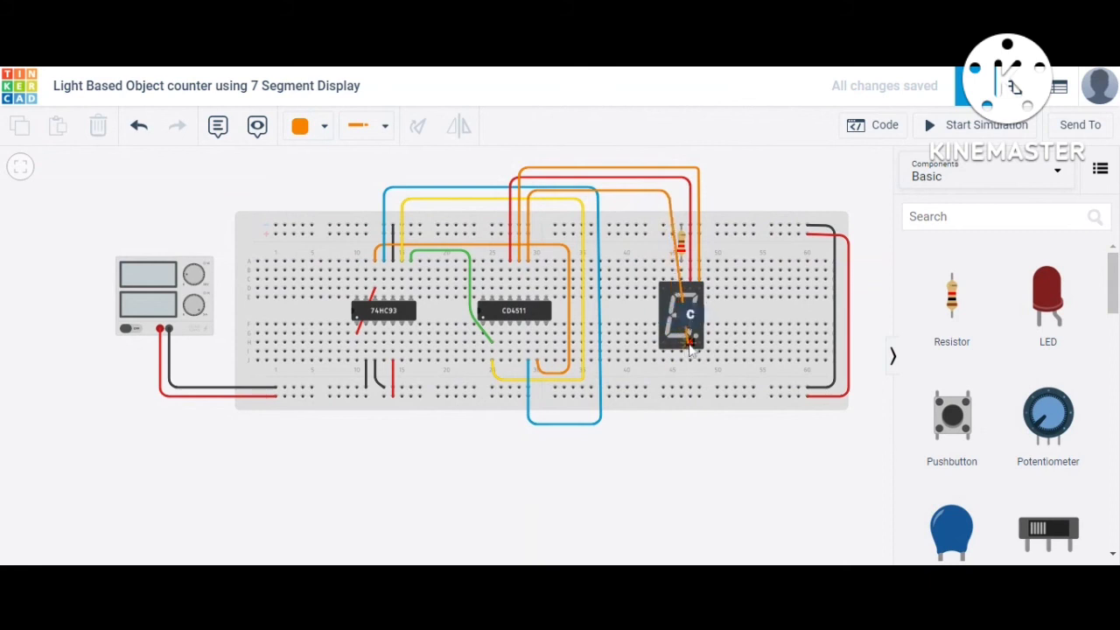
pyautogui.click(667, 190)
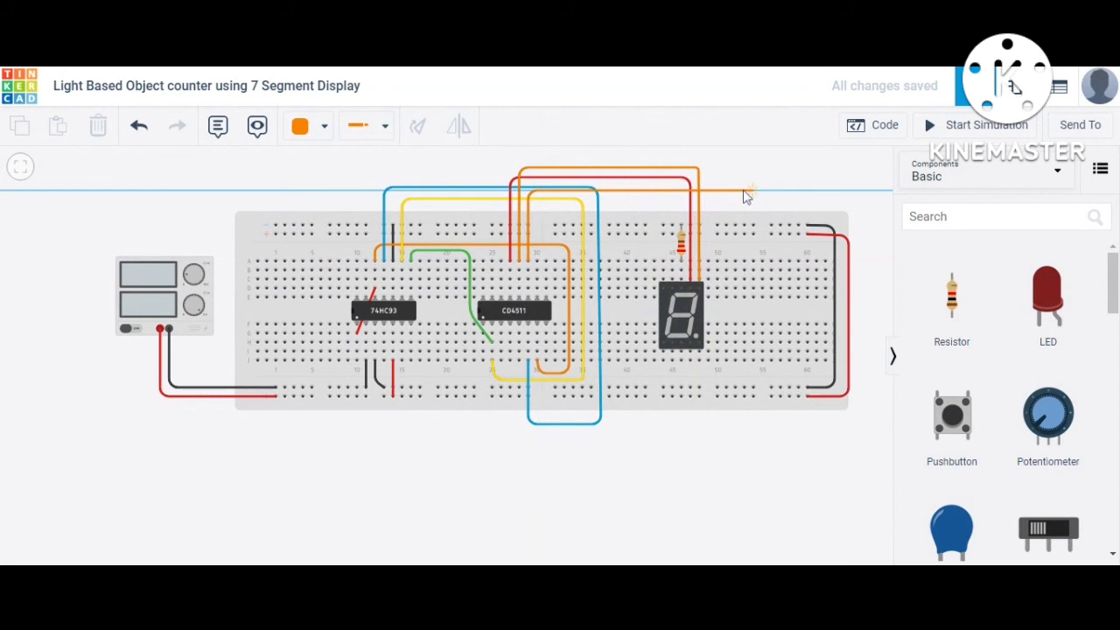
pyautogui.click(715, 206)
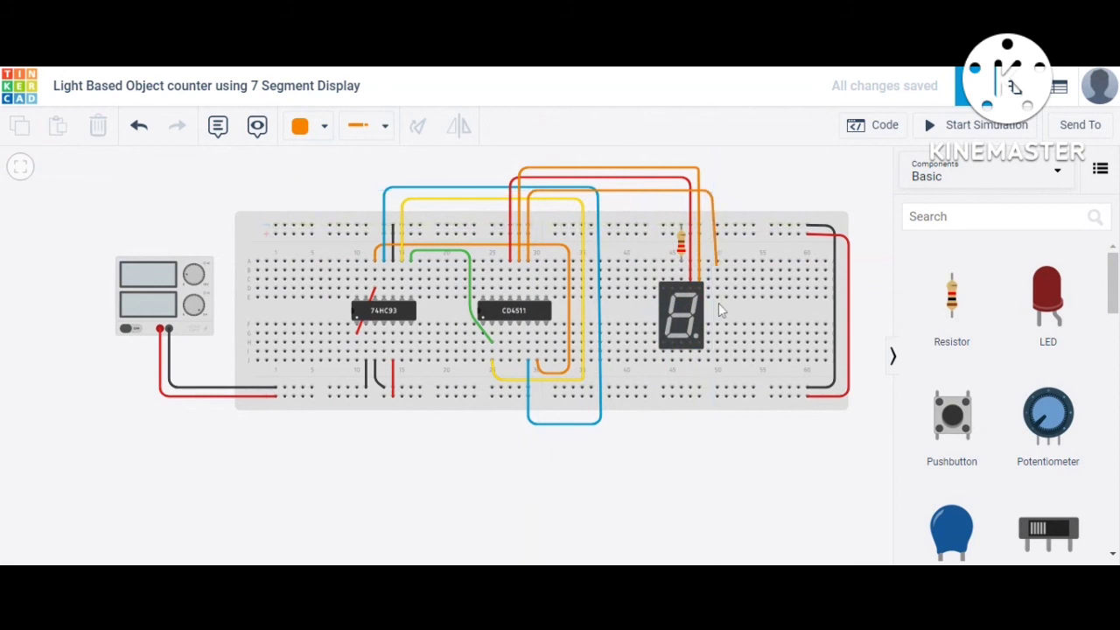
pyautogui.click(714, 371)
pyautogui.click(691, 344)
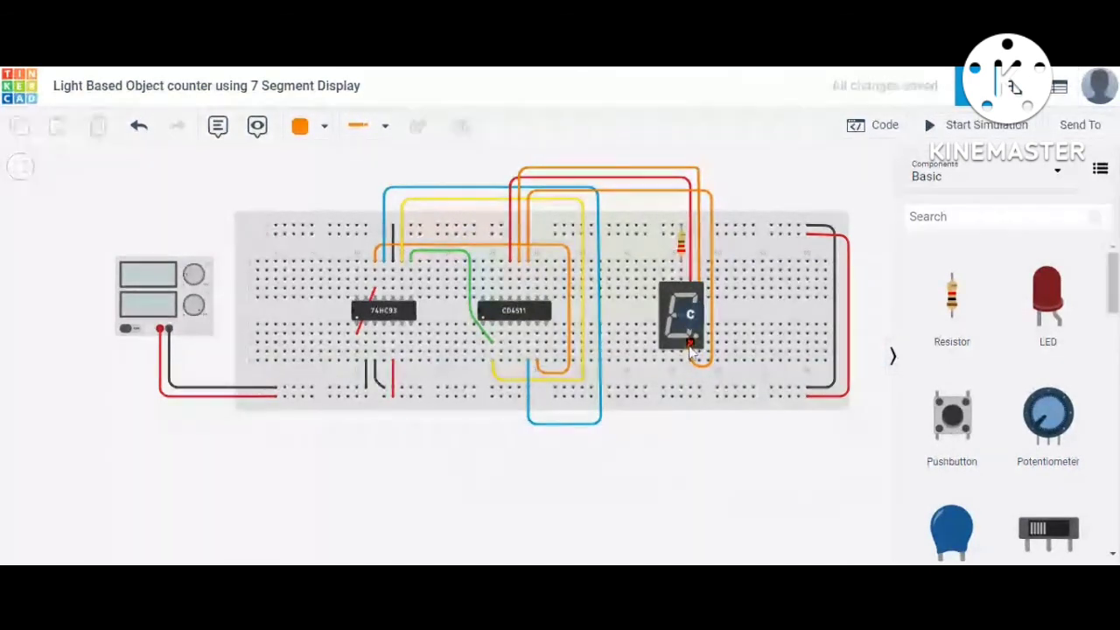
# Step: Finish the wire from the CD4511's column 29 pin at the display's C pin and colour it green
pyautogui.click(692, 345)
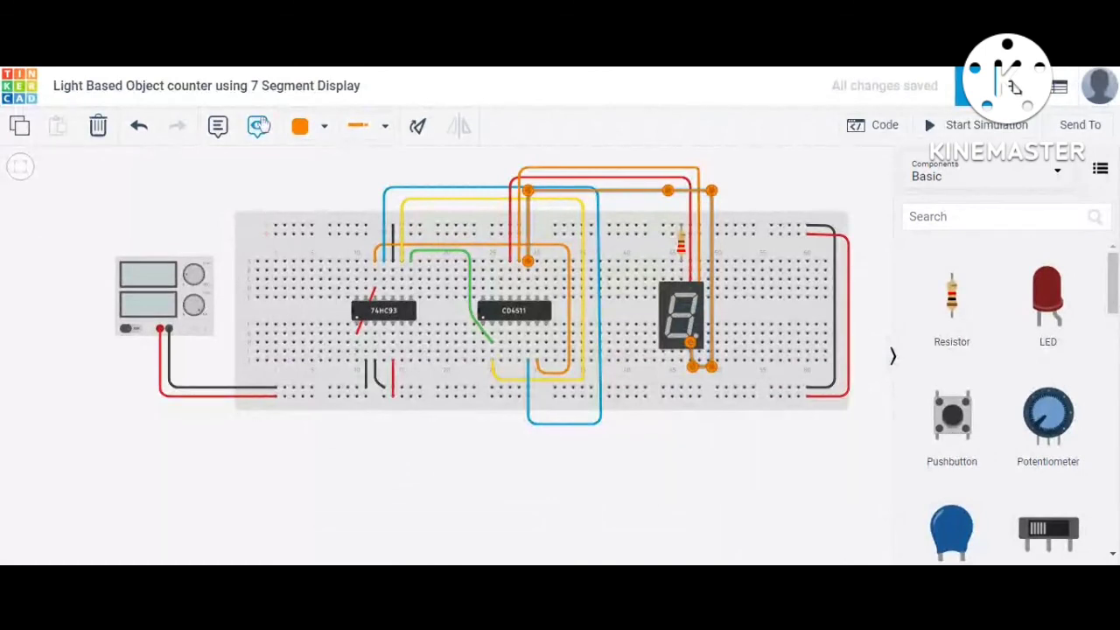
pyautogui.click(302, 130)
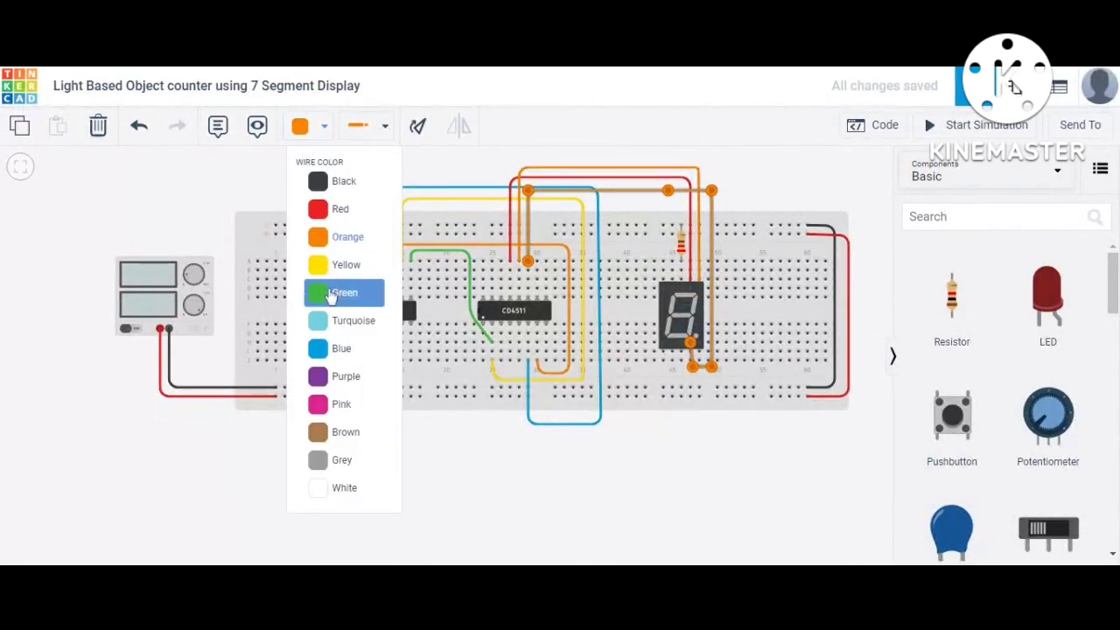
pyautogui.click(341, 293)
pyautogui.click(641, 504)
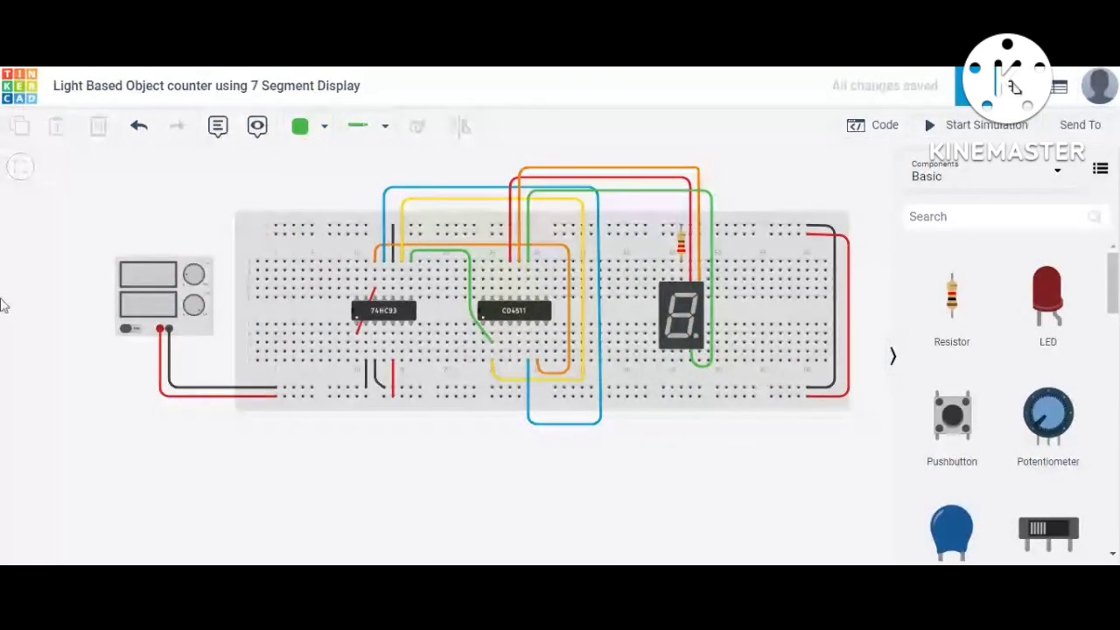
# Step: Wire the CD4511's upper pin in column 30 around the right side of the display to its D pin, and colour the wire turquoise
pyautogui.click(537, 302)
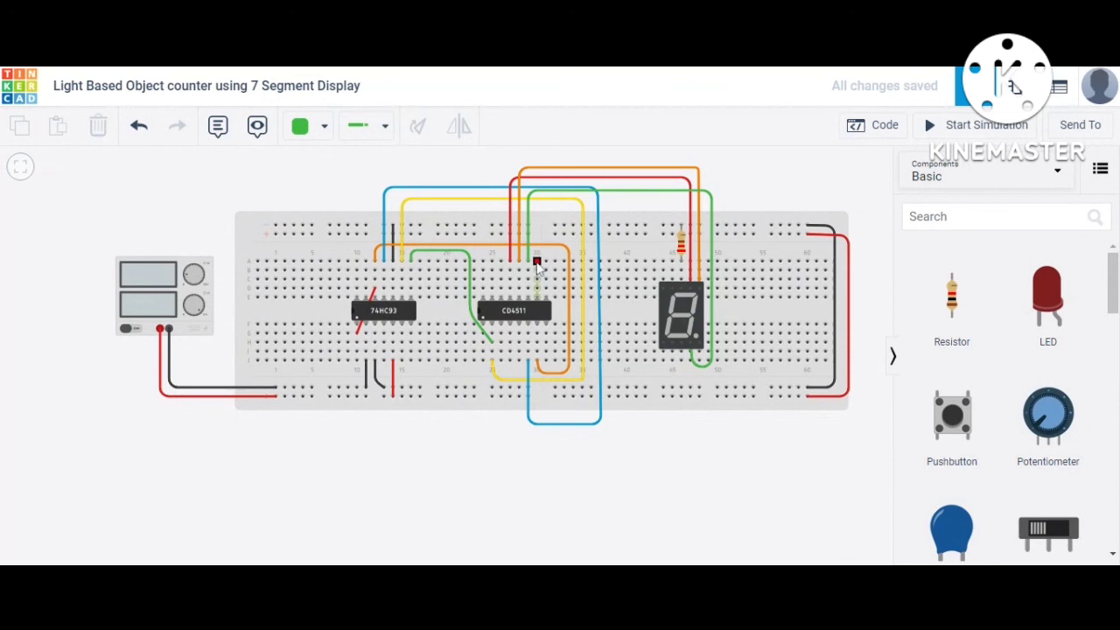
pyautogui.click(538, 210)
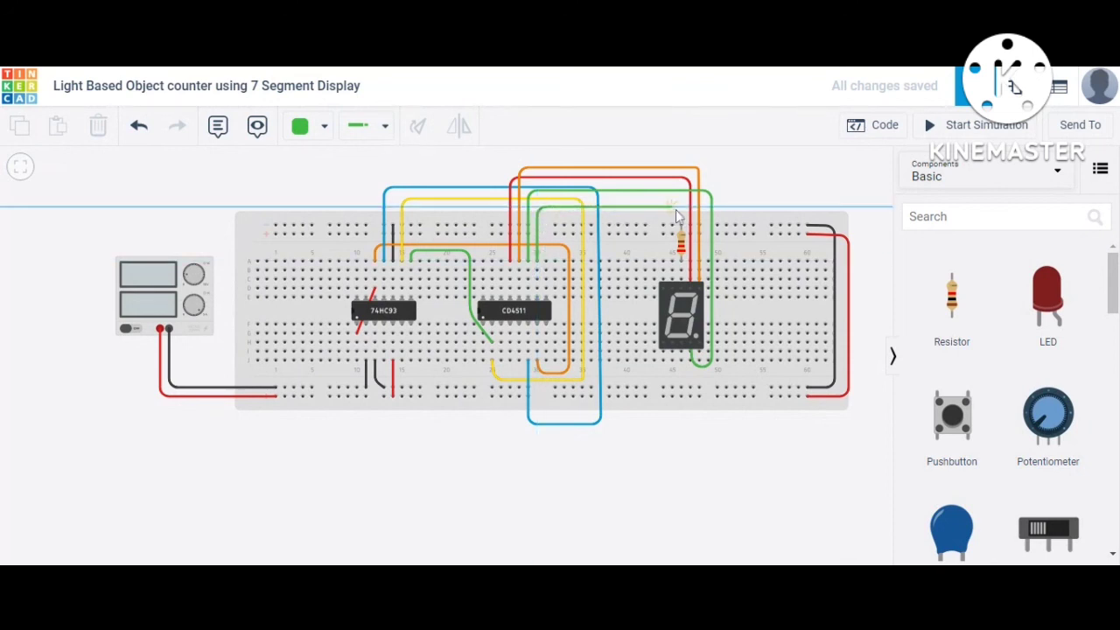
pyautogui.click(735, 211)
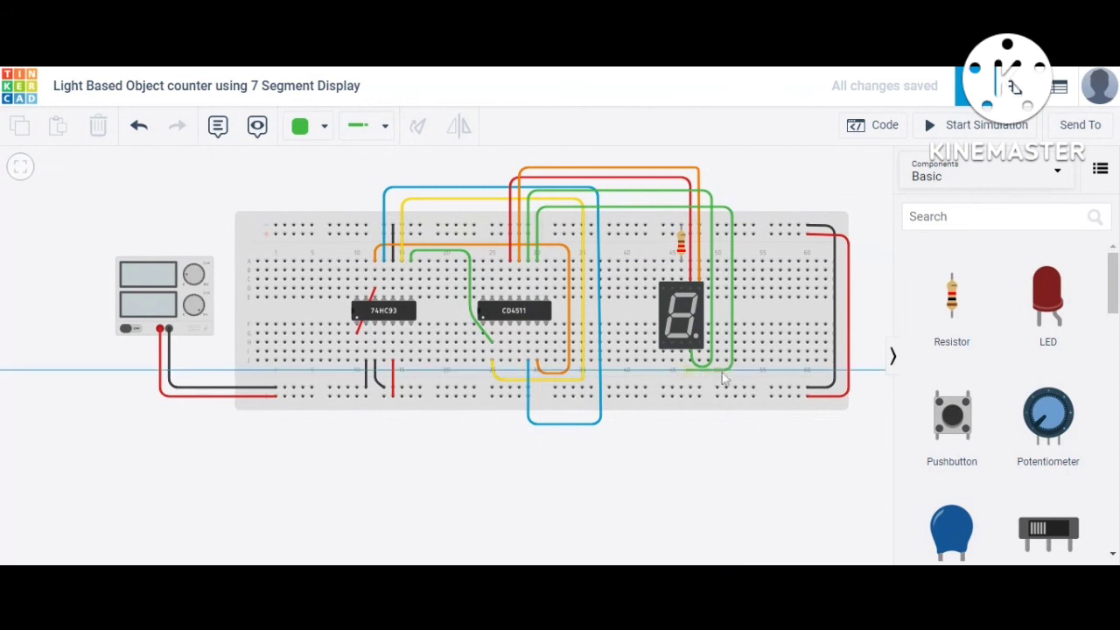
pyautogui.click(735, 378)
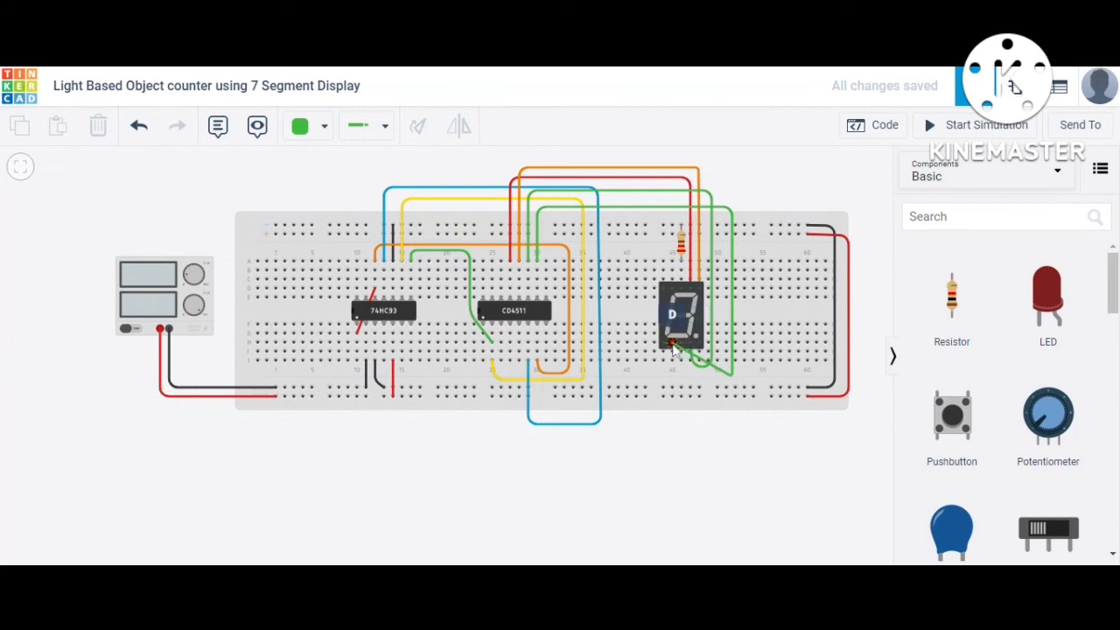
pyautogui.click(674, 346)
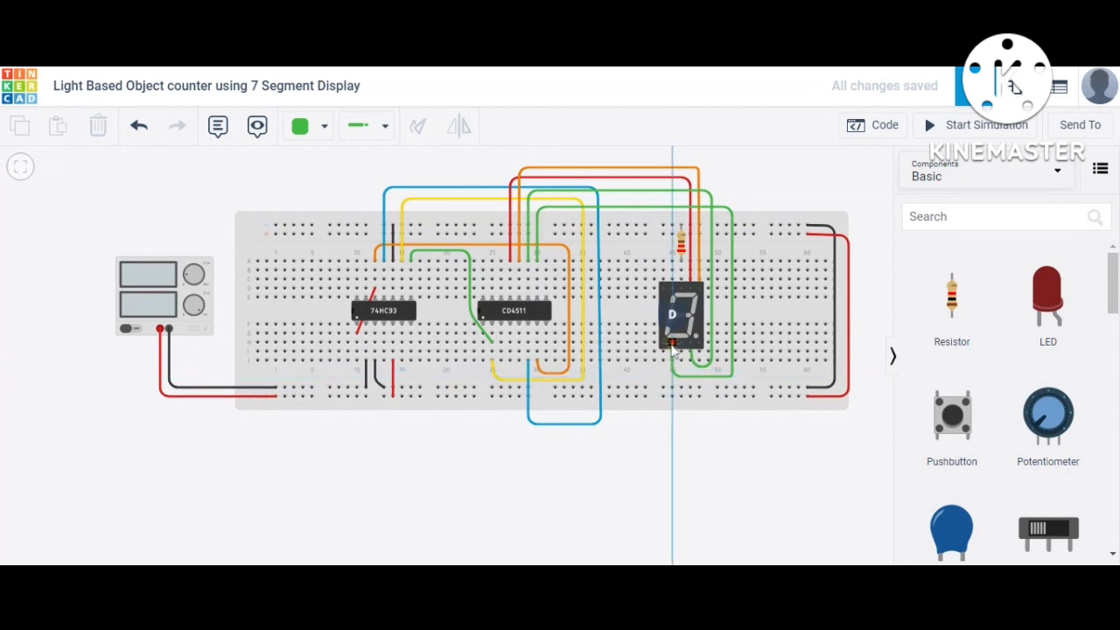
pyautogui.click(672, 344)
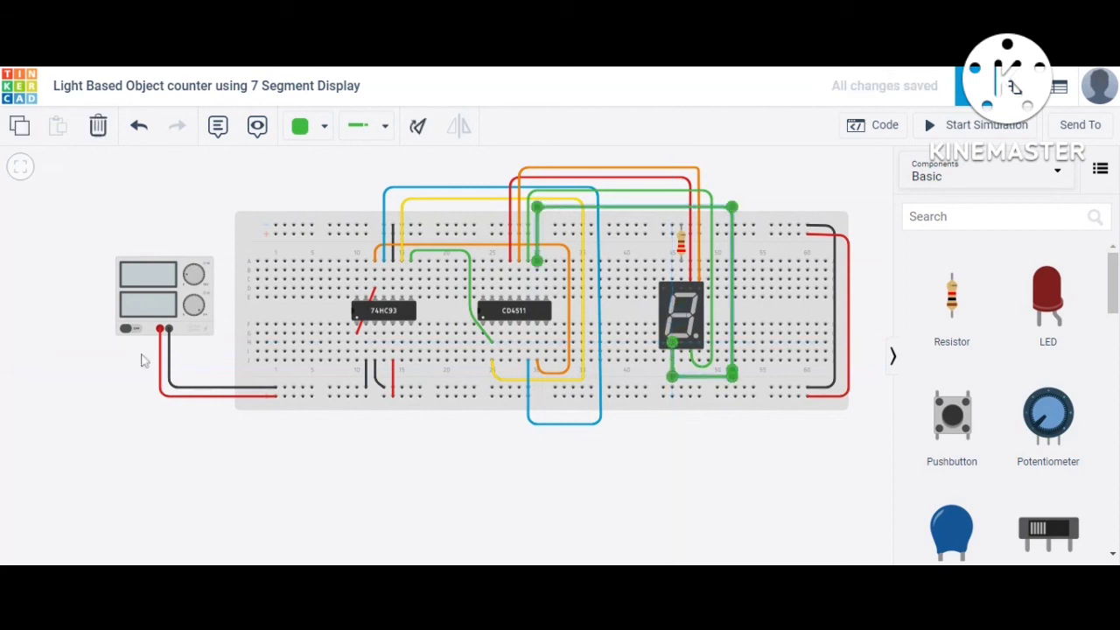
pyautogui.click(302, 140)
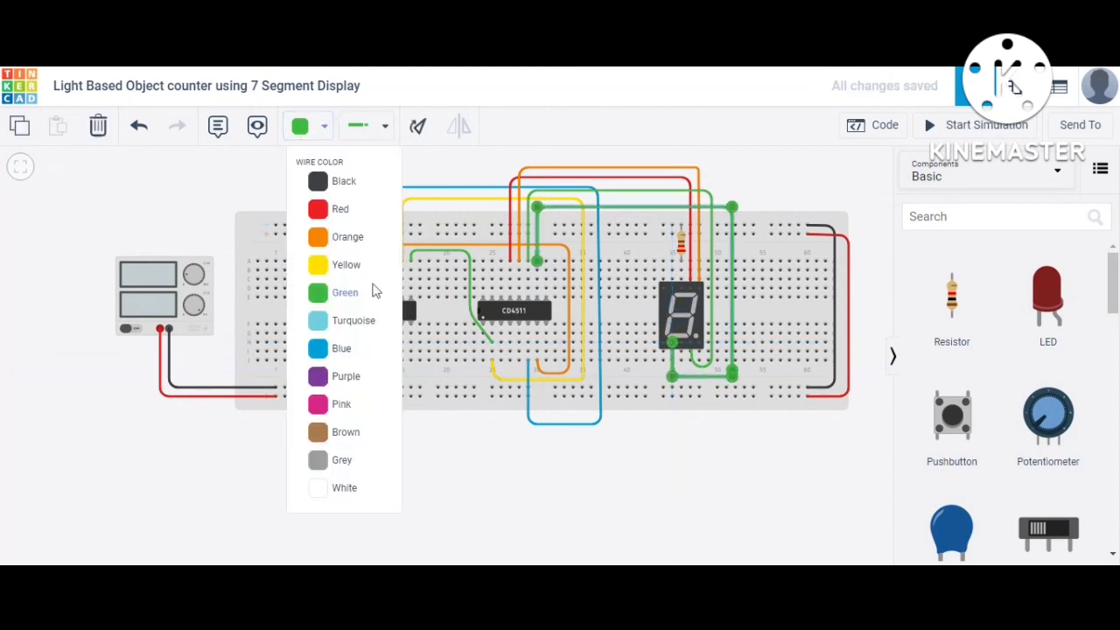
pyautogui.click(332, 321)
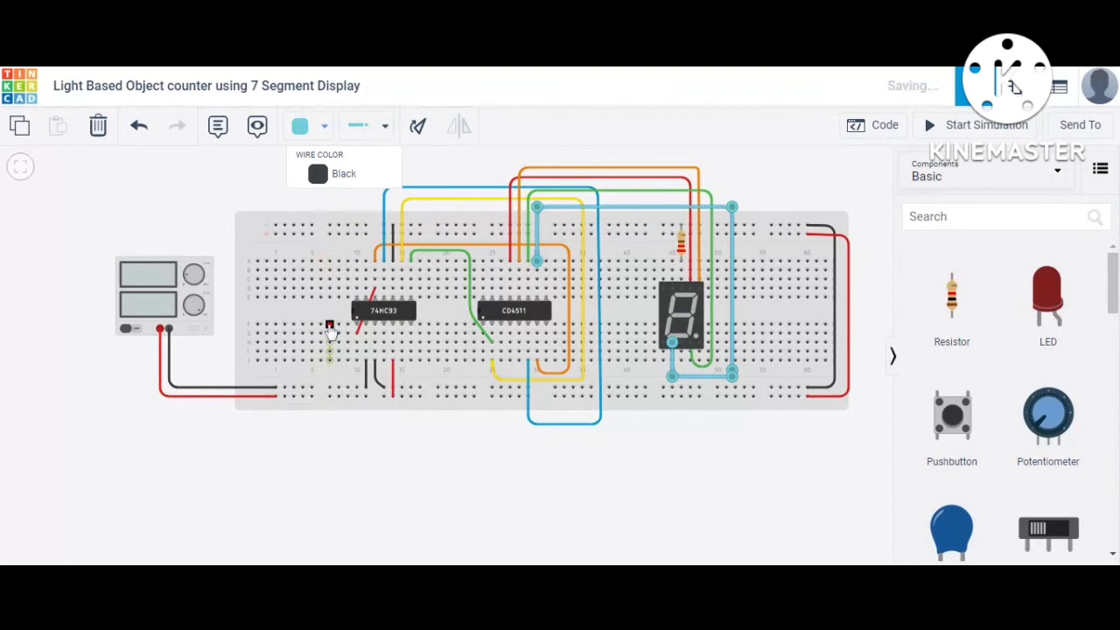
pyautogui.click(657, 453)
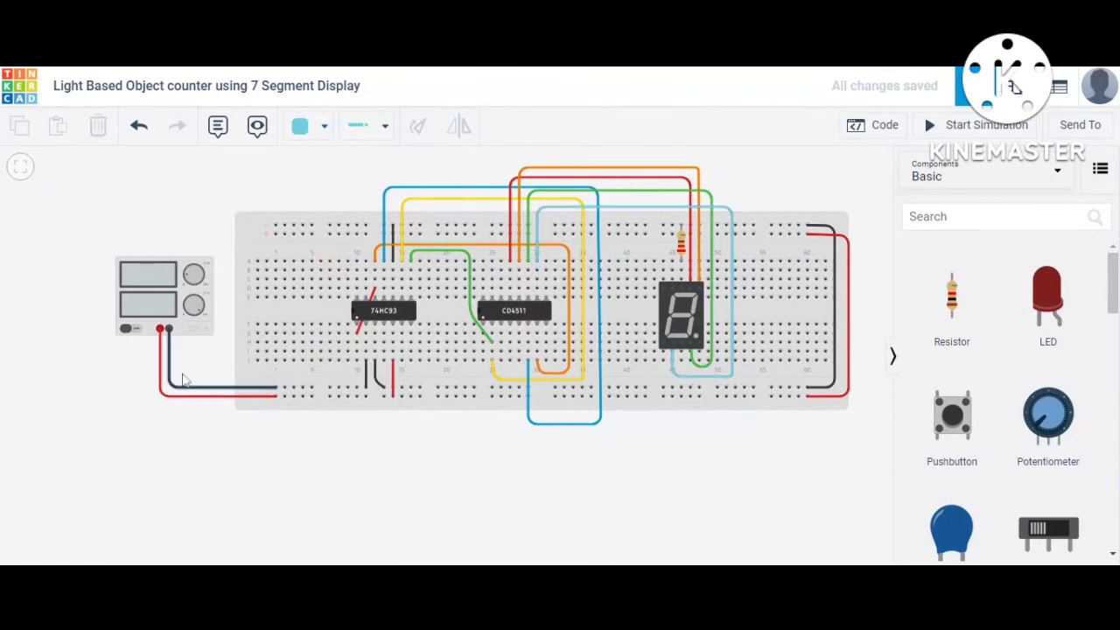
# Step: Wire the CD4511's upper pin in column 31 above and around all other wires to the display's leftmost lower pin, and colour it purple
pyautogui.click(547, 249)
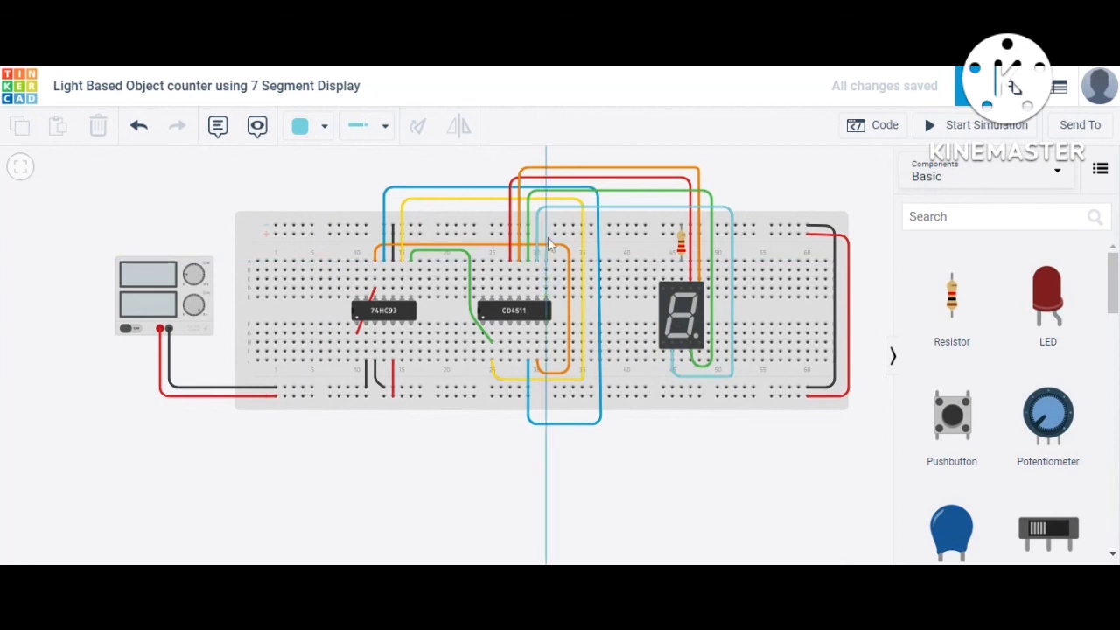
pyautogui.click(547, 162)
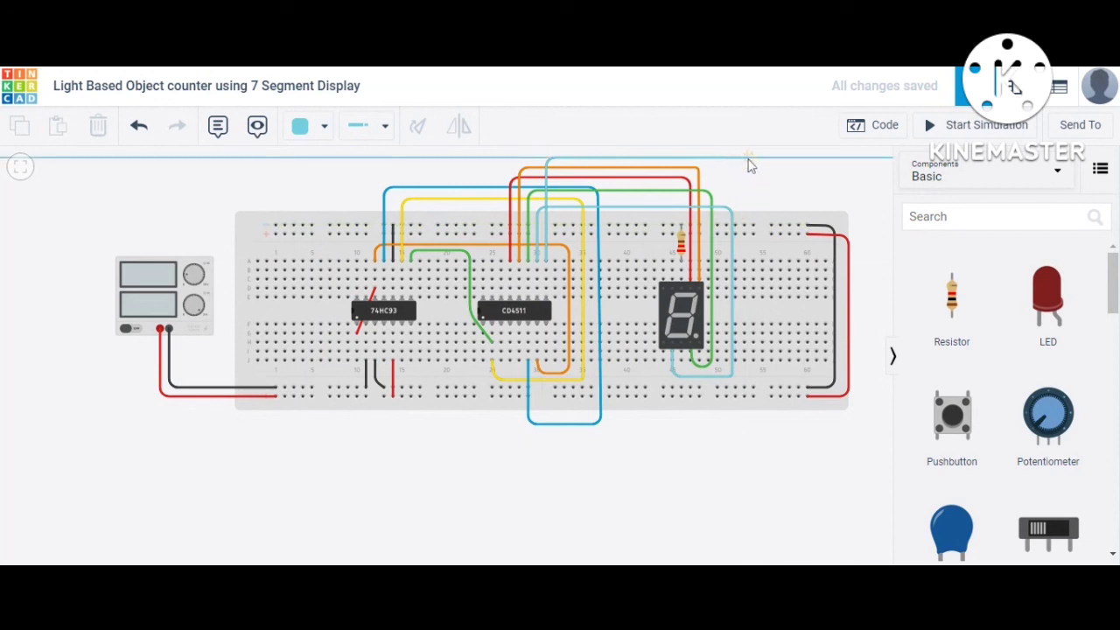
pyautogui.click(749, 190)
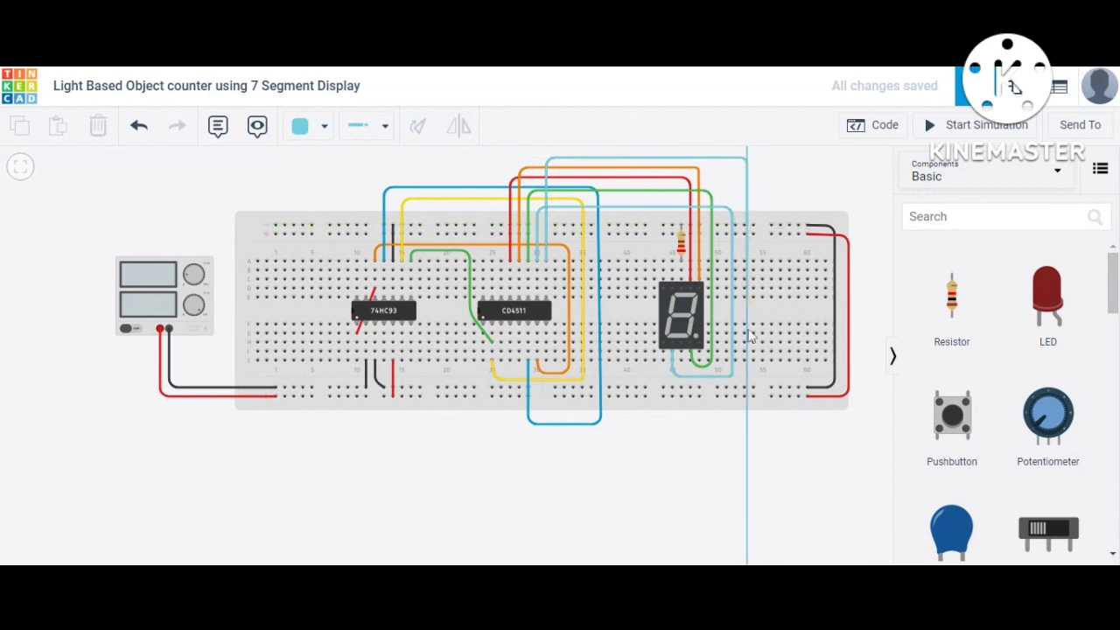
pyautogui.click(747, 416)
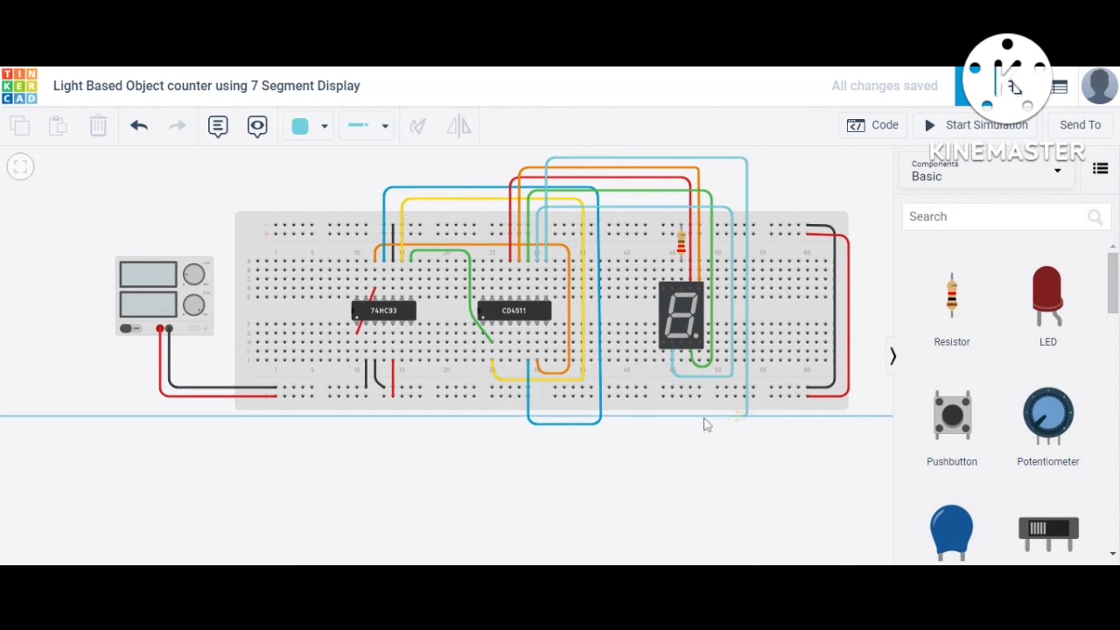
pyautogui.click(666, 418)
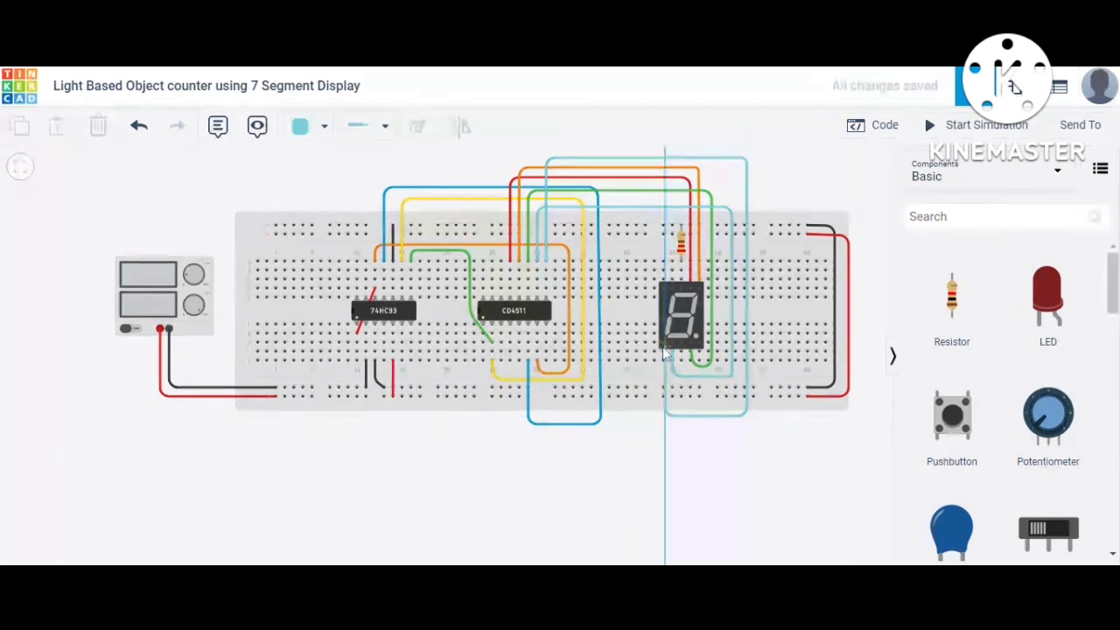
pyautogui.click(664, 343)
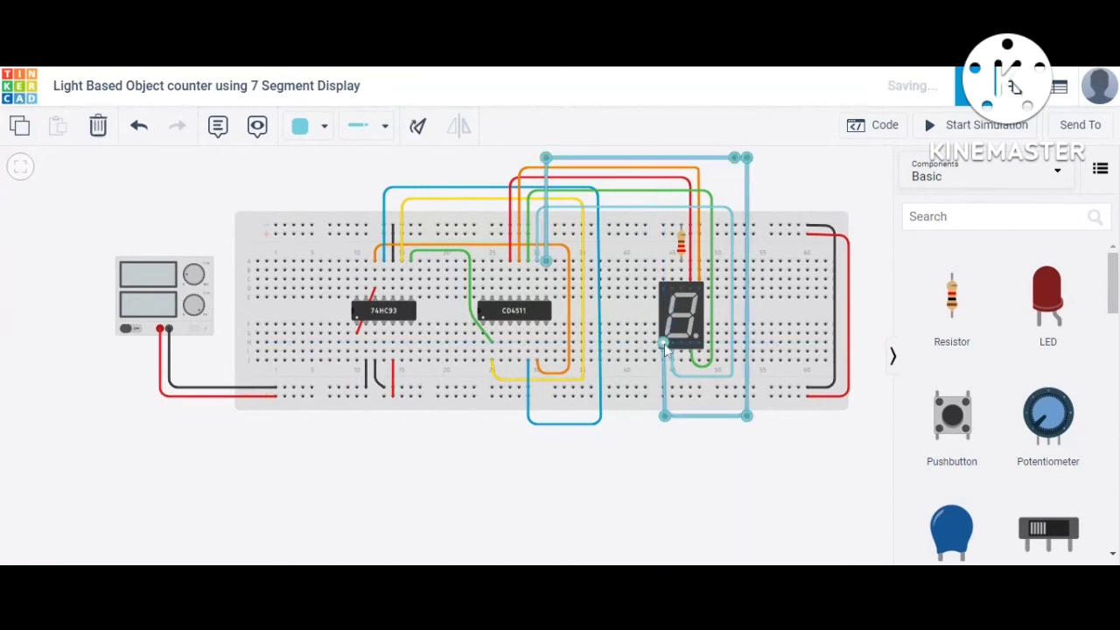
pyautogui.click(305, 129)
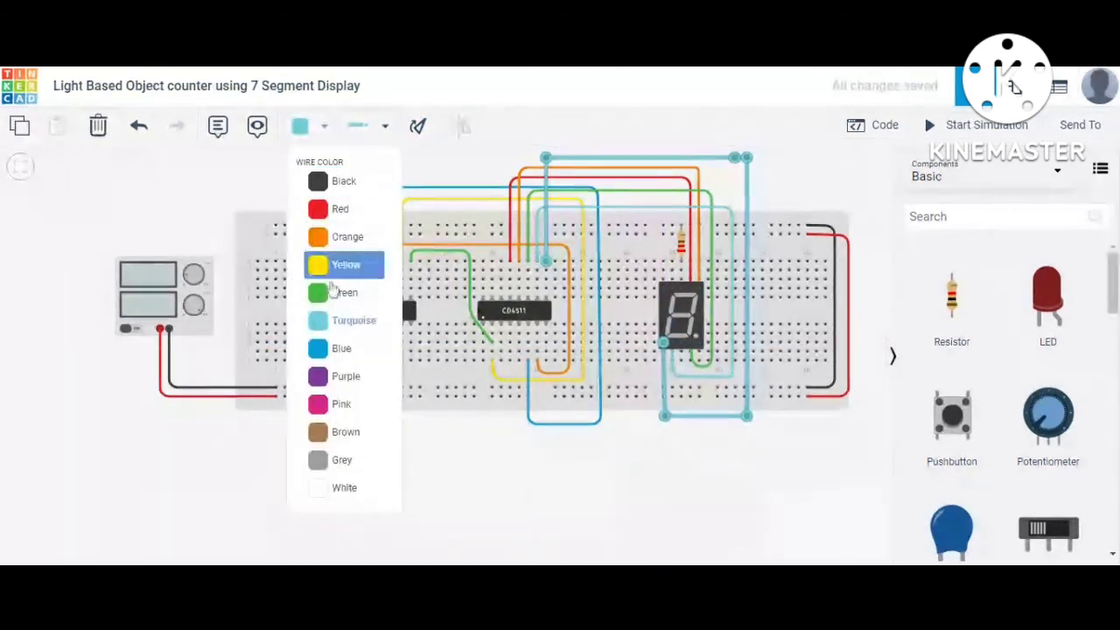
pyautogui.click(346, 376)
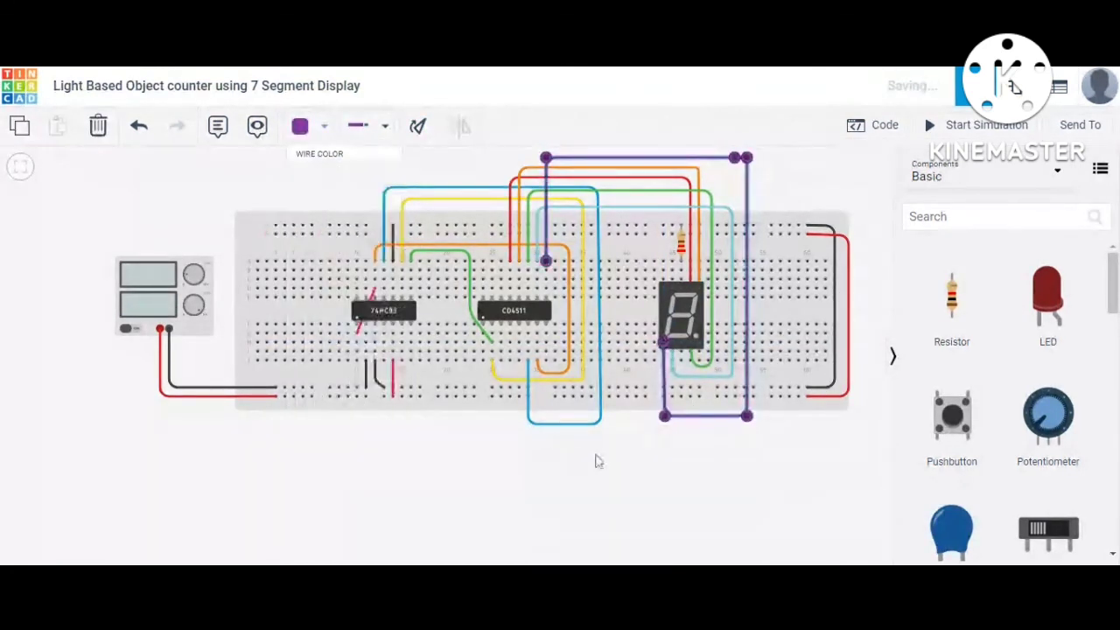
pyautogui.click(510, 475)
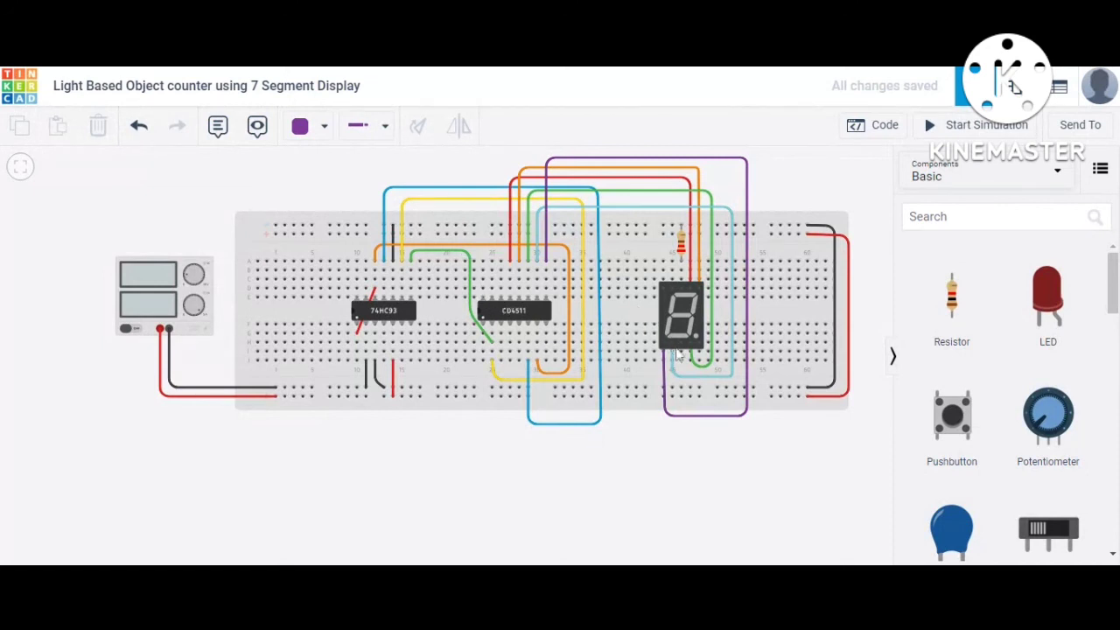
pyautogui.click(485, 304)
pyautogui.click(500, 301)
pyautogui.click(494, 301)
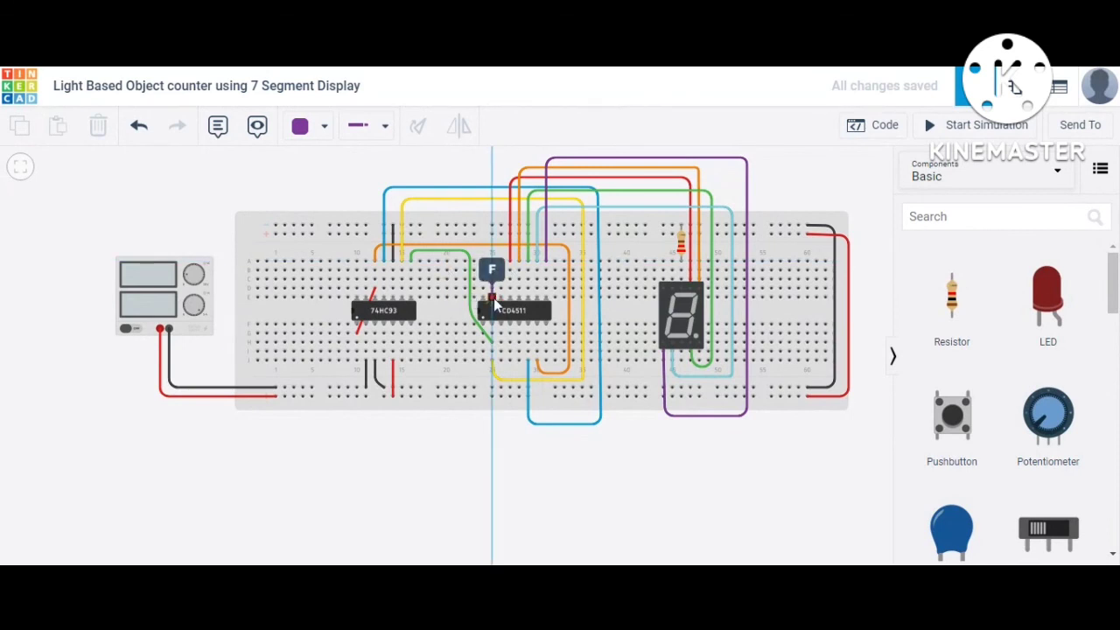
pyautogui.click(493, 160)
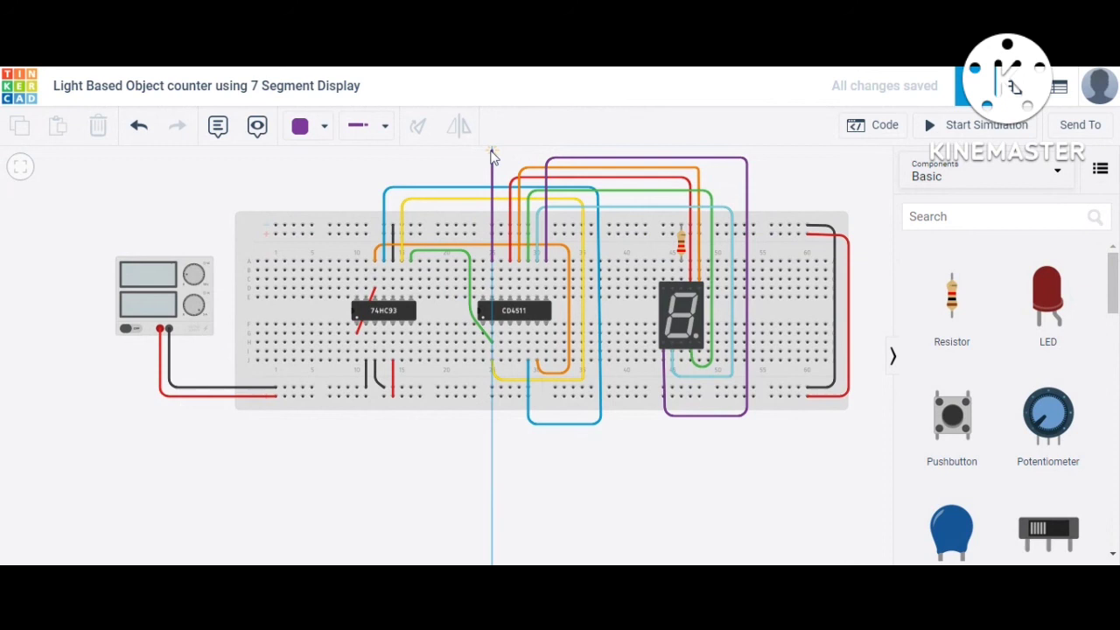
pyautogui.press('Escape')
# Step: Wire the CD4511's F output in column 25 above the other wires to the display's F pin, straighten the wire, and colour it pink
pyautogui.moveTo(504, 459); pyautogui.dragTo(497, 507)
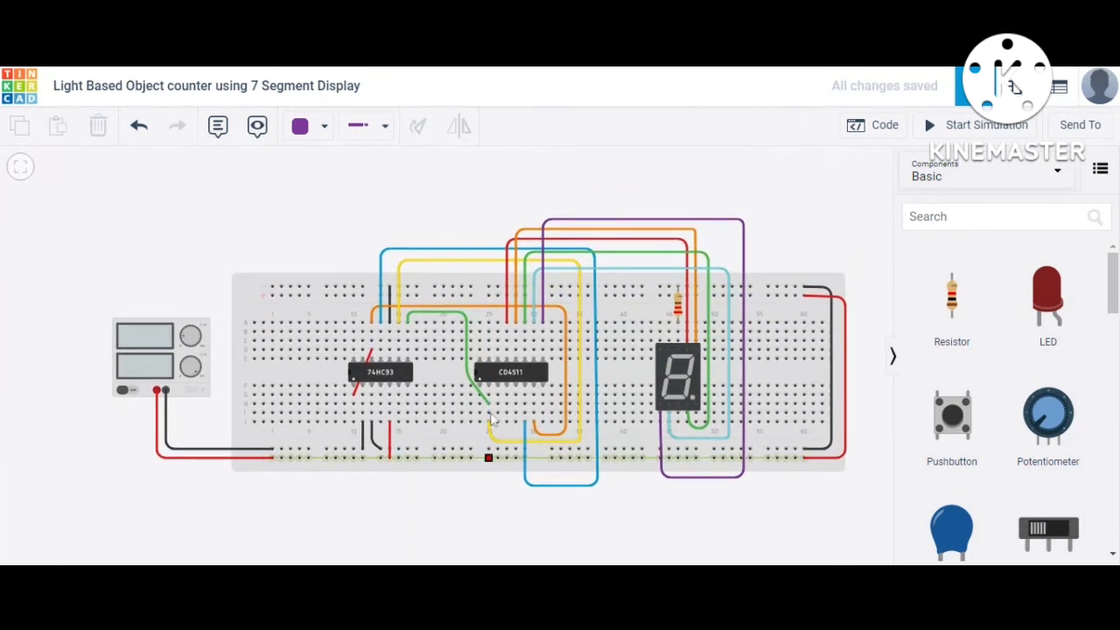
pyautogui.click(489, 320)
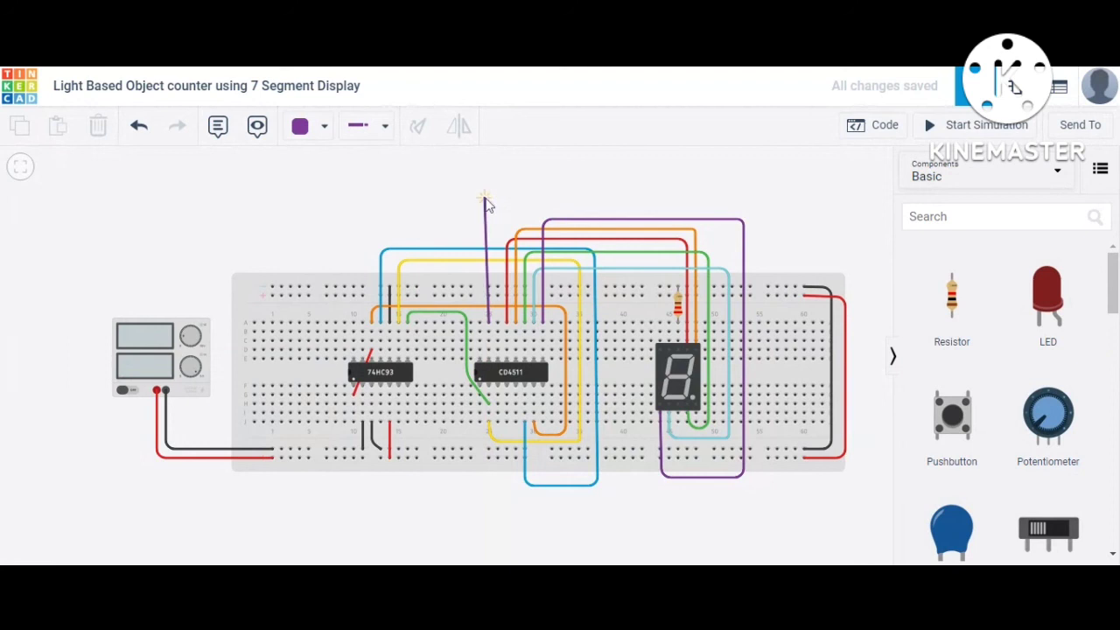
pyautogui.click(491, 199)
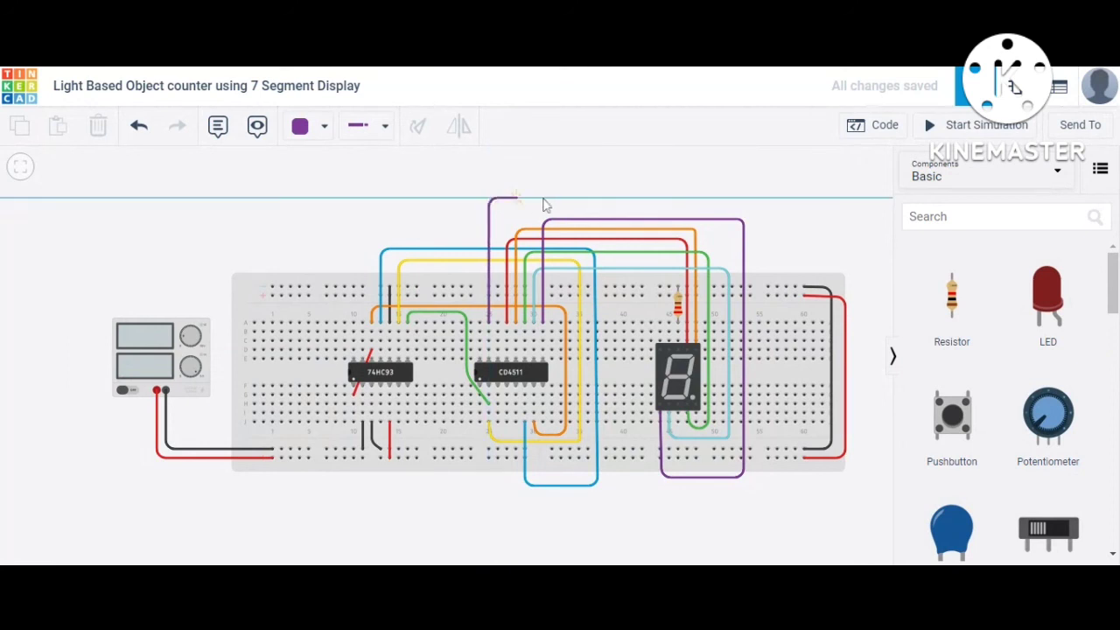
pyautogui.click(653, 200)
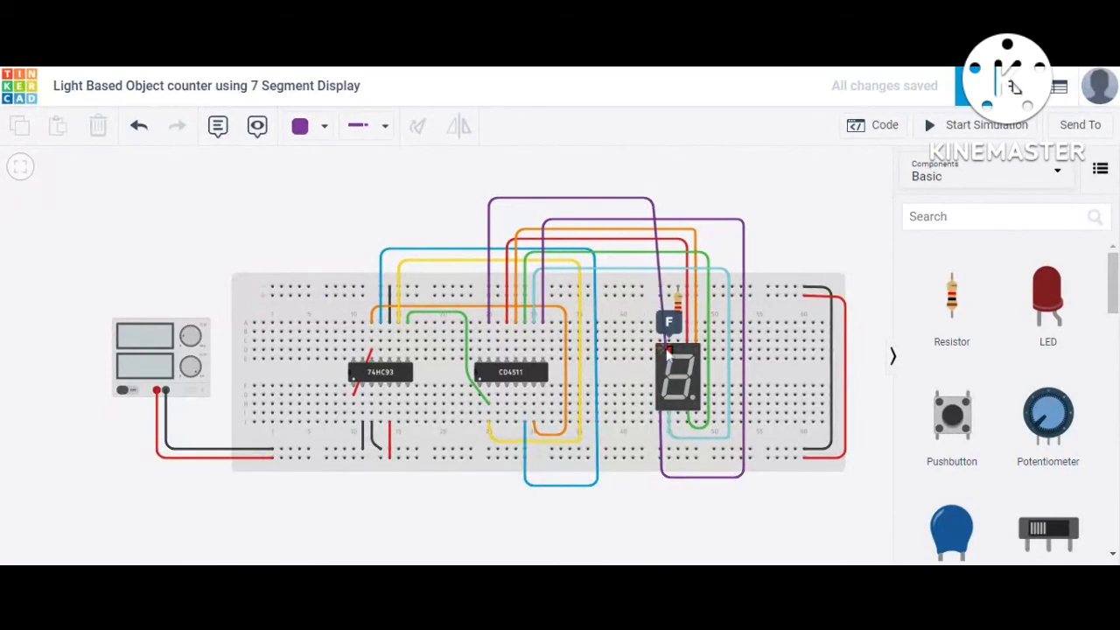
pyautogui.click(667, 348)
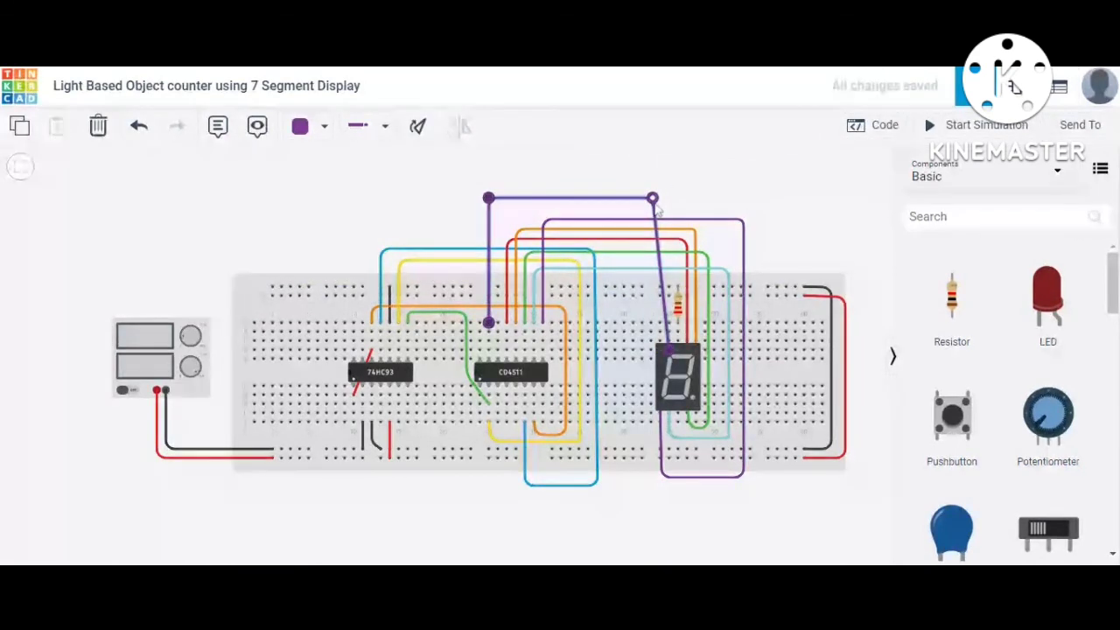
pyautogui.moveTo(657, 209); pyautogui.dragTo(672, 206)
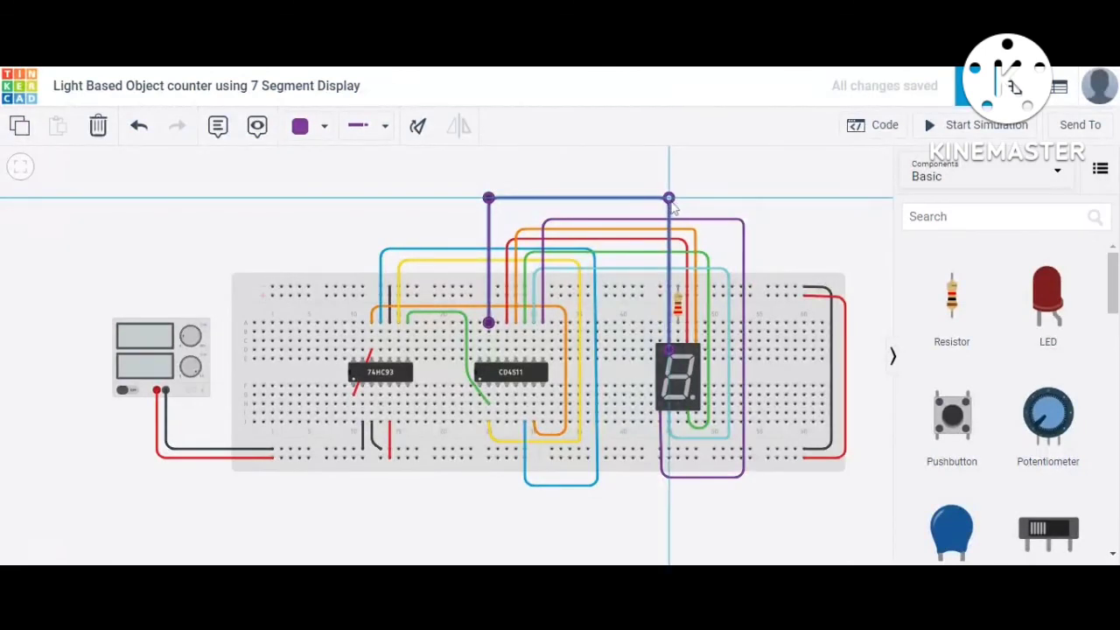
pyautogui.click(324, 126)
pyautogui.click(340, 404)
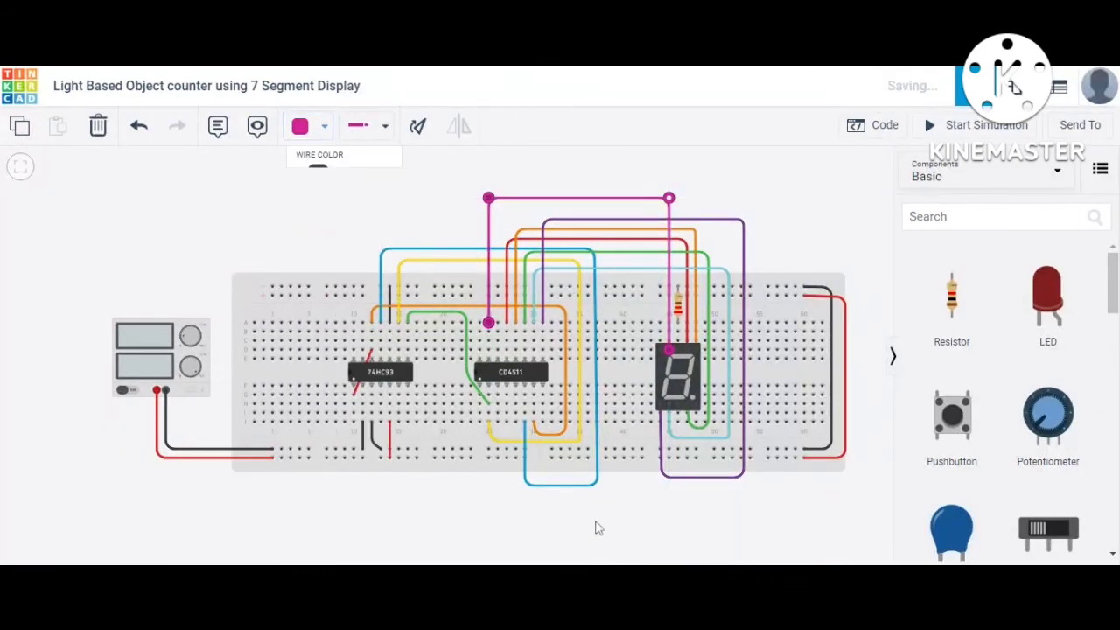
pyautogui.click(592, 517)
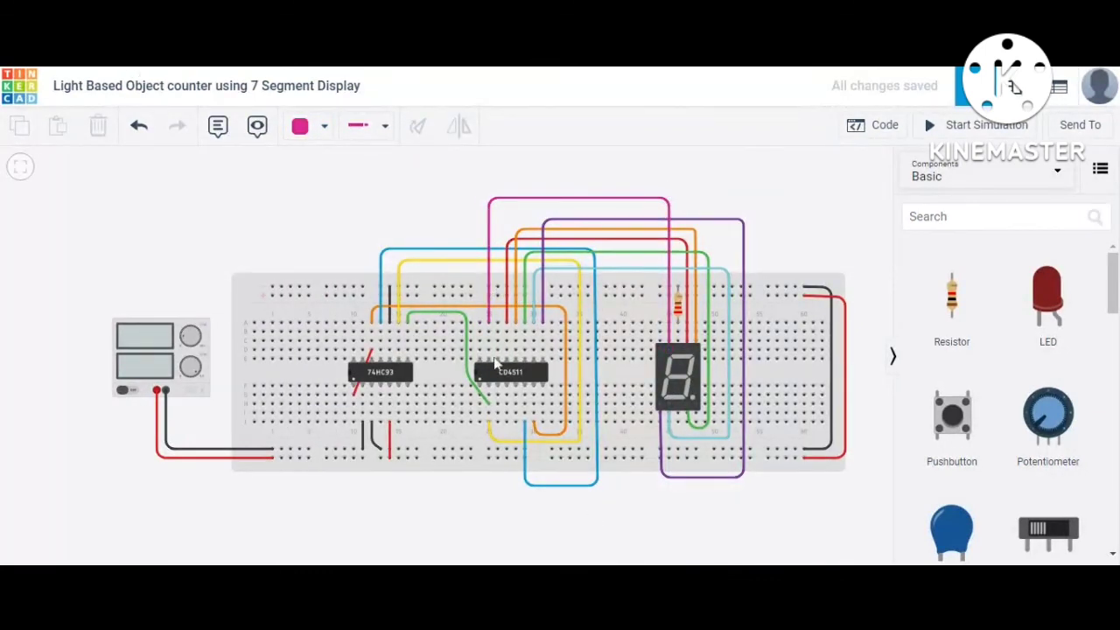
# Step: Wire the CD4511's upper pin in column 26 below the pink wire to the display's leftmost upper pin, straighten it, and colour it brown
pyautogui.click(497, 360)
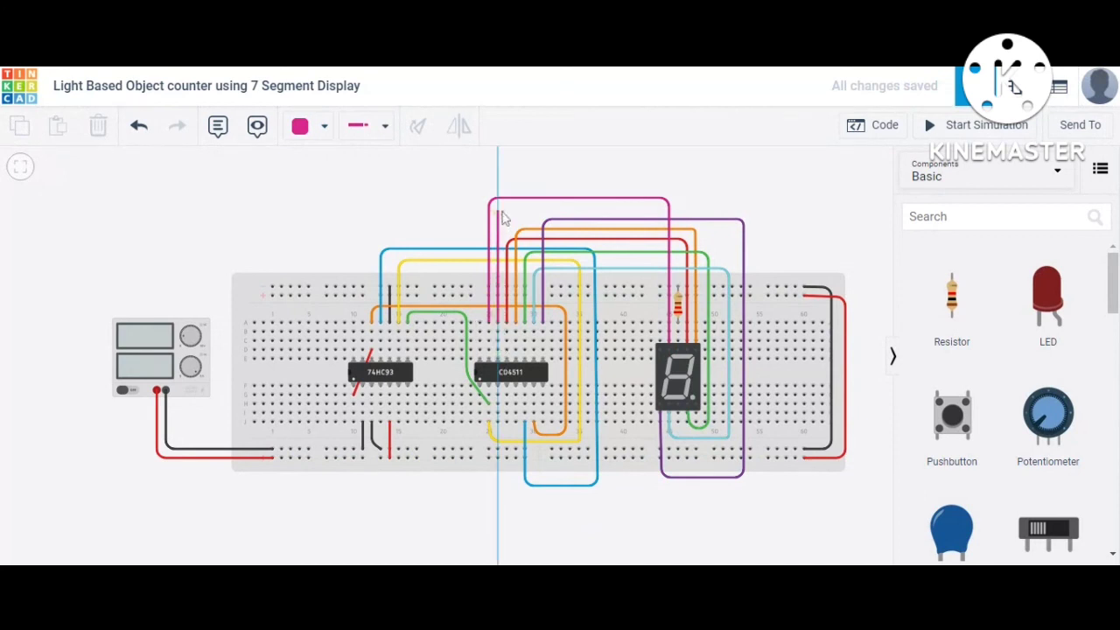
pyautogui.click(501, 211)
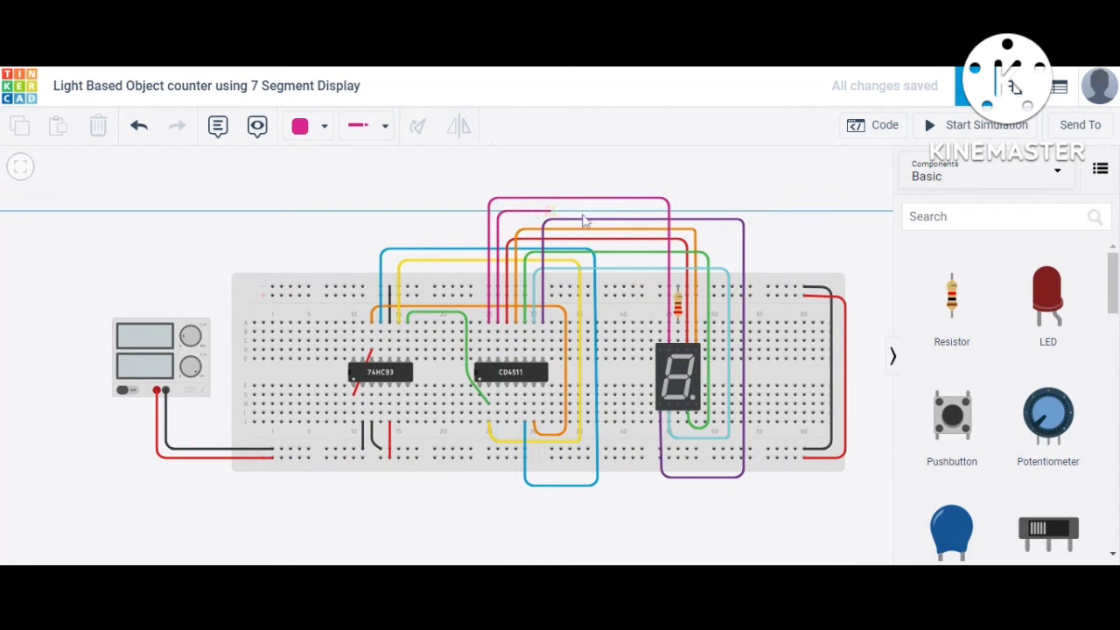
pyautogui.click(650, 215)
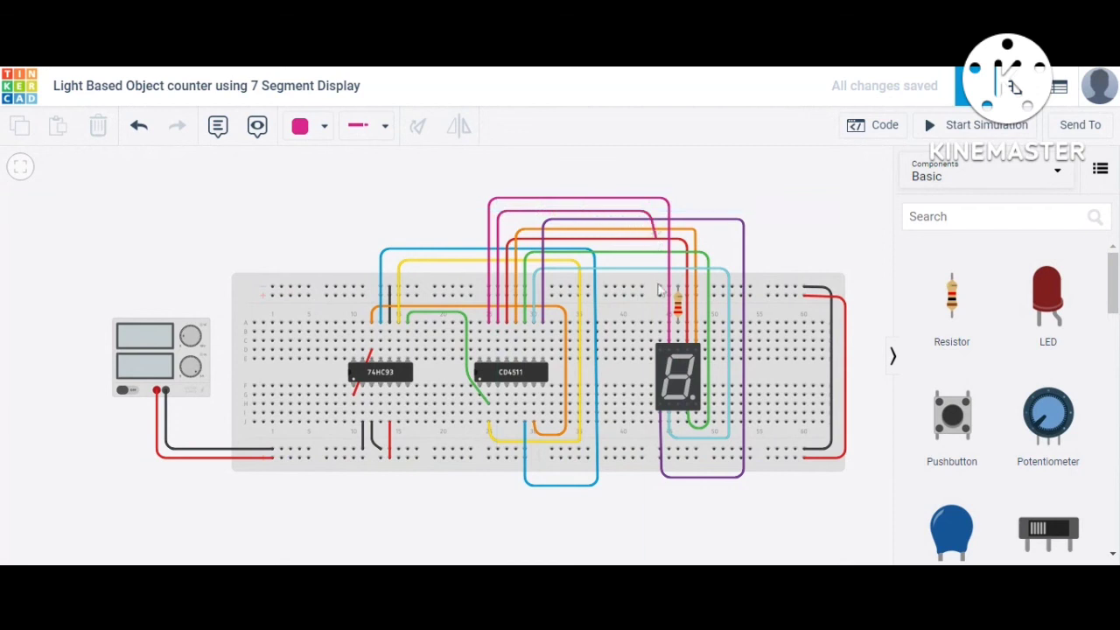
pyautogui.click(661, 352)
pyautogui.moveTo(650, 212); pyautogui.dragTo(660, 212)
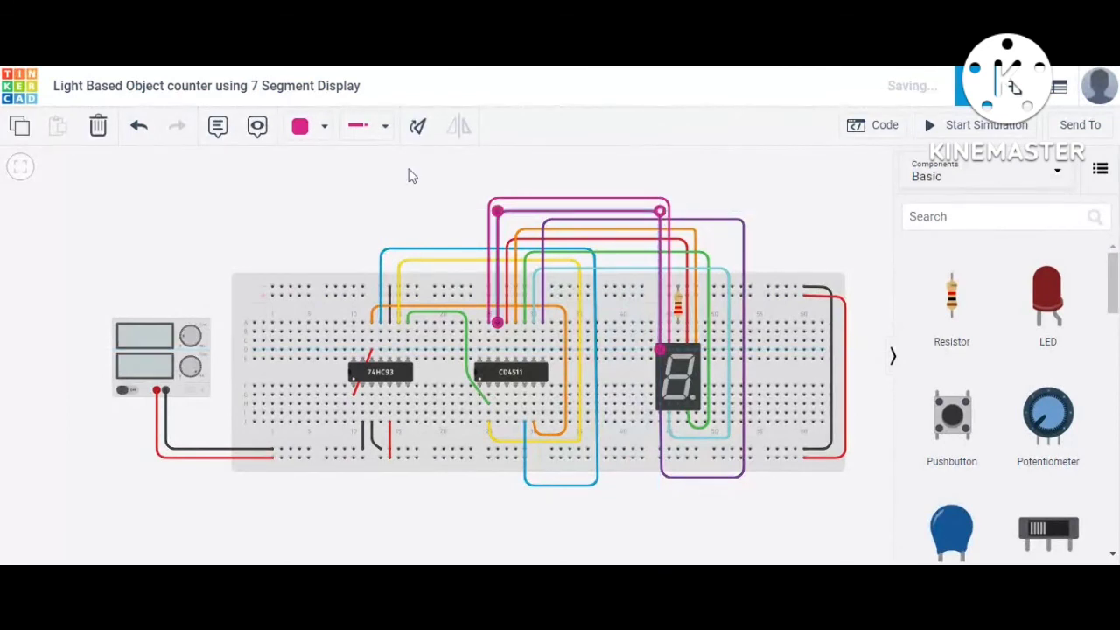
pyautogui.click(308, 126)
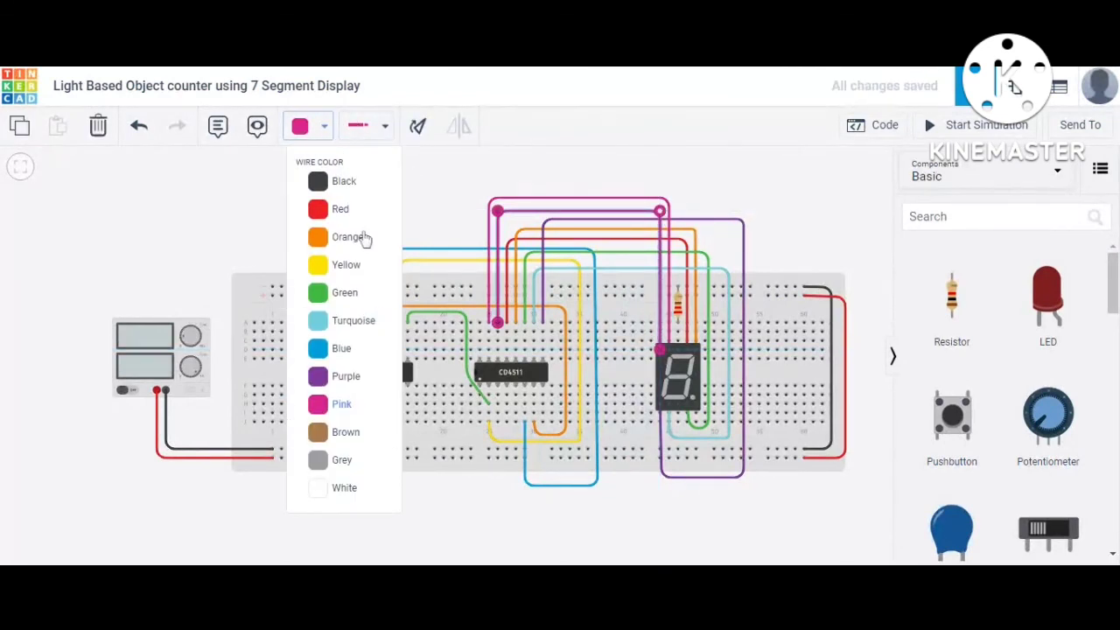
pyautogui.click(343, 432)
pyautogui.click(610, 501)
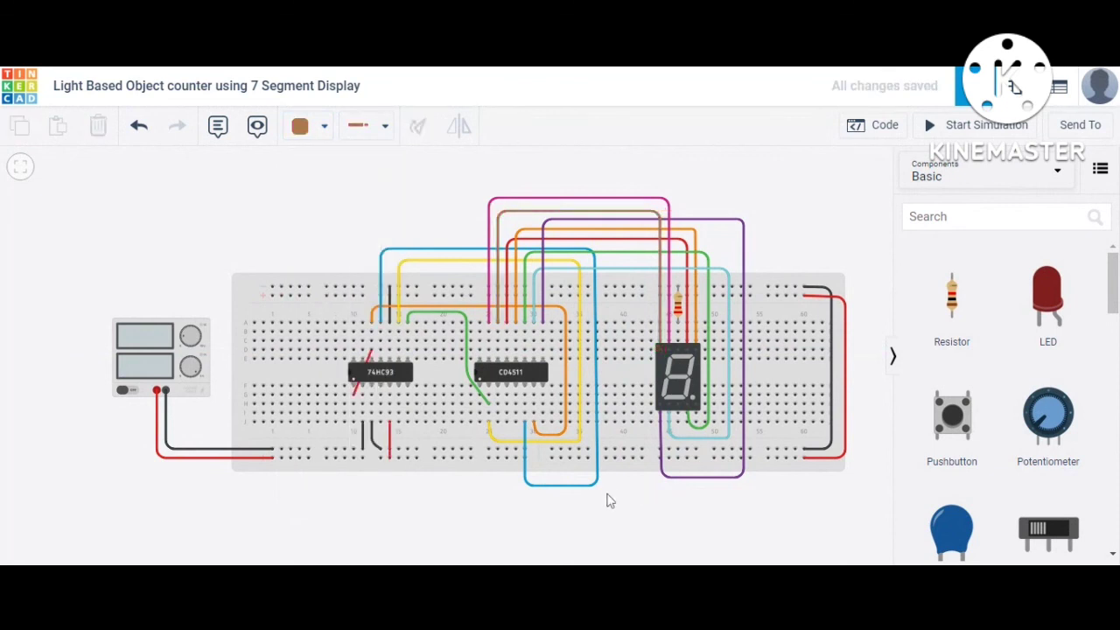